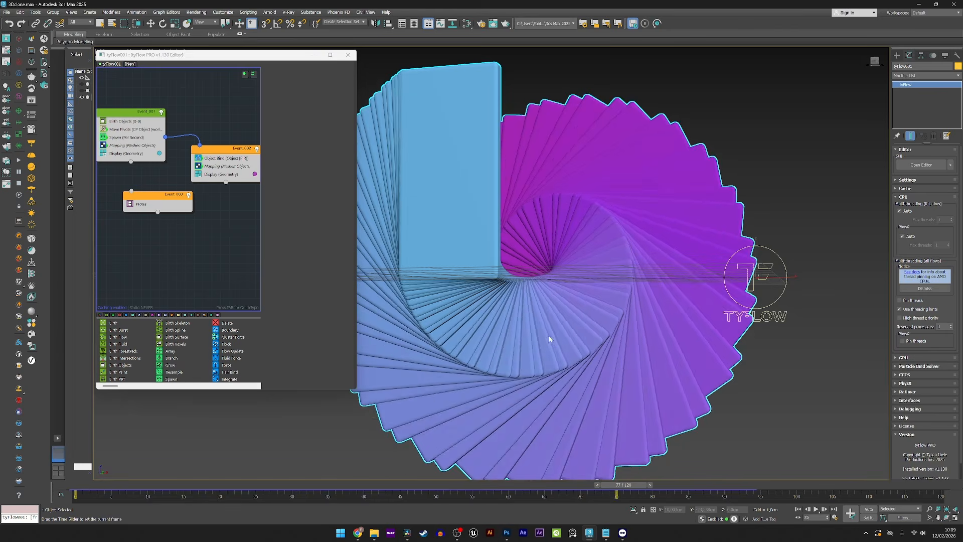
Step: Scrub through the finished clone animation in the example scene
middle_click_drag(518, 339, 550, 336, "alt")
left_click_drag(87, 483, 659, 466)
middle_click_drag(614, 331, 607, 318, "alt")
Step: Switch to Chrome and play the Fender Acoustasonic Jazzmaster reference video
left_click(357, 533)
left_click(289, 492)
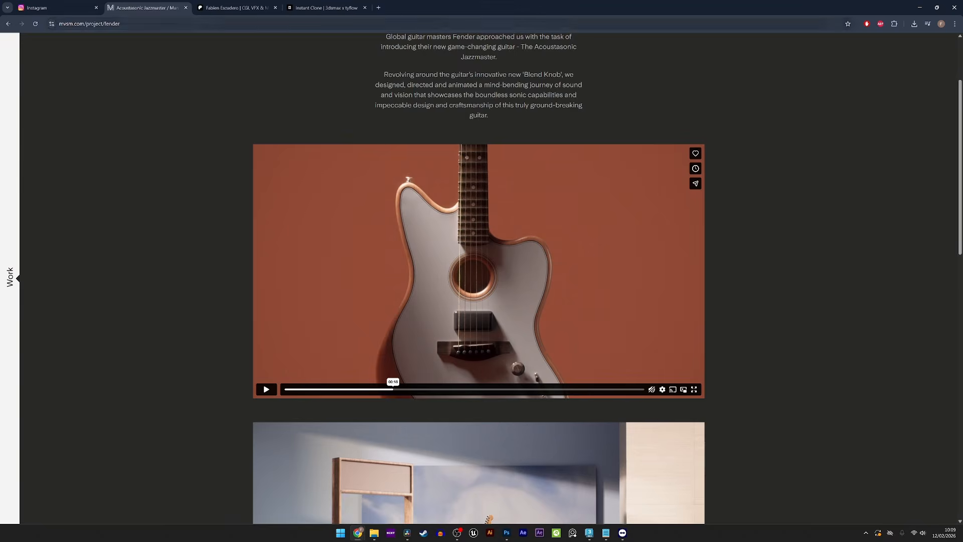
Step: Browse the creator's Patreon feed and play the Extreme Collision & Destruction Setup and Bleu de Chanel particle previews
left_click(239, 8)
scroll(408, 204, "up", 1)
scroll(408, 204, "down", 11)
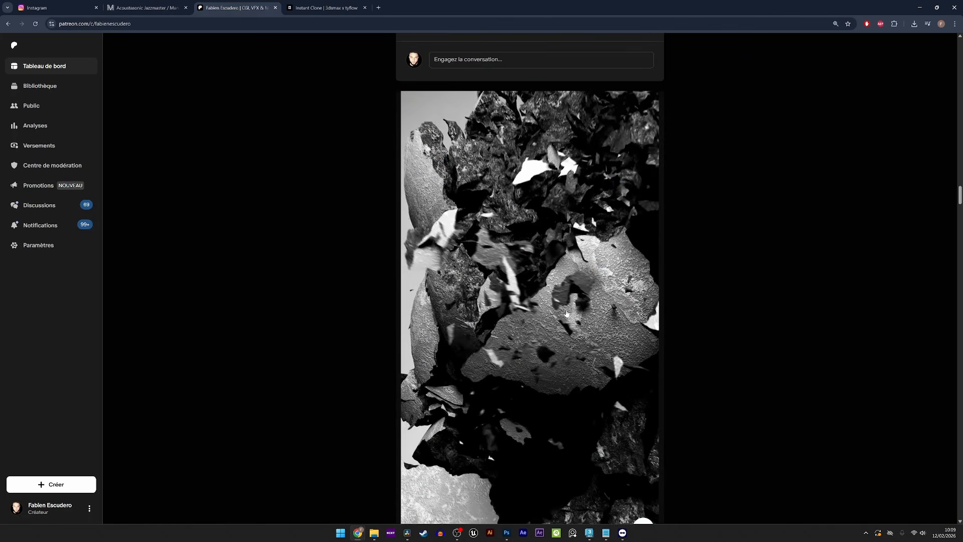
left_click(643, 416)
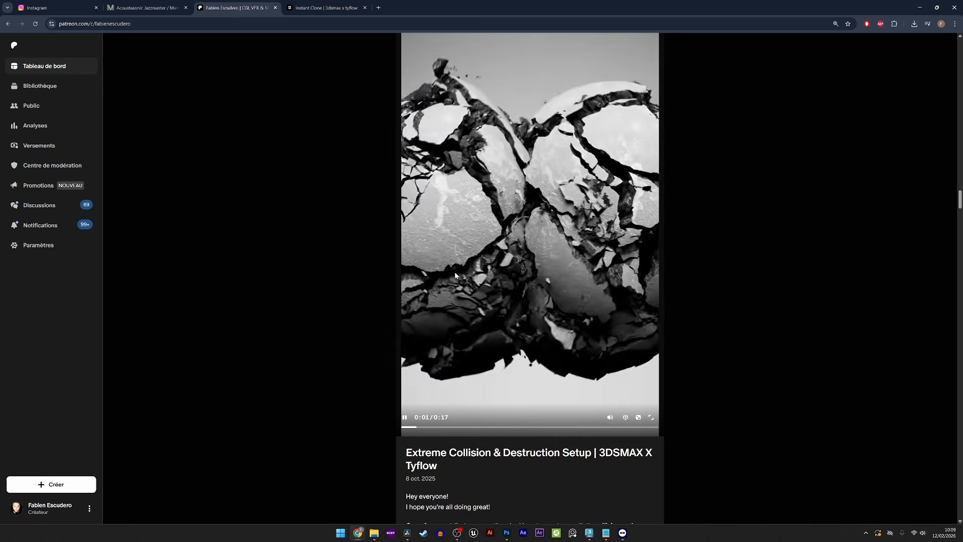
scroll(518, 261, "down", 11)
scroll(505, 352, "down", 15)
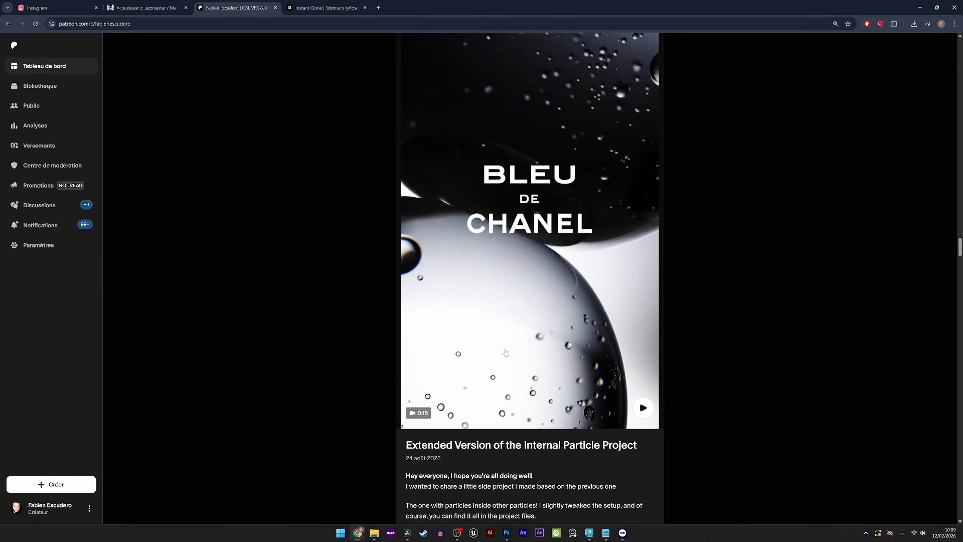
left_click(643, 409)
scroll(720, 349, "up", 2)
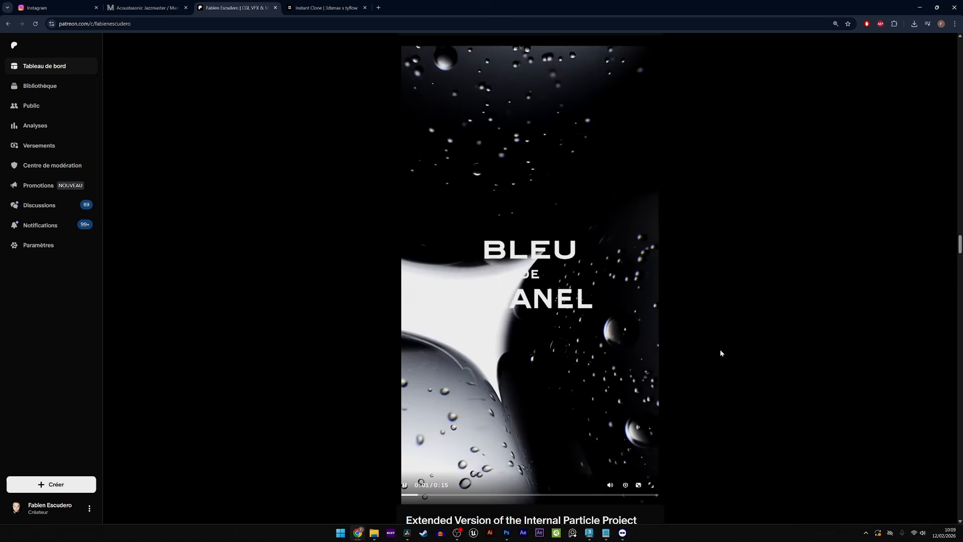
Step: Look through the Morphing Effect, Liquid Reveal and 25 Liquid Explosions posts, and pause the Liquid Explosions video
scroll(568, 344, "down", 12)
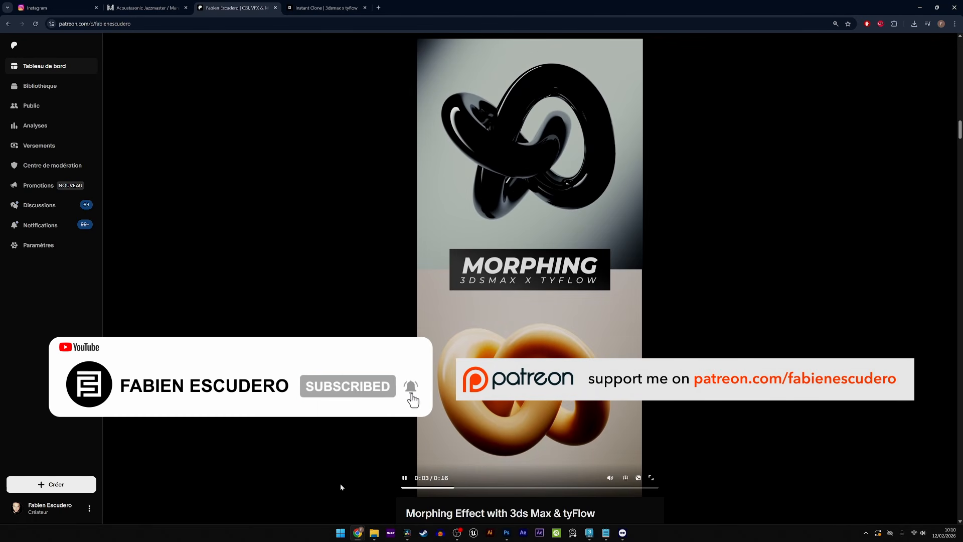
scroll(434, 426, "down", 12)
scroll(434, 426, "up", 5)
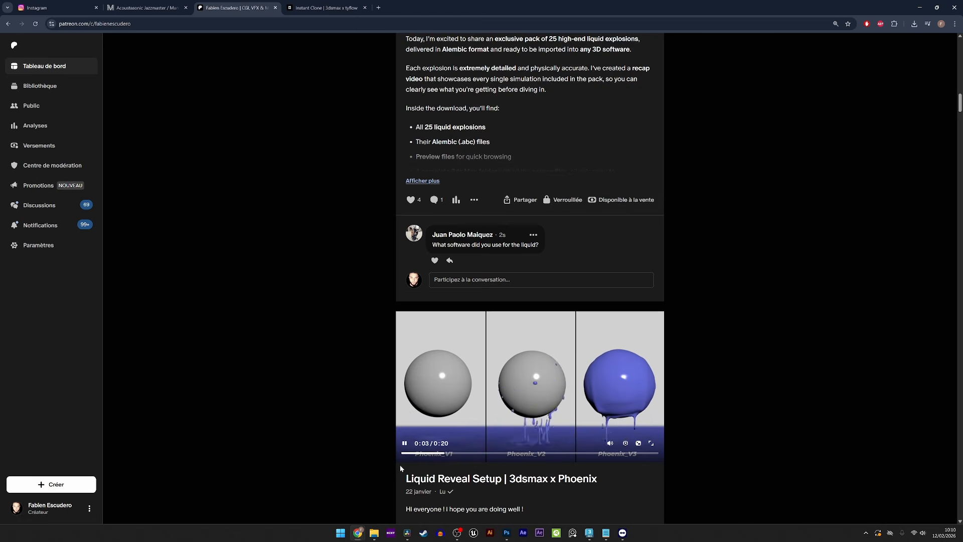
scroll(410, 442, "up", 8)
scroll(376, 439, "down", 2)
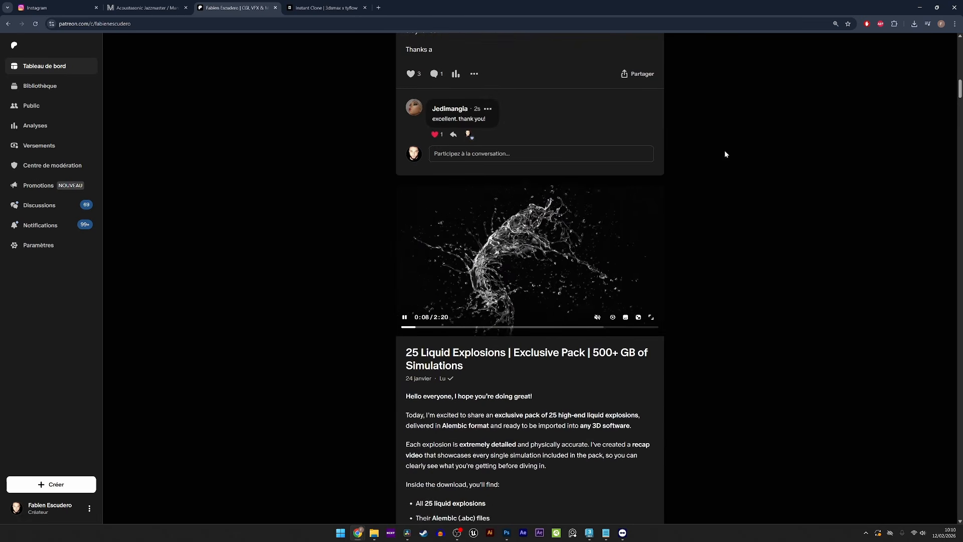
left_click(403, 318)
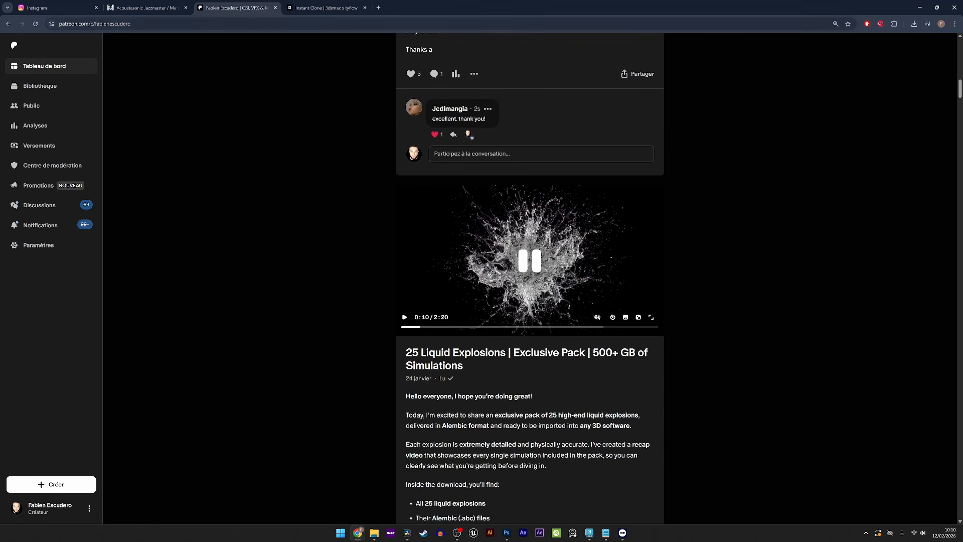
Step: Examine the Gumroad product page for the Instant Clone 3dsmax x tyflow setup
left_click(323, 7)
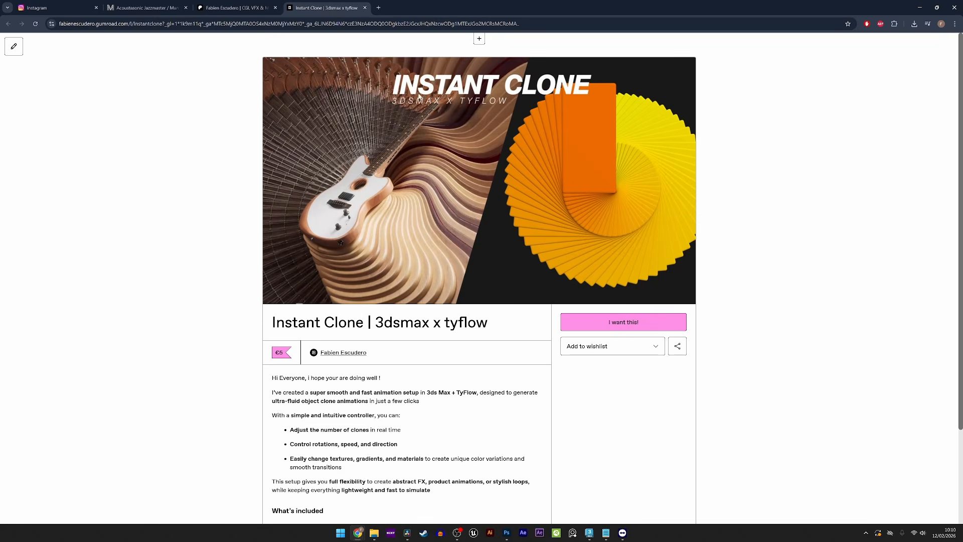
scroll(419, 97, "down", 1)
scroll(419, 97, "up", 1)
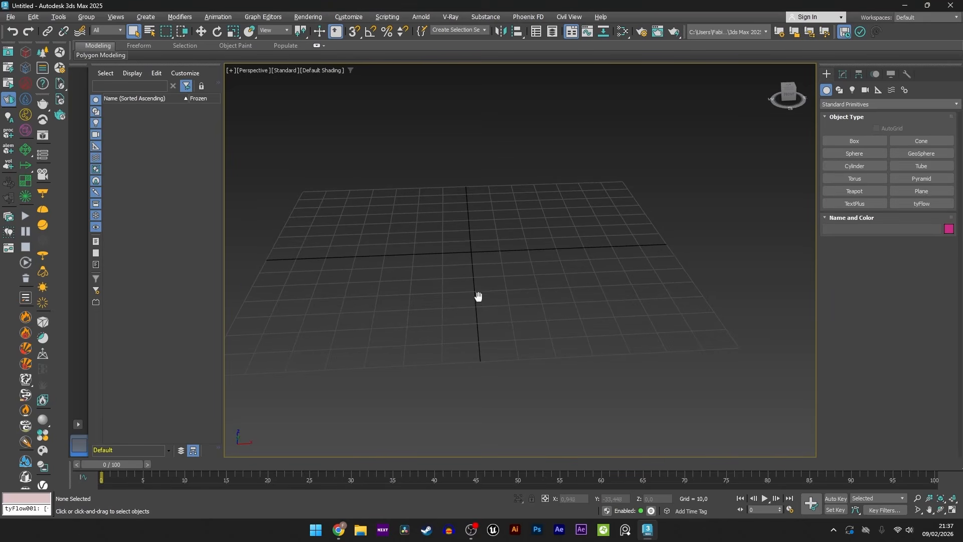
Step: Create a ChamferBox extended primitive near the grid centre, about 24 long, 22 wide and 50 high, with edged faces displayed
middle_click_drag(478, 297, 487, 292)
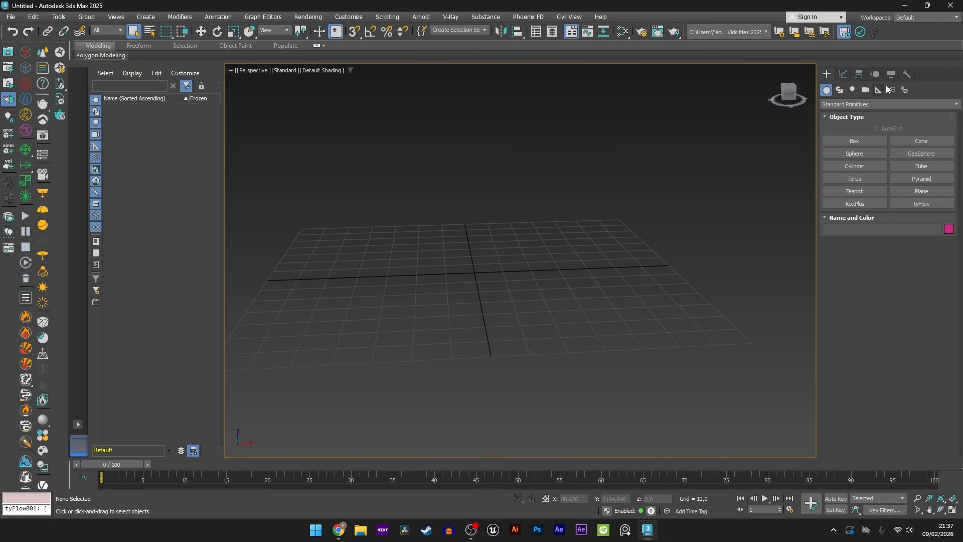
left_click(843, 104)
left_click(847, 120)
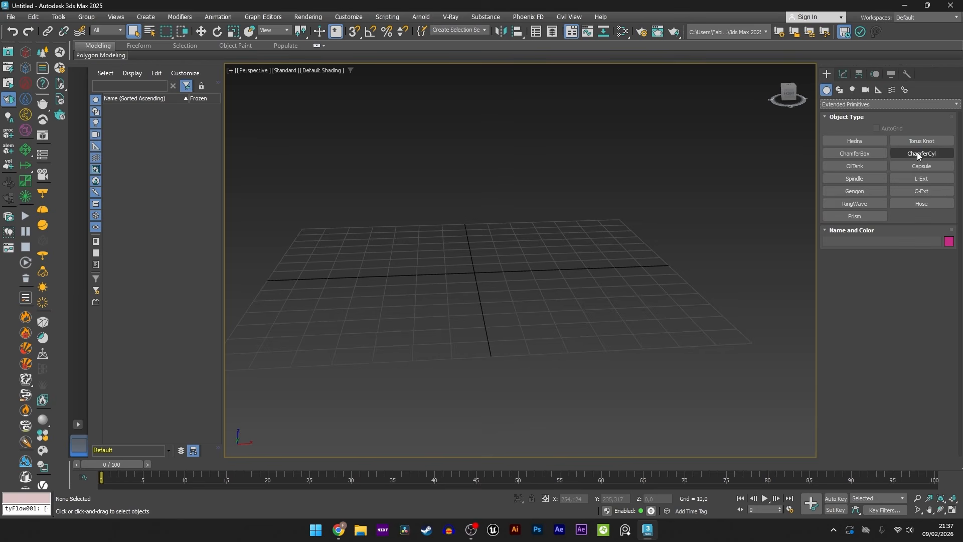
left_click(852, 154)
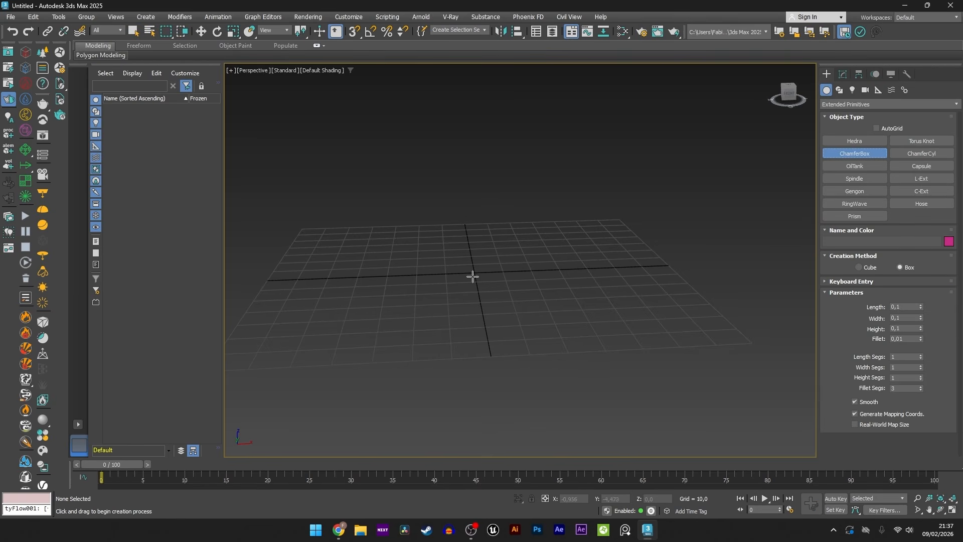
left_click_drag(446, 262, 515, 279)
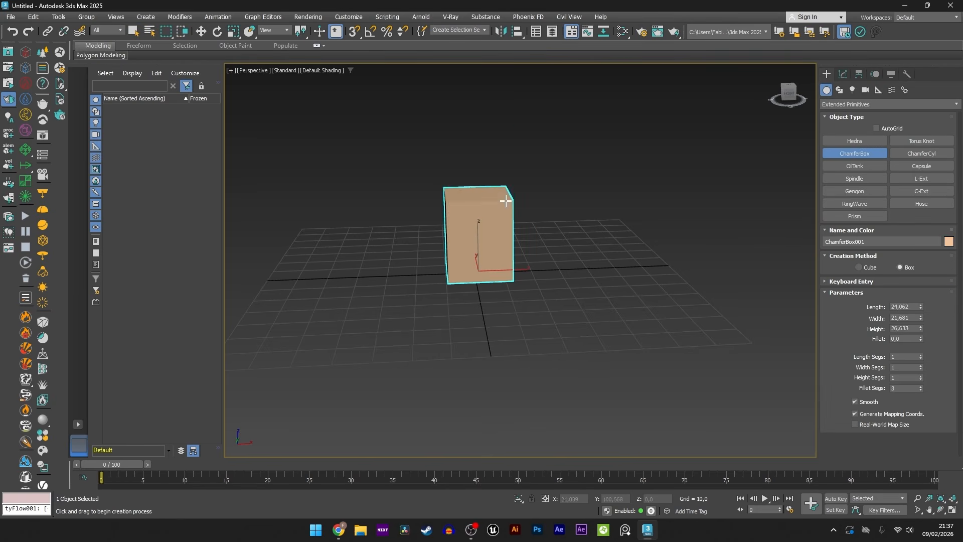
left_click(508, 143)
key("F4")
middle_click_drag(490, 191, 493, 197)
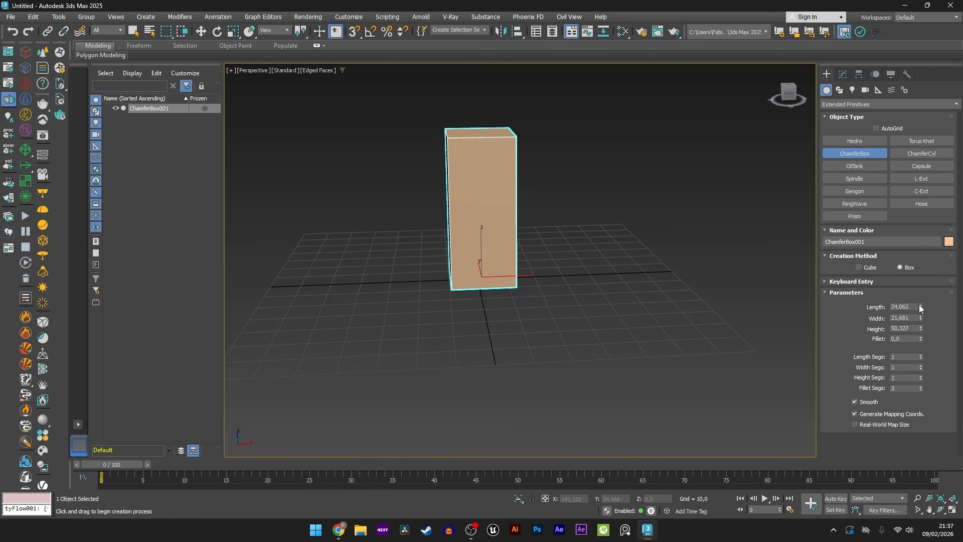
Step: Resize the chamfer box into a thin upright panel with length 2,103, width 26,451 and height 59,889
mouse_move(919, 306)
left_mouse_down()
mouse_move(919, 294)
mouse_move(920, 335)
mouse_move(920, 305)
left_mouse_up()
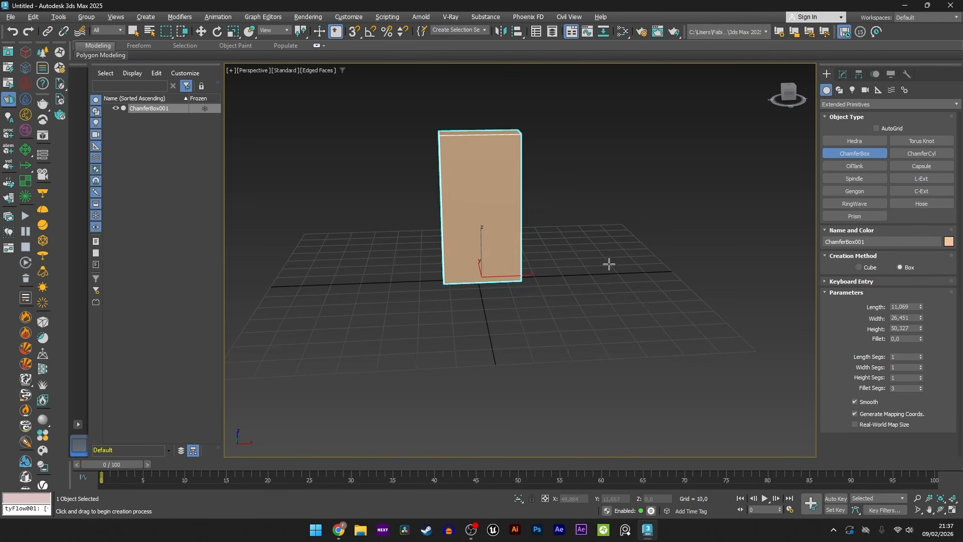
middle_click_drag(609, 264, 658, 269, "alt")
left_click_drag(921, 329, 911, 346)
middle_click_drag(627, 255, 585, 251, "alt")
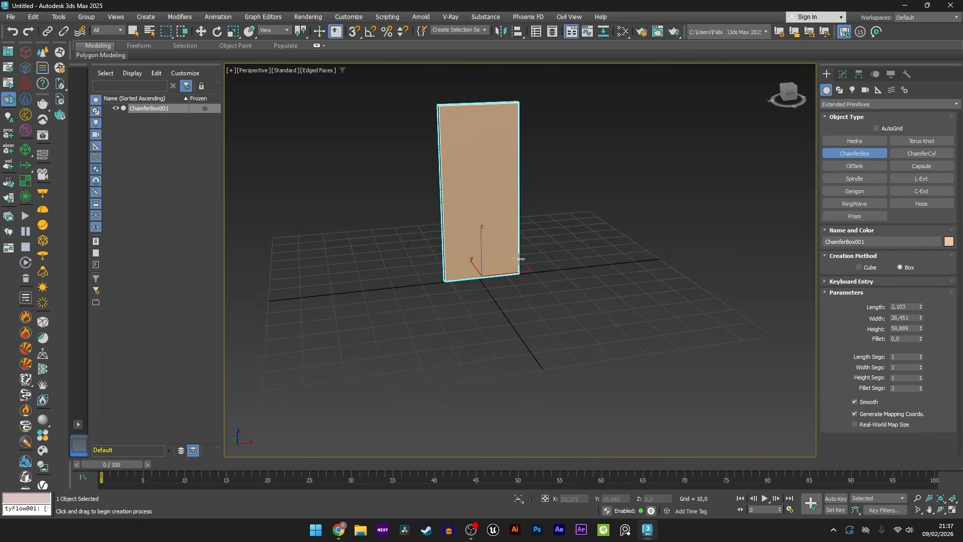
middle_click_drag(514, 239, 440, 263)
middle_click_drag(606, 283, 588, 281, "alt")
scroll(424, 229, "up", 1)
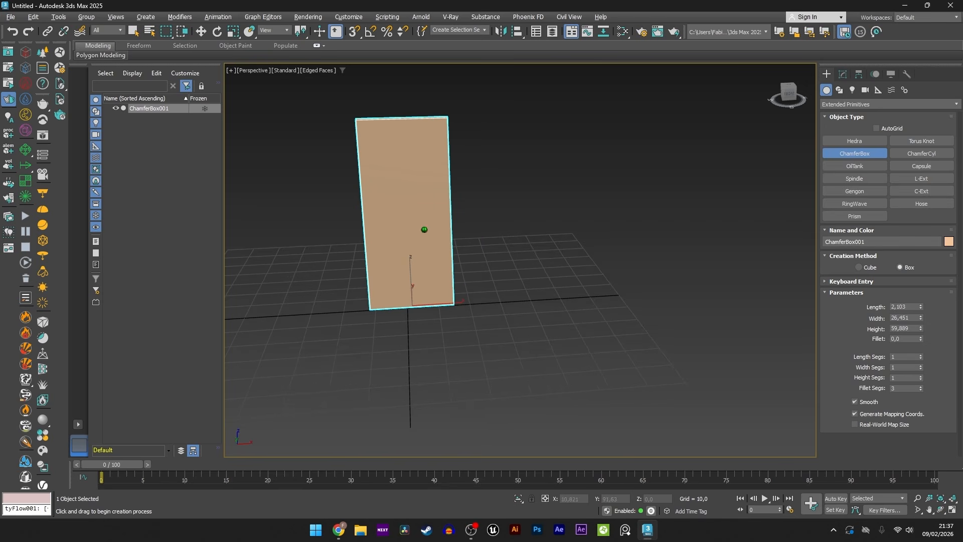
middle_click_drag(476, 241, 509, 250)
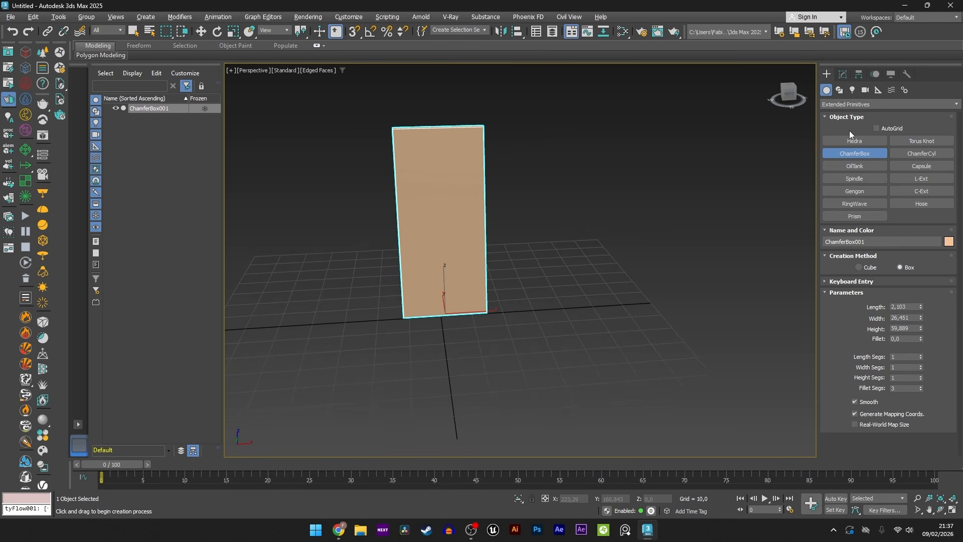
Step: Create a tyFlow object on the grid beside the box and show its modifier settings
left_click(836, 103)
left_click(848, 114)
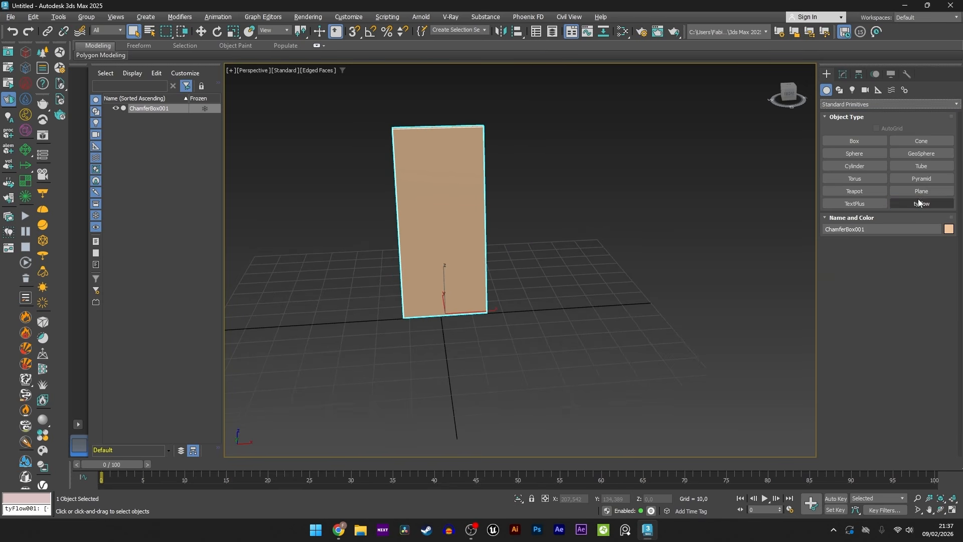
left_click(921, 203)
left_click_drag(600, 296, 604, 324)
left_click(848, 74)
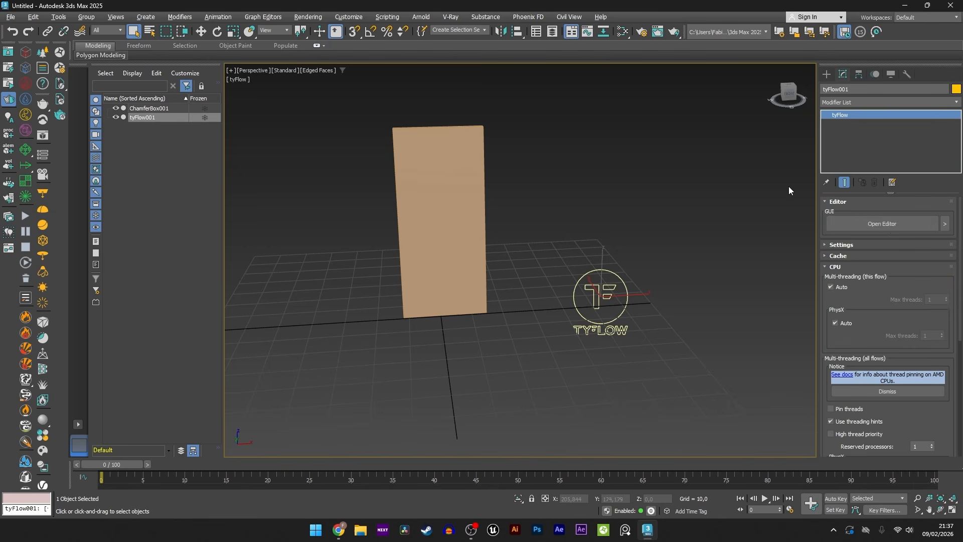
Step: Open the tyFlow editor and arrange it beside the box so both stay visible
left_click(886, 224)
left_click_drag(182, 193, 406, 210)
left_click_drag(509, 75, 654, 88)
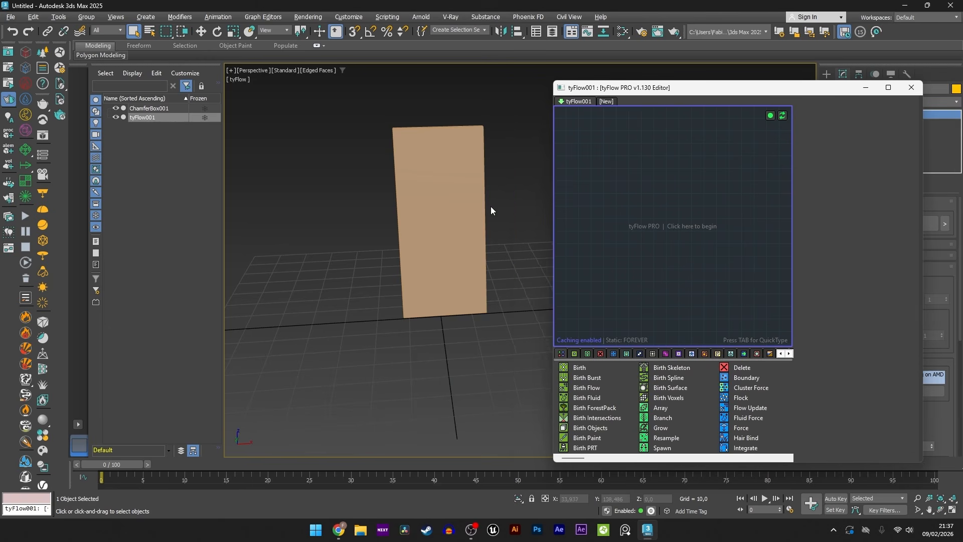
middle_click_drag(372, 234, 374, 221, "alt")
scroll(374, 221, "up", 1)
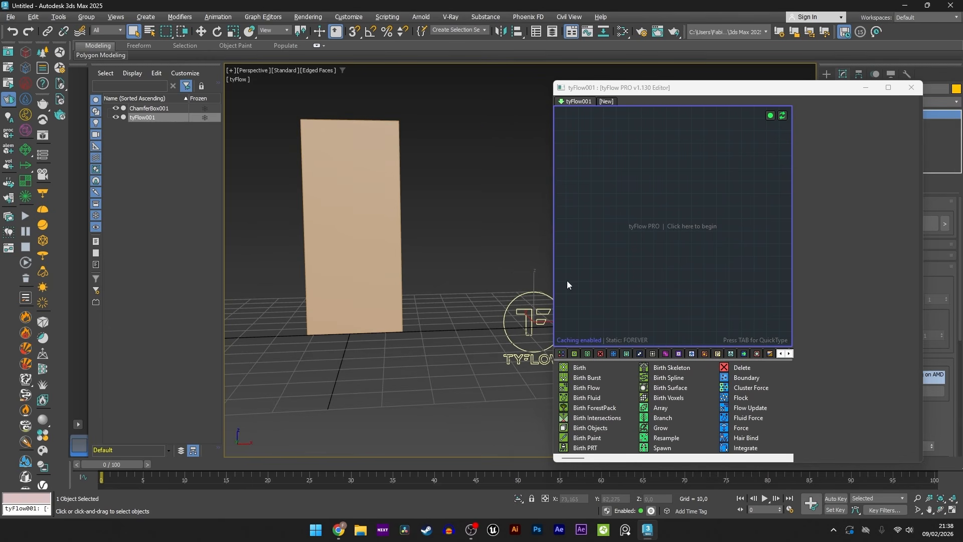
Step: Add a Birth Objects operator in a new event with ChamferBox001 as its source, and hide the original box
left_click_drag(584, 432, 646, 177)
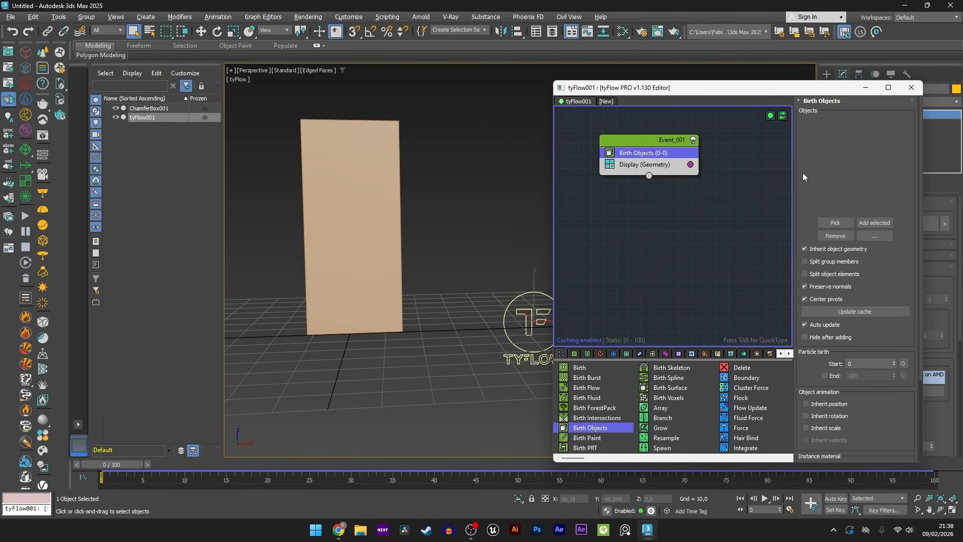
left_click(837, 224)
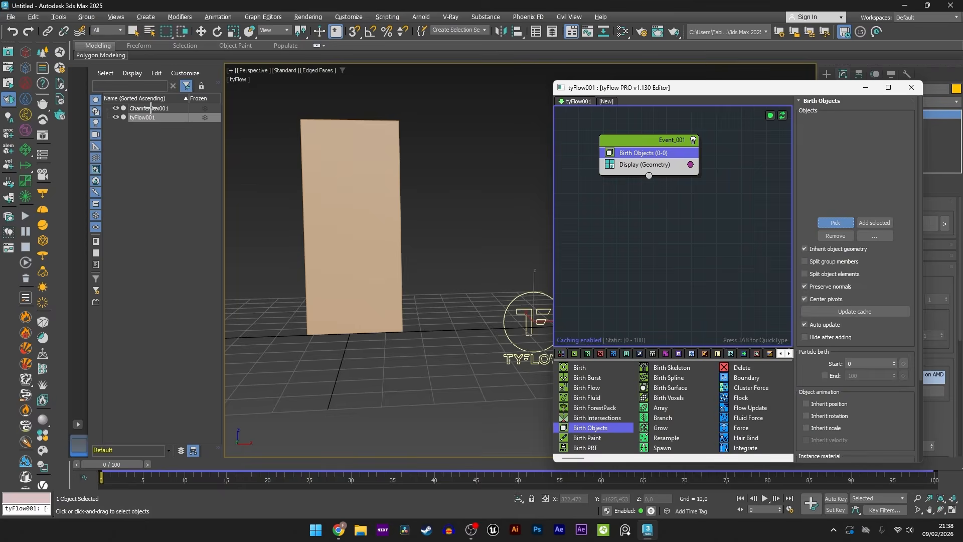
left_click(151, 108)
left_click(140, 108)
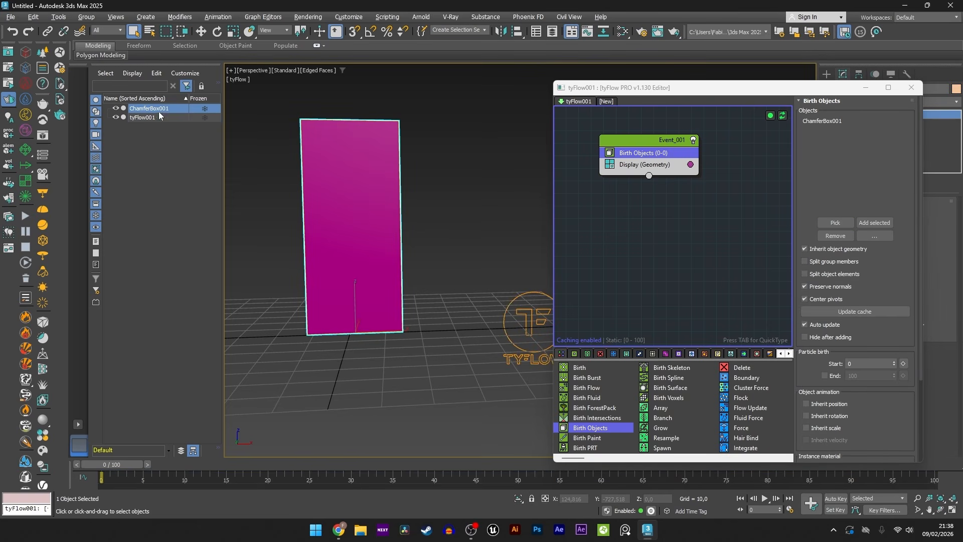
left_click(117, 107)
left_click(143, 116)
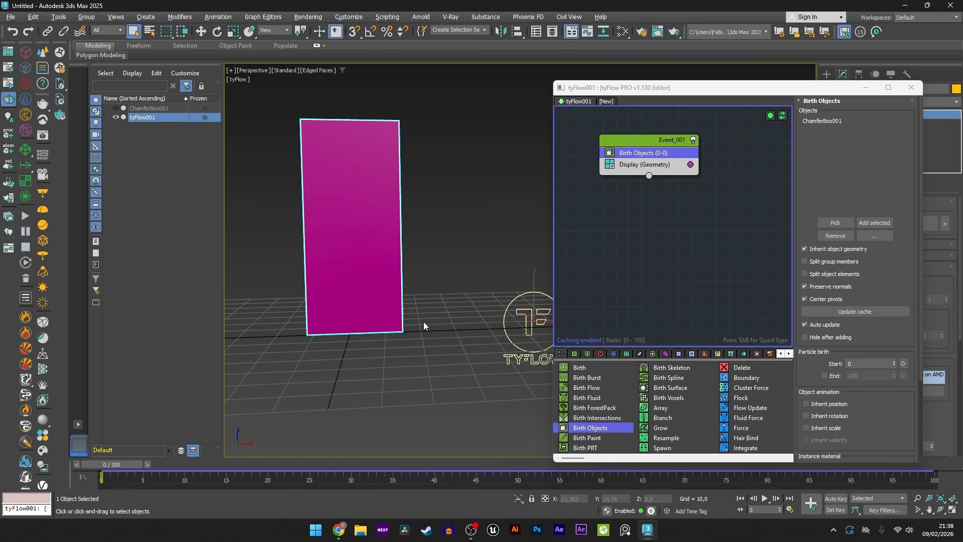
Step: Create a Point helper with cross display and size 20 next to the panel's lower corner
left_click_drag(736, 88, 657, 109)
left_click(826, 74)
left_click(878, 89)
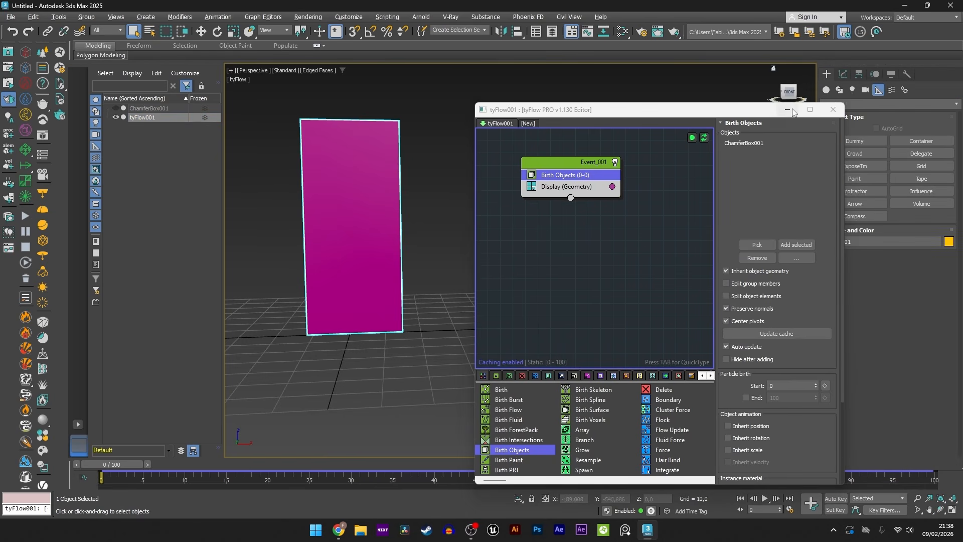
left_click_drag(778, 111, 753, 146)
left_click(852, 178)
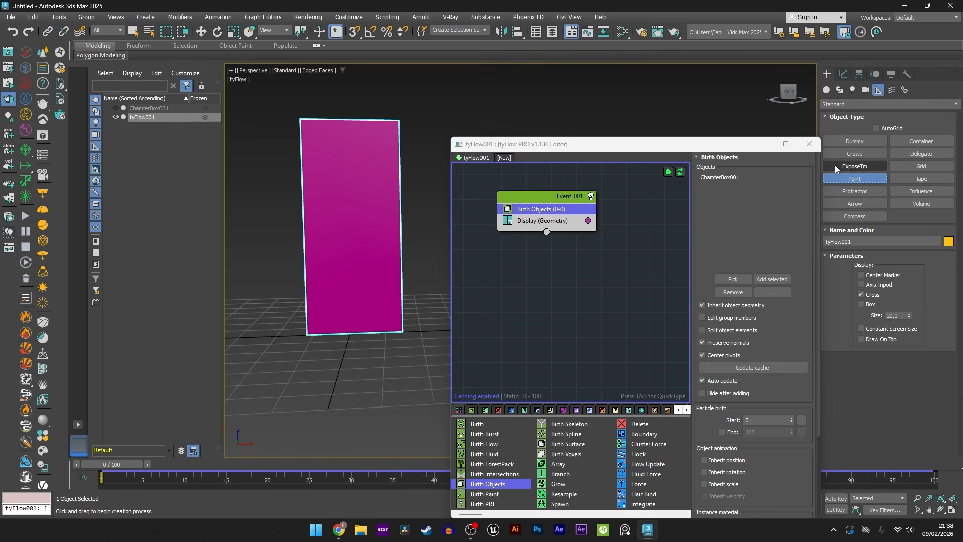
left_click(410, 331)
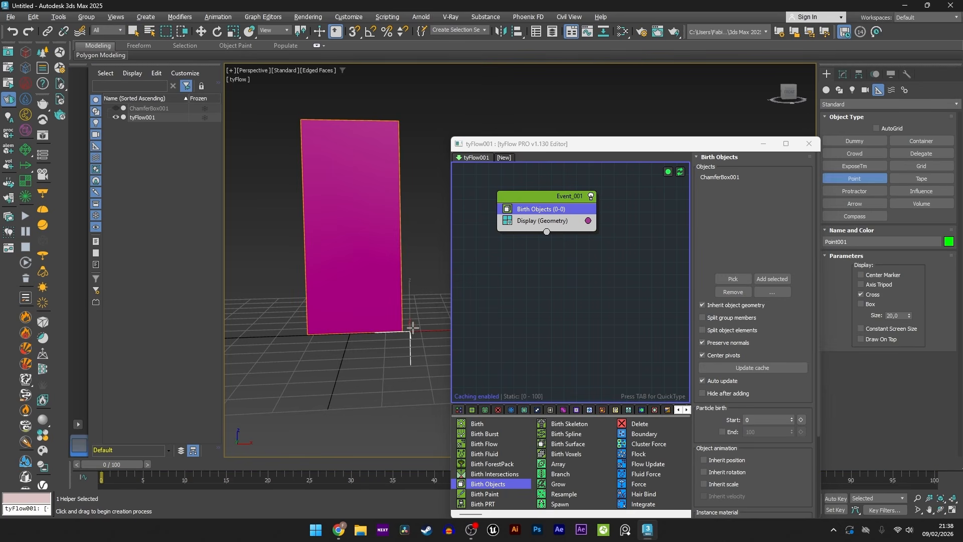
Step: Move the point helper slightly outward along the X axis from the panel's lower corner
right_click(419, 331)
right_click(419, 332)
left_click(426, 340)
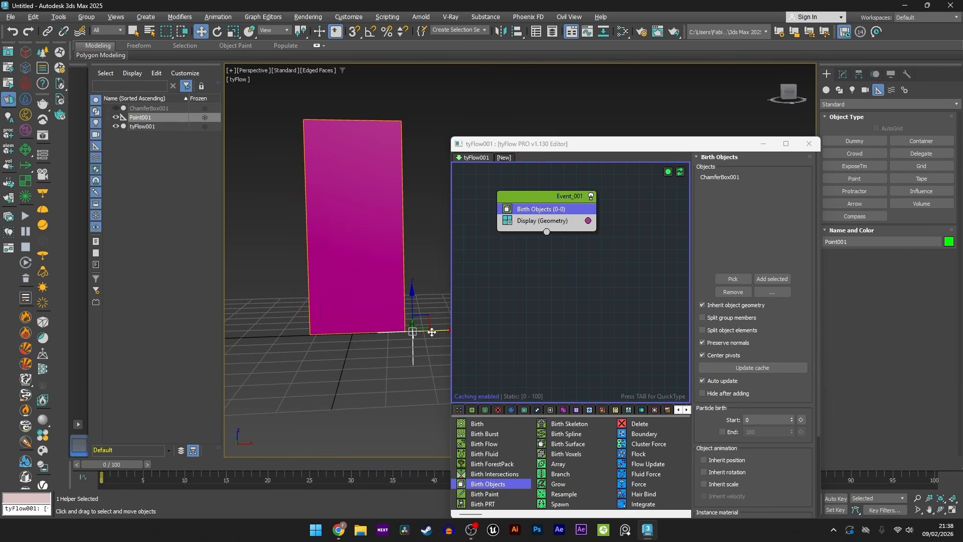
left_click_drag(429, 332, 416, 307)
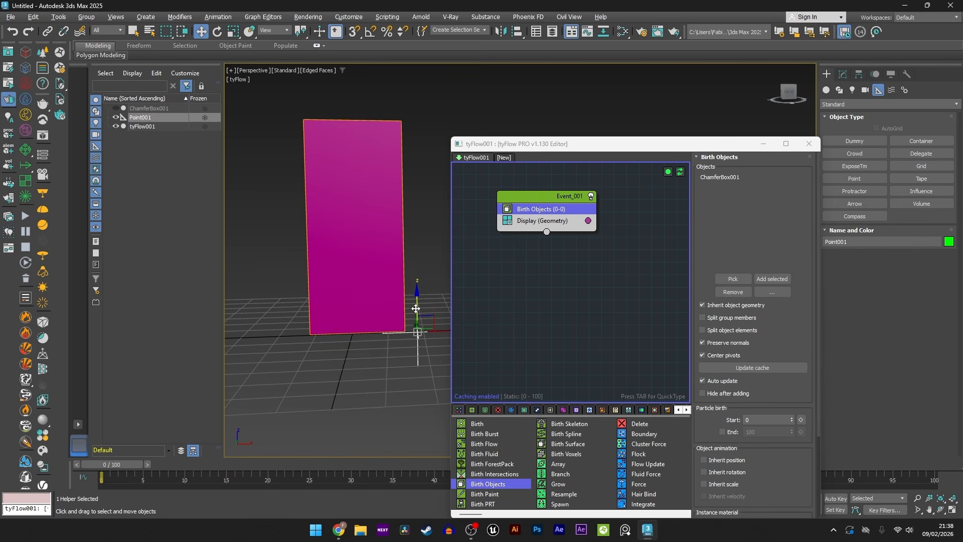
scroll(411, 301, "up", 1)
mouse_move(411, 326)
middle_mouse_down("alt")
mouse_move(404, 304)
mouse_move(406, 321)
middle_mouse_up("alt")
Step: Add a Move Pivots operator after Birth Objects, set to Closest point to object (in world) with Point001 as its object
left_click(528, 211)
key("Tab")
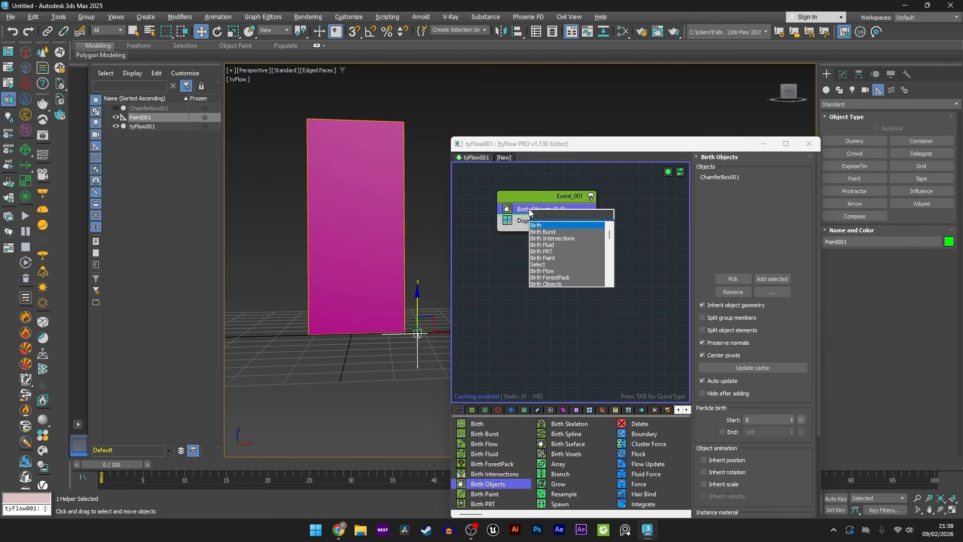
type("mo")
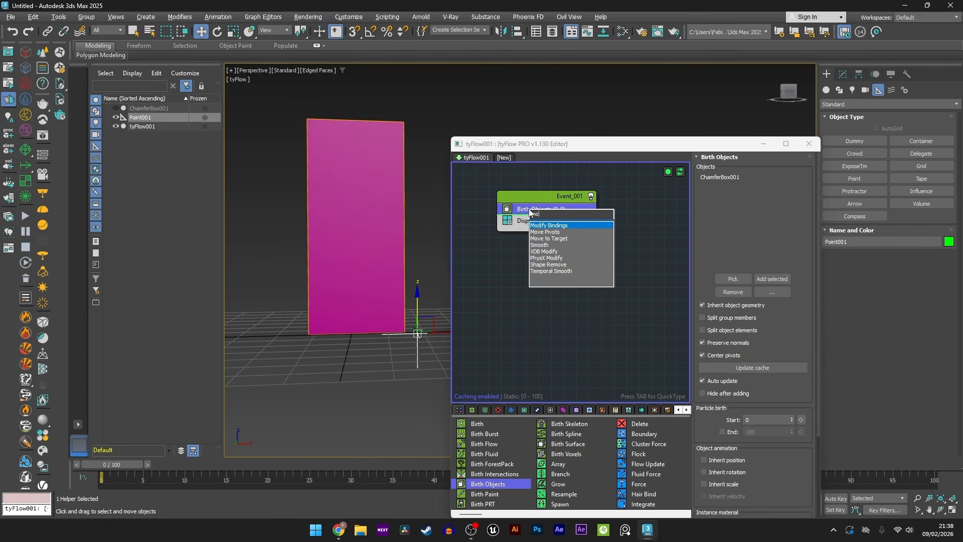
left_click(561, 232)
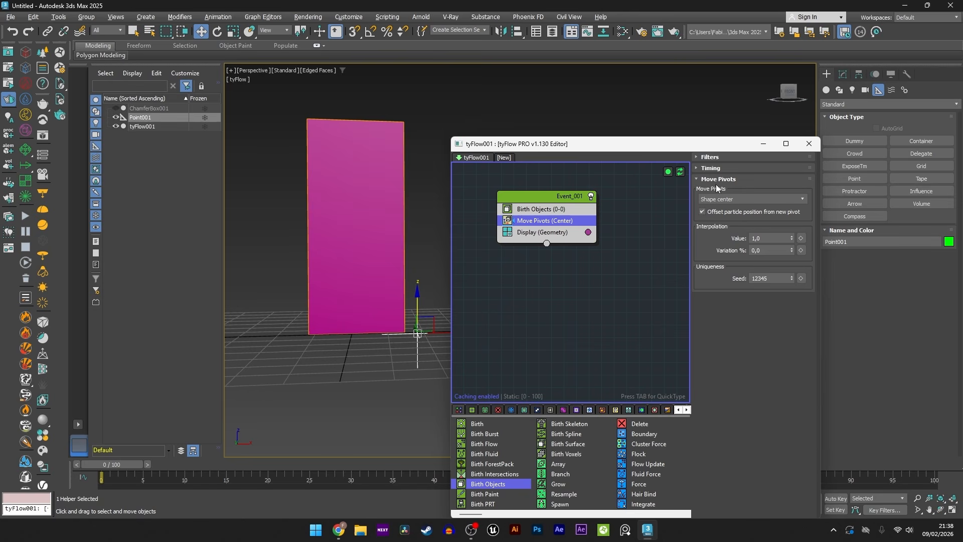
left_click(738, 199)
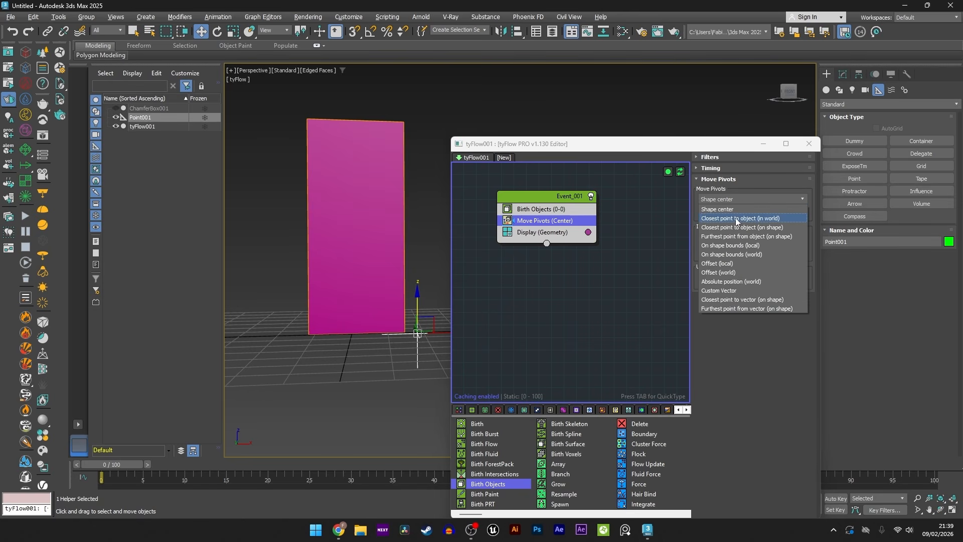
left_click(758, 222)
left_click(732, 339)
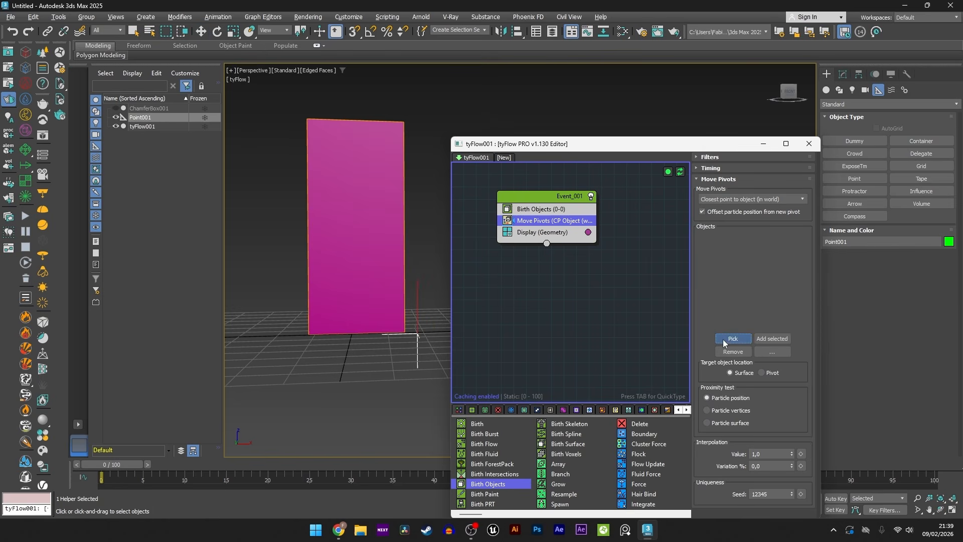
left_click(422, 346)
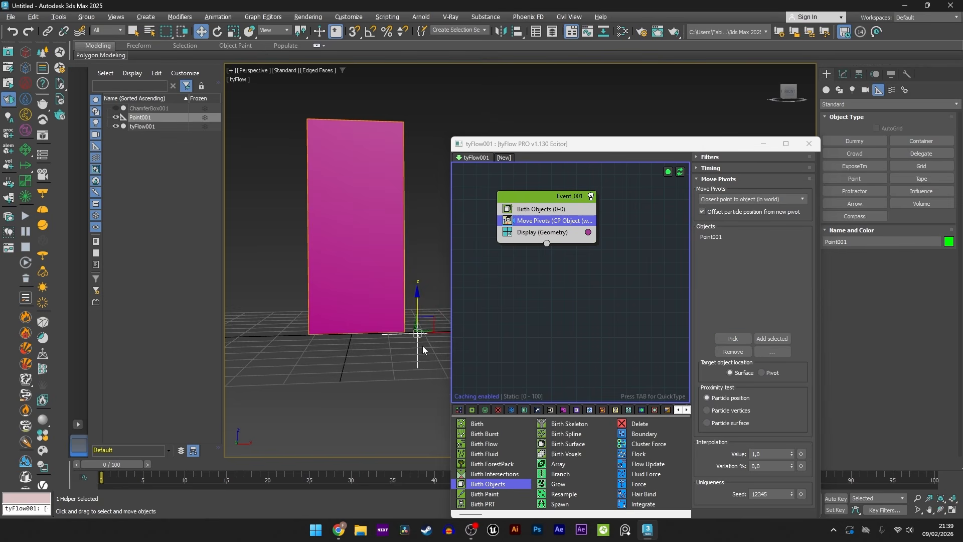
Step: Try the point helper at different positions along the X axis, ending slightly outside the panel's lower corner at about X 18.2
scroll(418, 342, "up", 2)
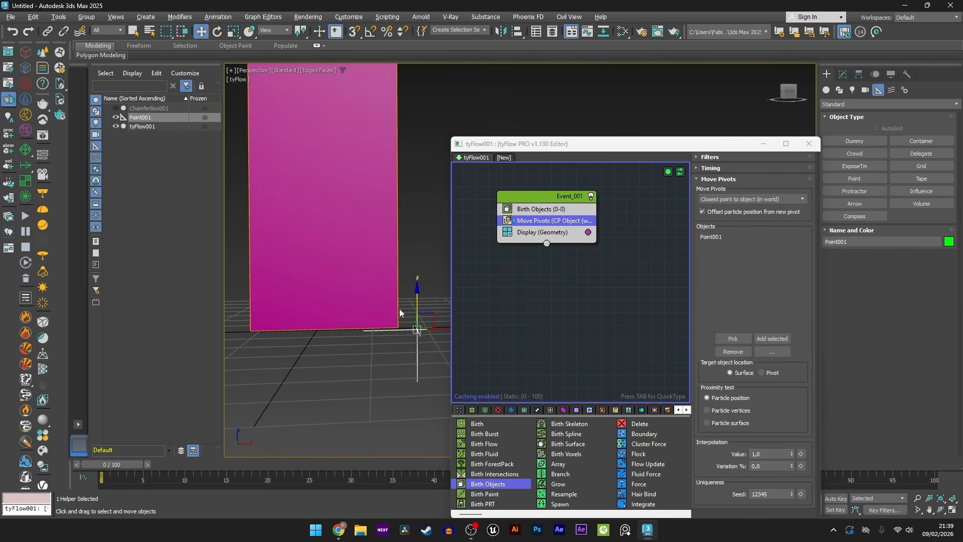
mouse_move(430, 329)
left_mouse_down()
mouse_move(366, 334)
mouse_move(420, 340)
left_mouse_up()
middle_click_drag(331, 113, 331, 147)
scroll(397, 302, "down", 3)
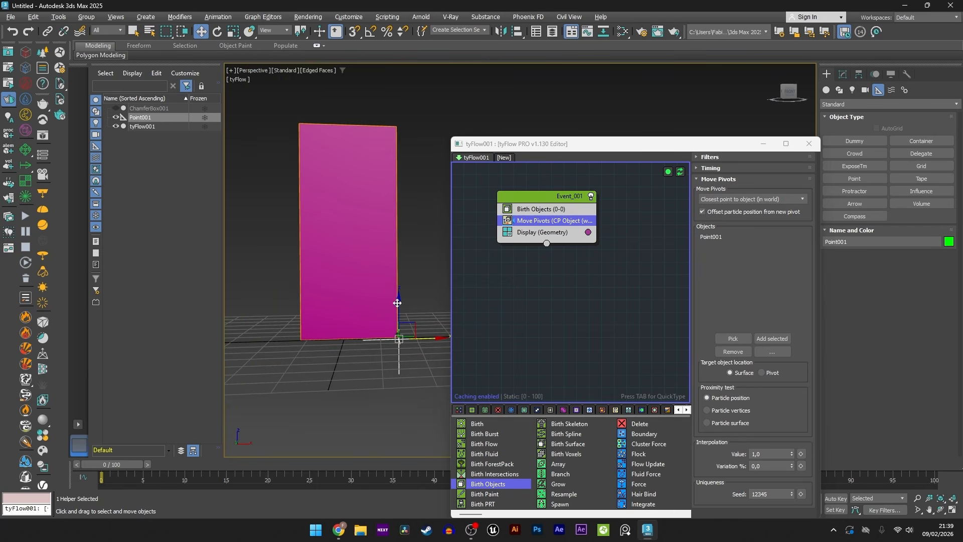
left_click_drag(423, 340, 258, 300)
left_click_drag(291, 343, 411, 309)
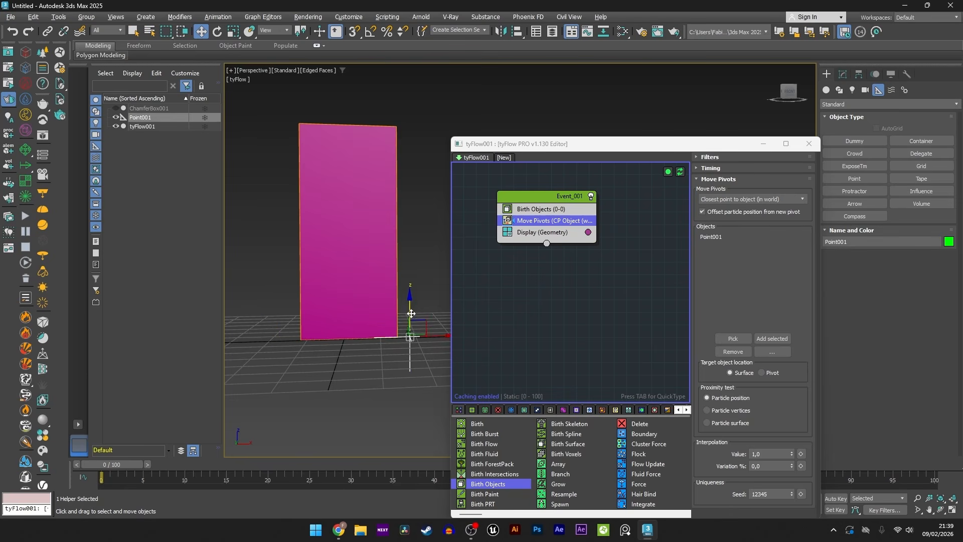
middle_click_drag(408, 317, 387, 339, "alt")
Step: Add a Spawn operator after Move Pivots, and copy the Display operator out into a new second event
key("Tab")
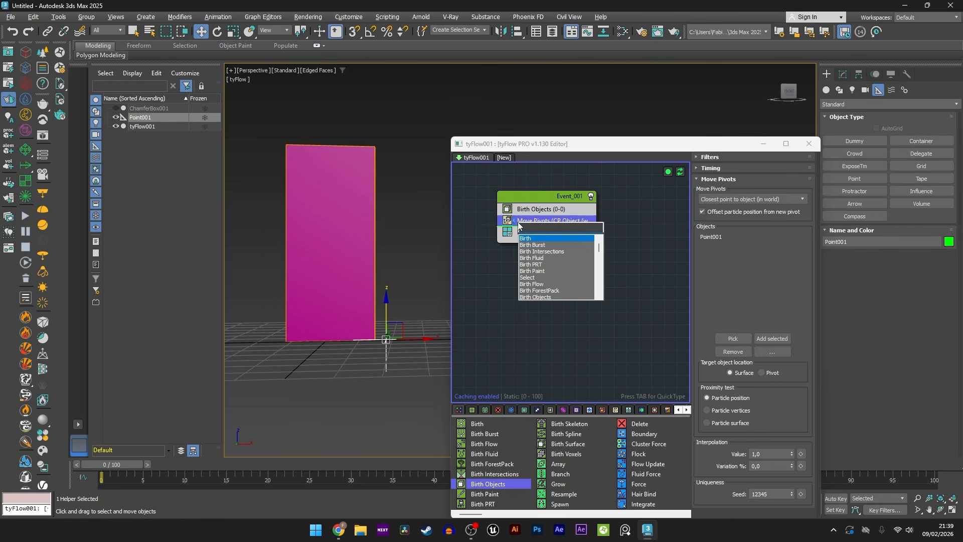
type("spaw")
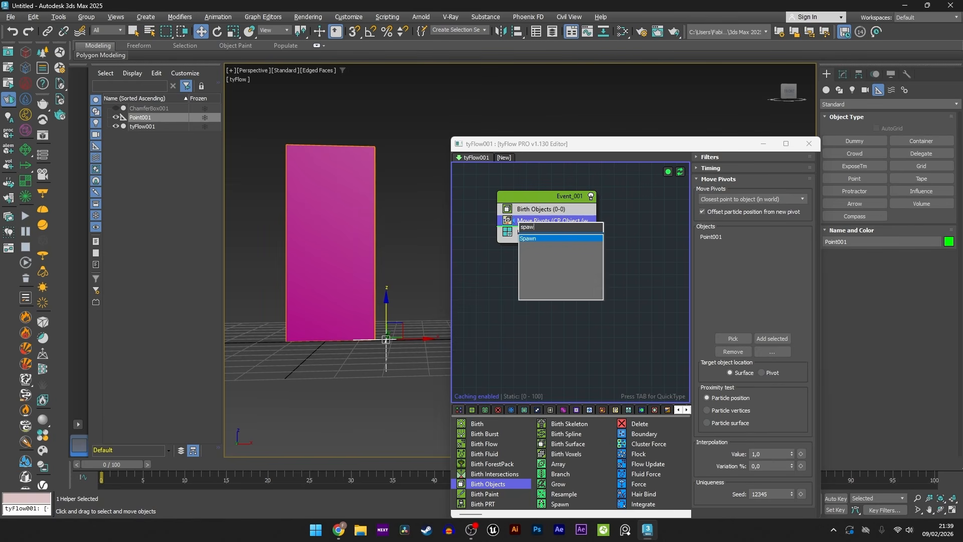
left_click(546, 238)
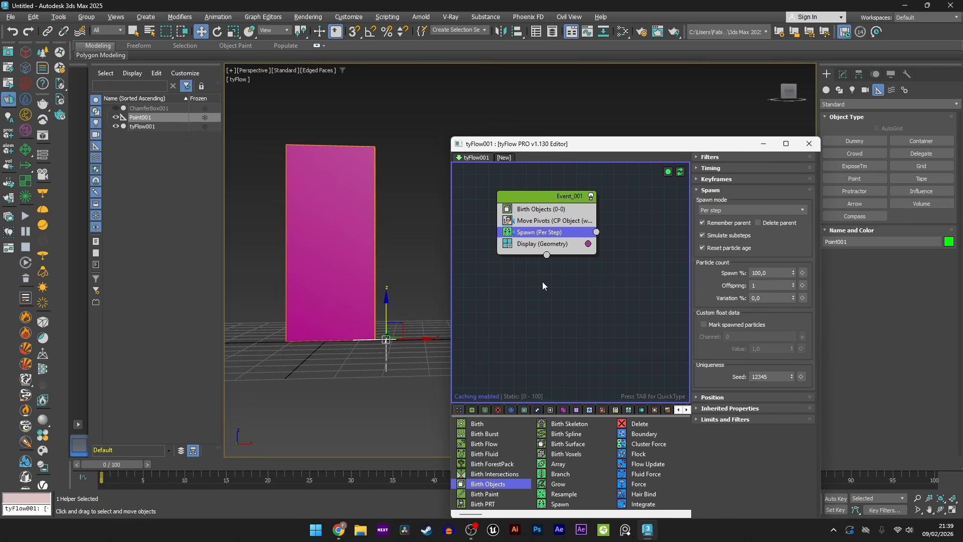
left_click_drag(521, 244, 605, 291, "shift")
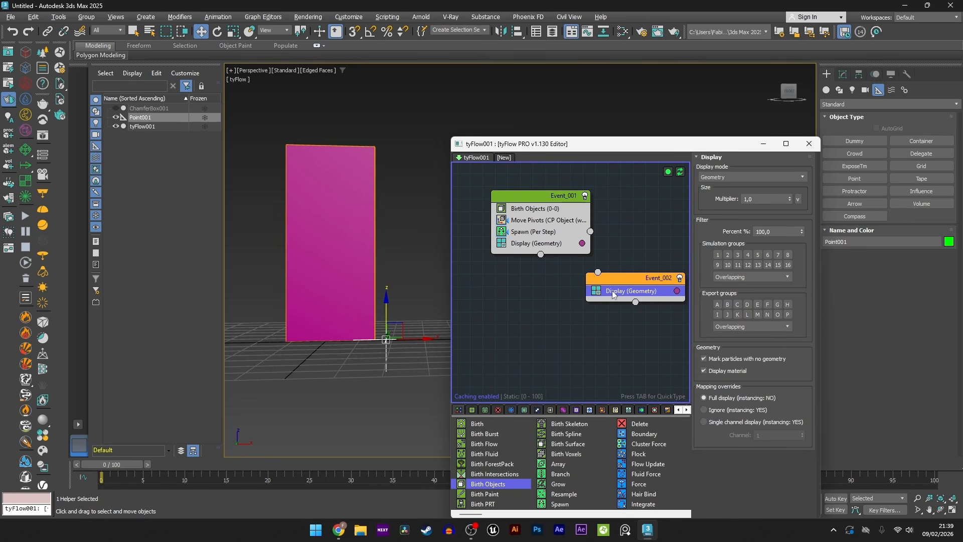
middle_click_drag(605, 292, 582, 292)
key("Tab")
type("o")
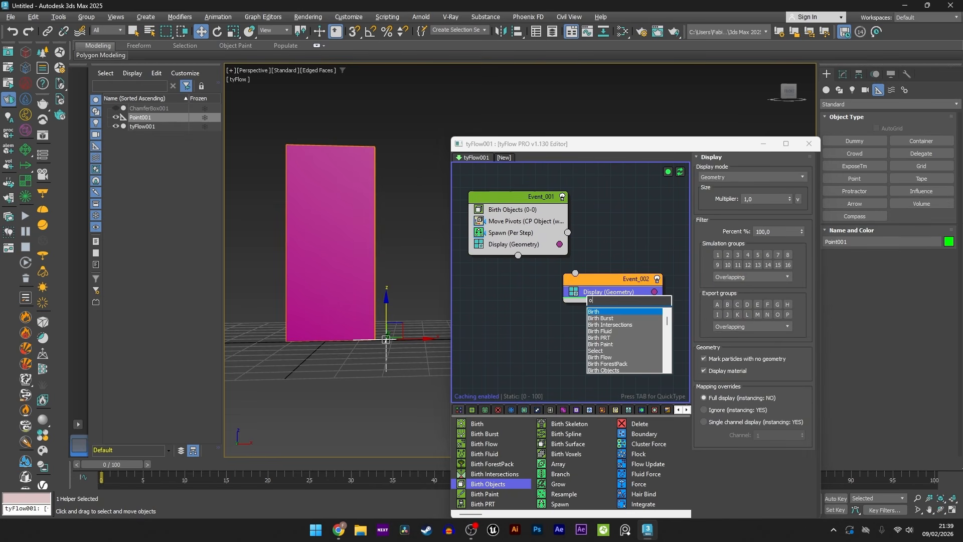
type("bj")
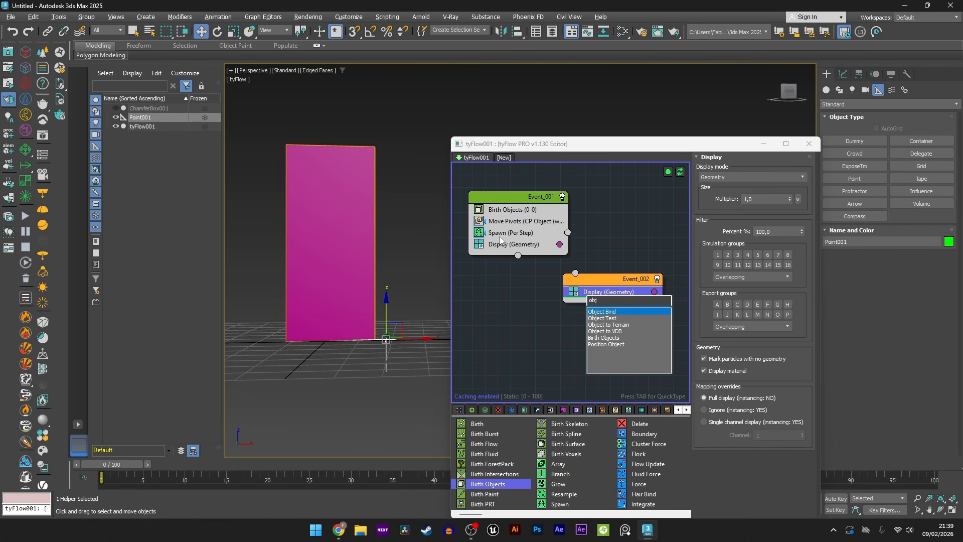
scroll(391, 337, "up", 3)
scroll(405, 336, "down", 3)
middle_click_drag(381, 339, 376, 347)
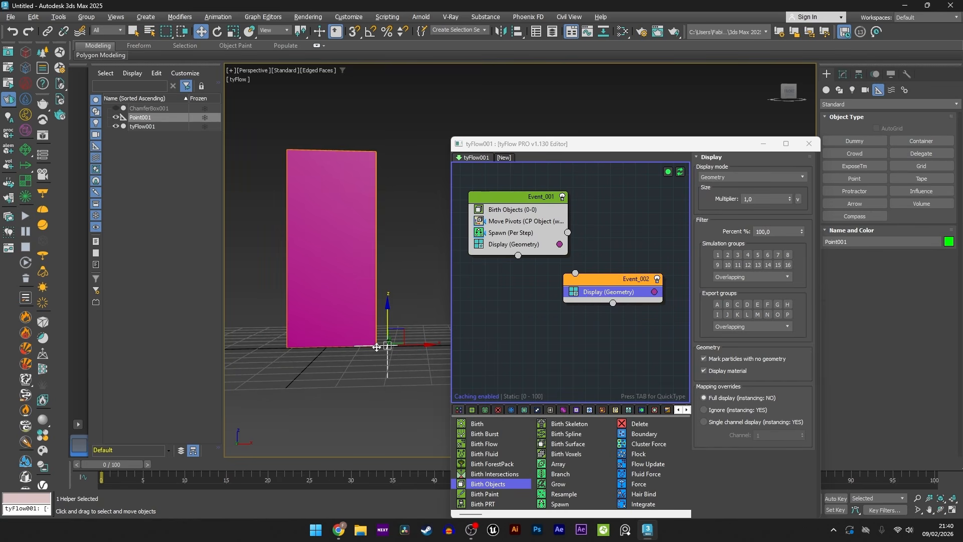
Step: Add an Object Bind operator to the second event with Point001 as the bound object
key("Tab")
type("obj")
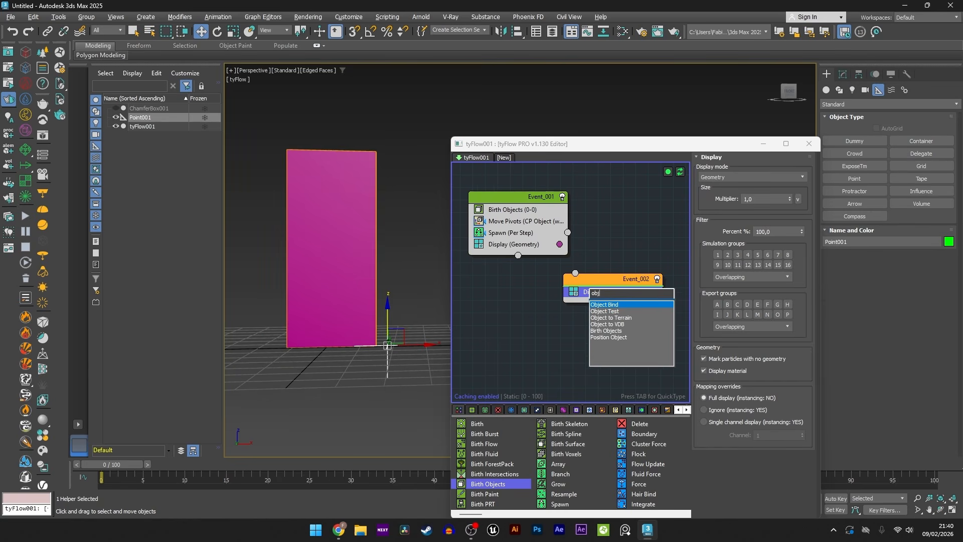
left_click(614, 304)
left_click(733, 353)
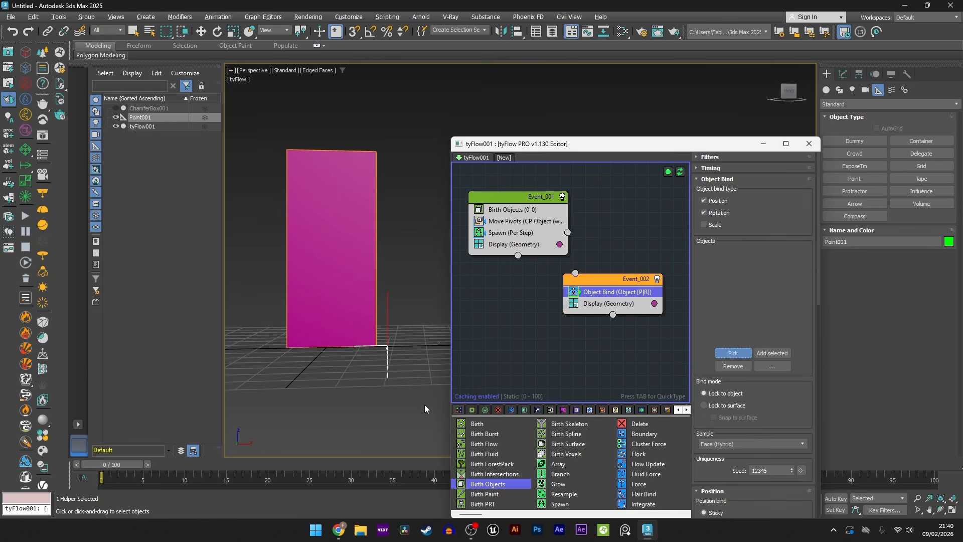
left_click(387, 372)
Step: Connect the Spawn operator's output in the first event to the input of the second event
middle_click_drag(670, 340, 640, 333)
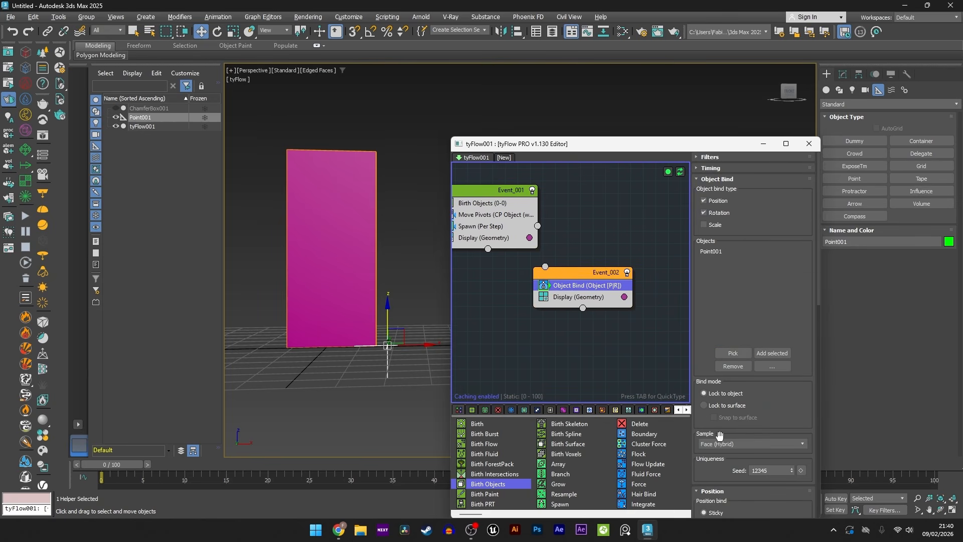
middle_click_drag(552, 295, 586, 299)
left_click(509, 231)
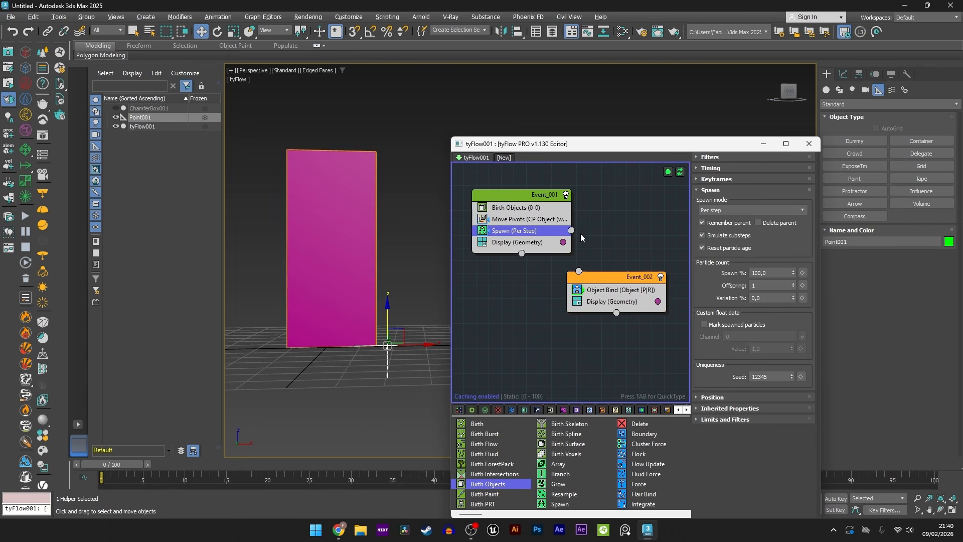
left_click_drag(572, 231, 579, 272)
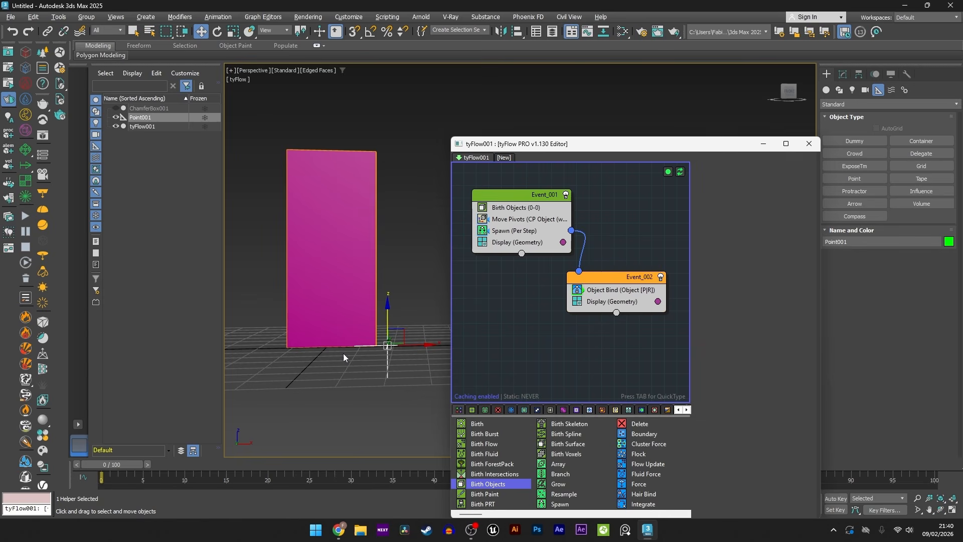
Step: Move the tyFlow editor aside and frame the panel and point helper so both are unobstructed in the viewport
scroll(346, 353, "down", 3)
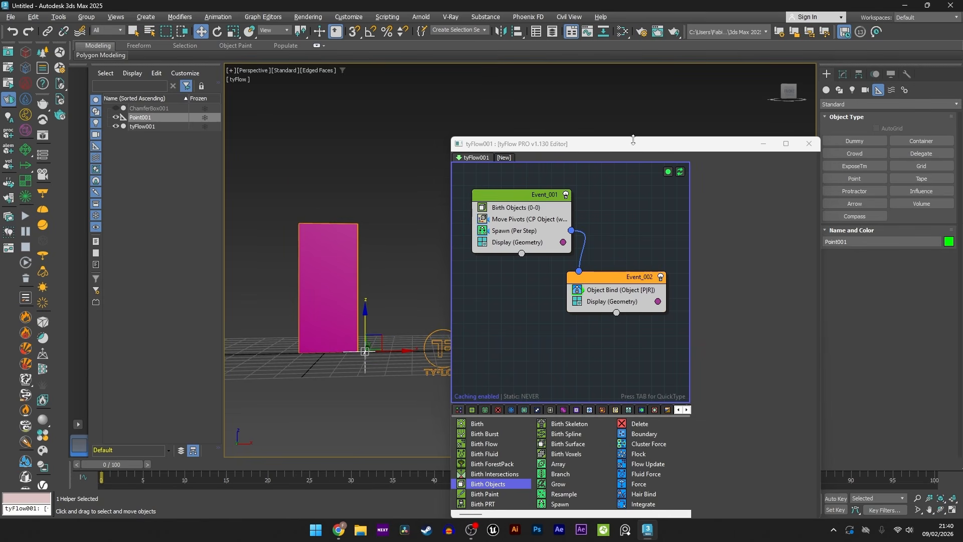
left_click_drag(632, 140, 677, 63)
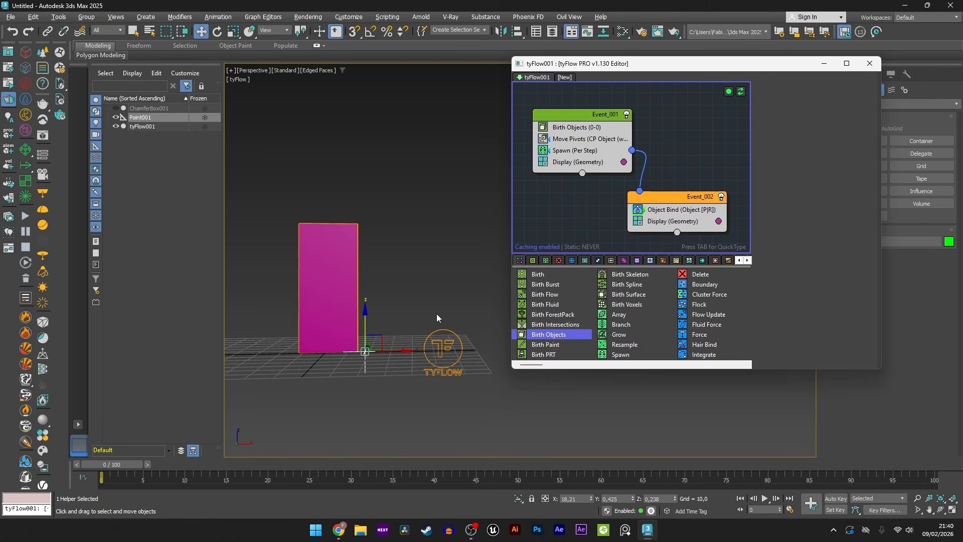
scroll(436, 314, "down", 3)
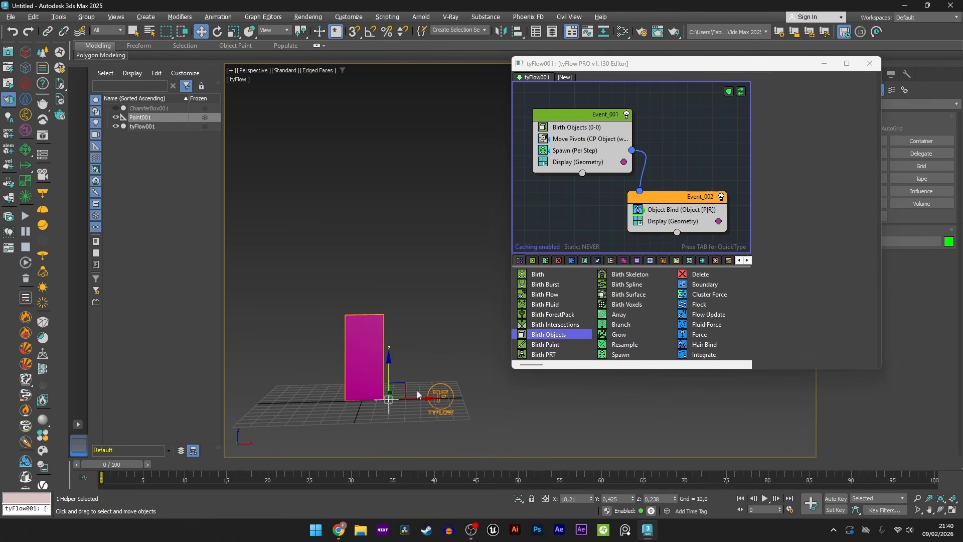
middle_click_drag(417, 391, 466, 303)
scroll(405, 348, "down", 1)
scroll(407, 348, "up", 5)
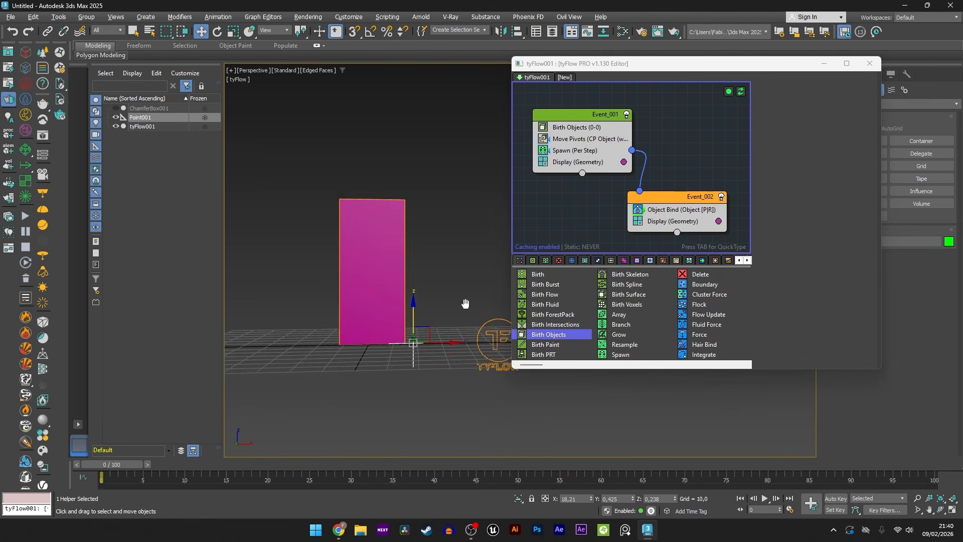
scroll(417, 369, "up", 1)
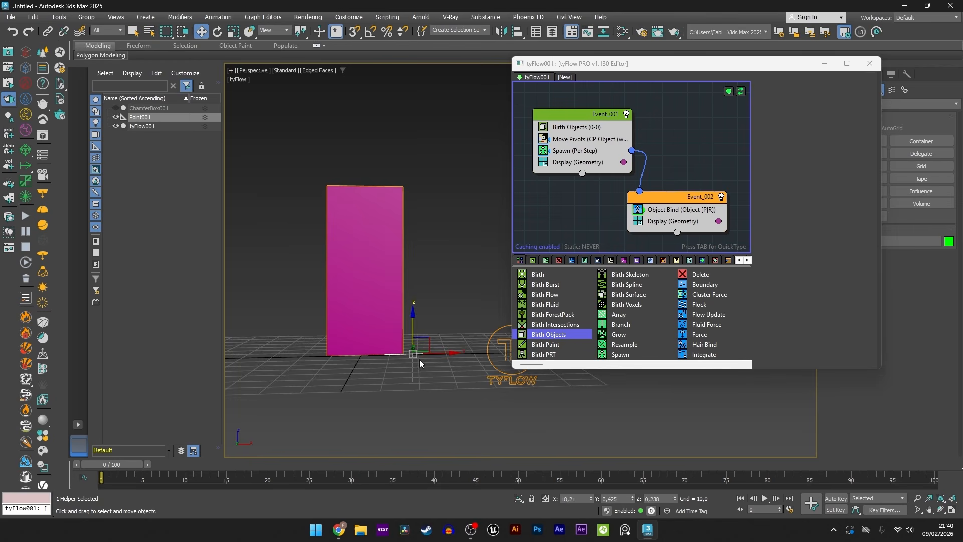
scroll(419, 359, "up", 2)
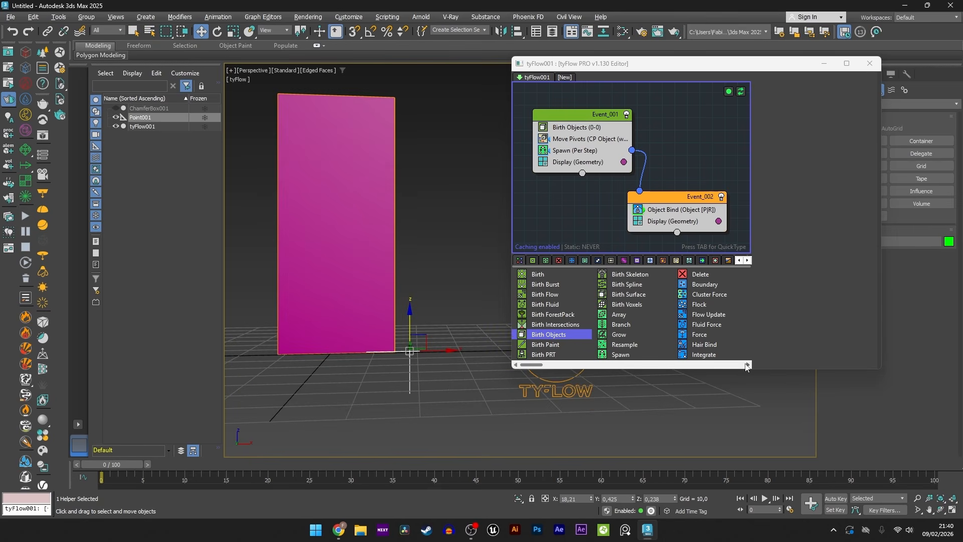
scroll(351, 391, "down", 2)
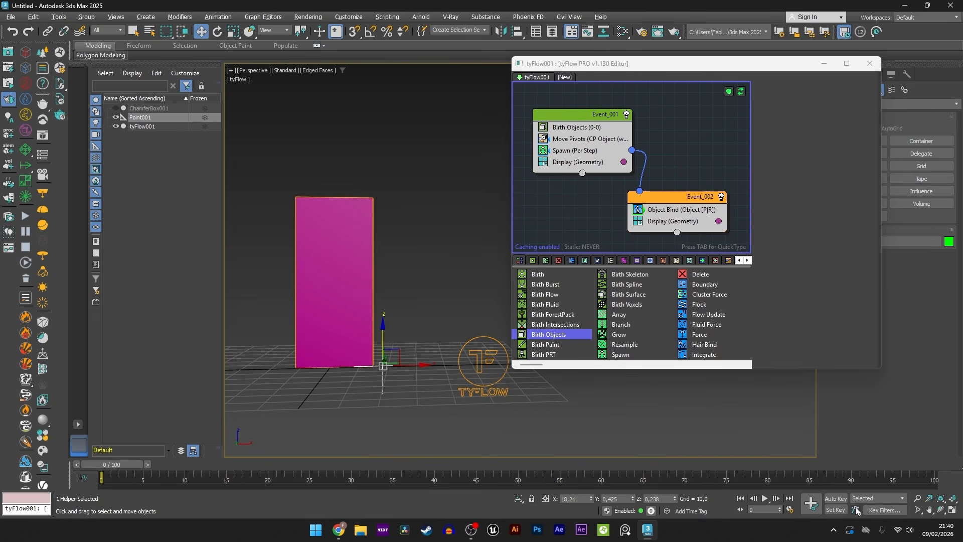
Step: Turn on Auto Key and, at frame 50, move the point helper along the X axis to about 94.7
left_click(835, 498)
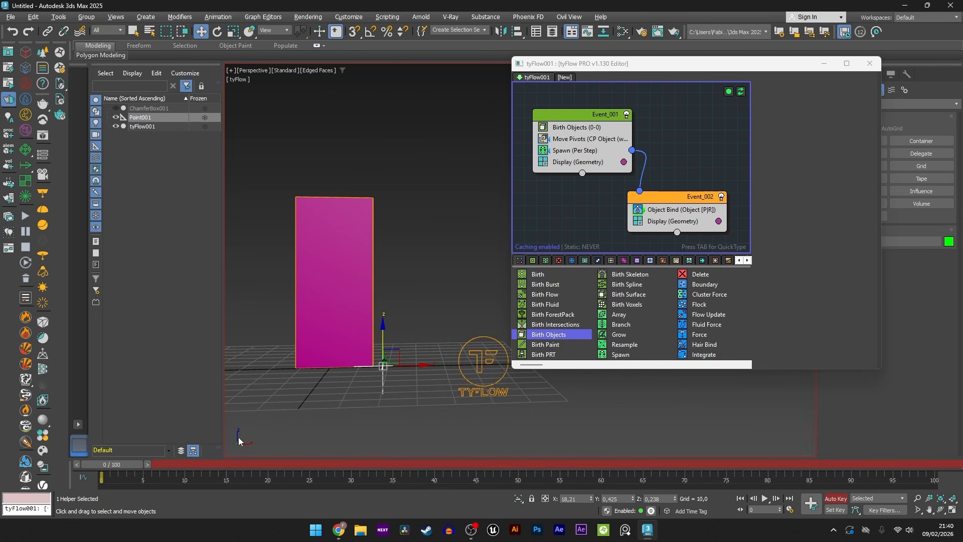
left_click(486, 465)
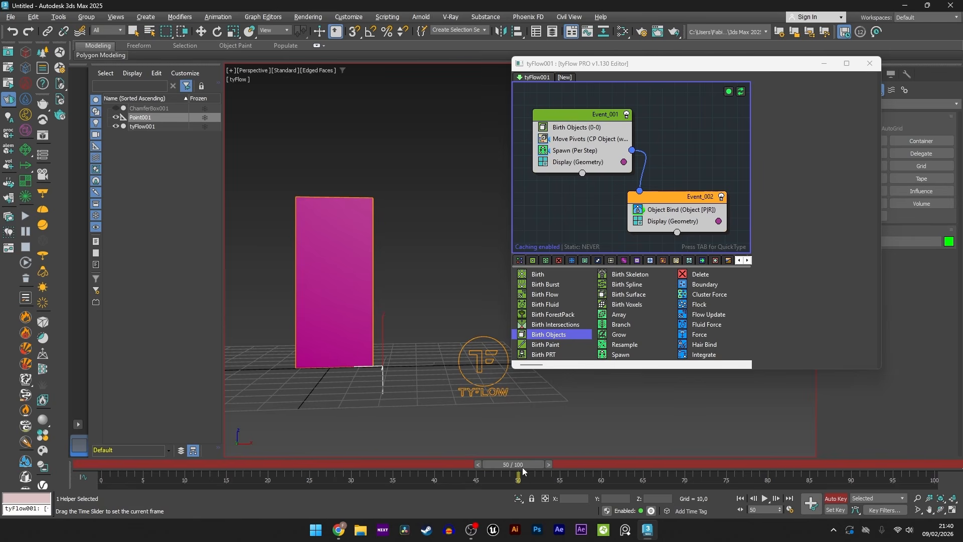
scroll(418, 359, "down", 2)
middle_click_drag(364, 370, 345, 367)
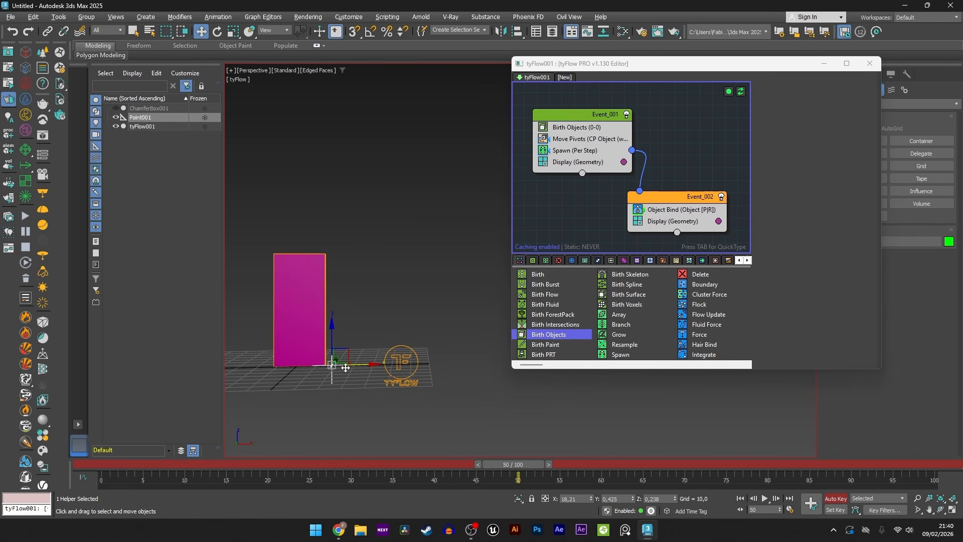
left_click_drag(346, 365, 475, 345)
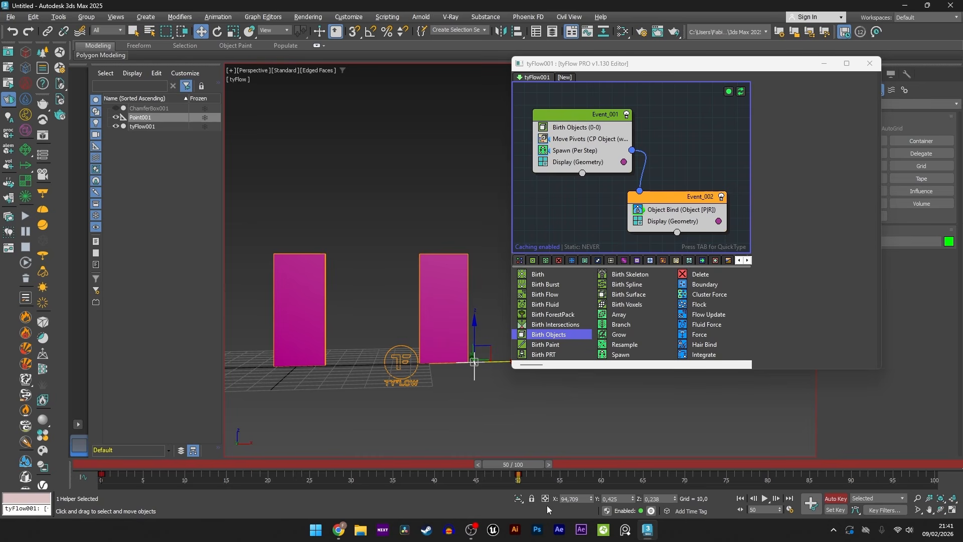
Step: Scrub the timeline back to frame 30 and examine how the spawned panel follows the point helper
left_click_drag(540, 466, 364, 440)
scroll(395, 330, "up", 5)
middle_click_drag(393, 317, 476, 258)
scroll(476, 258, "down", 2)
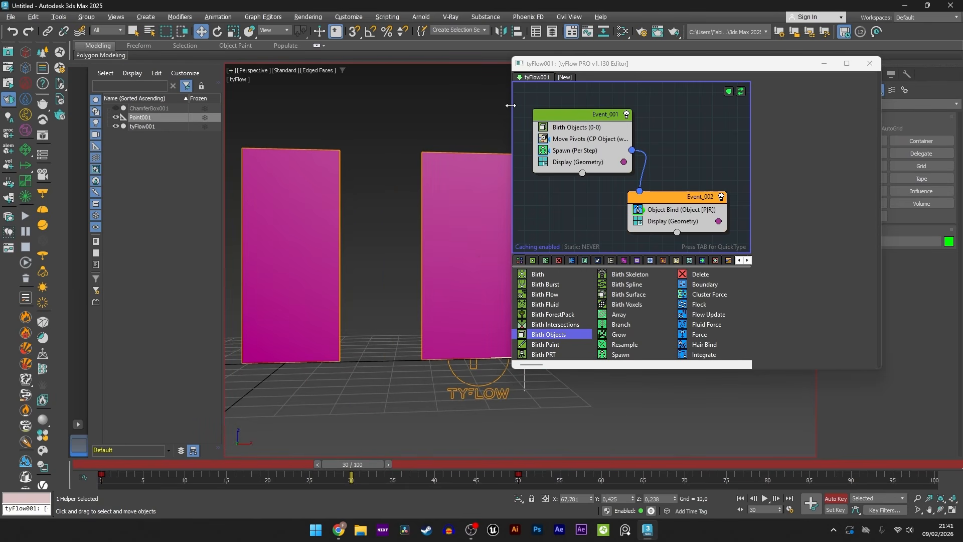
Step: Narrow the tyFlow editor and rearrange its two events to free viewport space, and scrub the animation to frame 31
left_click_drag(511, 105, 563, 114)
left_click_drag(642, 116, 651, 112)
left_click_drag(698, 198, 673, 202)
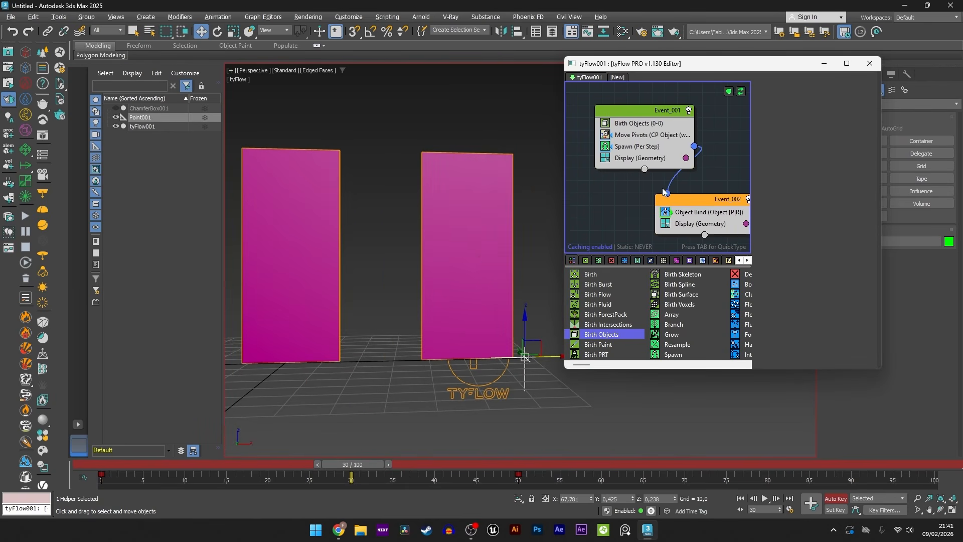
left_click_drag(642, 115, 613, 110)
left_click_drag(113, 465, 369, 471)
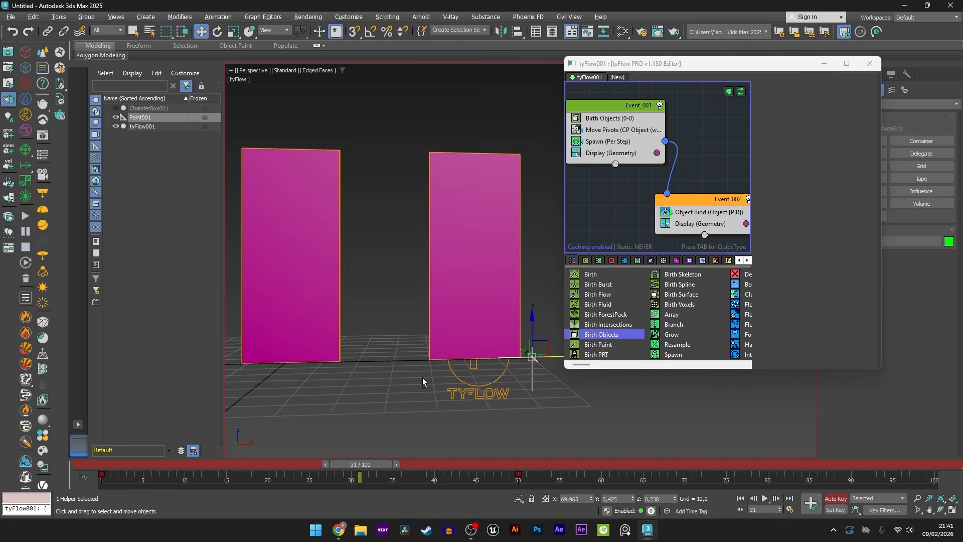
Step: Scrub the animation to frame 22 and turn off Auto Key
scroll(434, 364, "down", 3)
left_click_drag(108, 465, 281, 456)
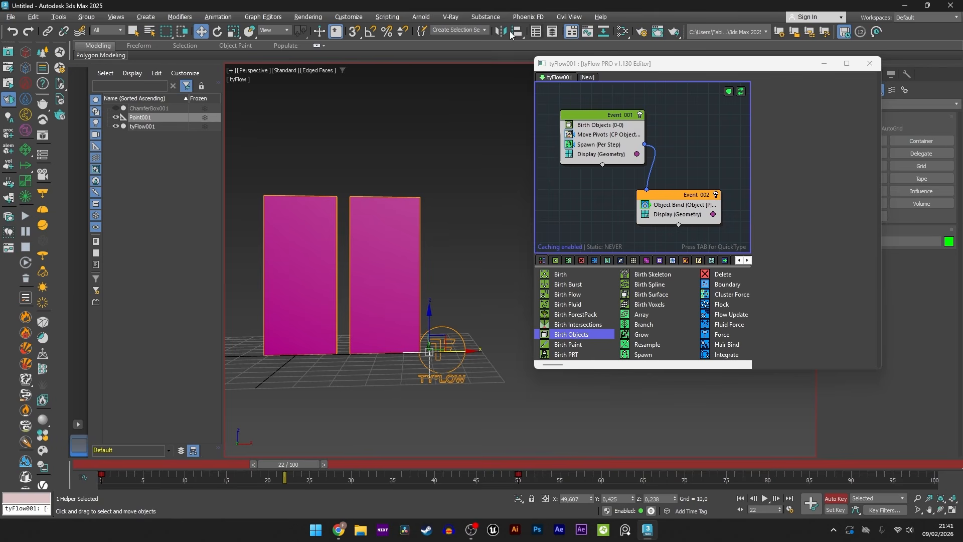
key("n")
Step: Set the timing of the Spawn operator in the first event to Continuous
left_click(604, 145)
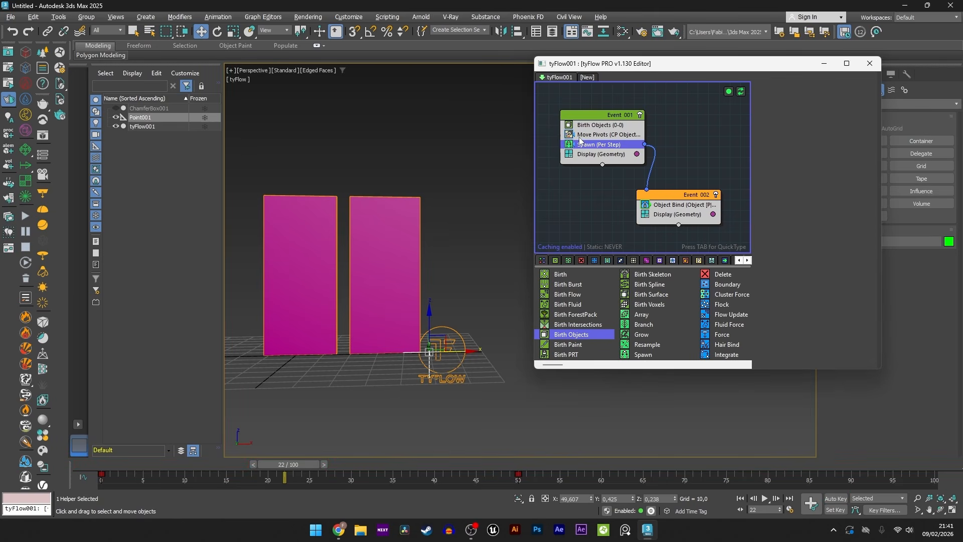
left_click(771, 88)
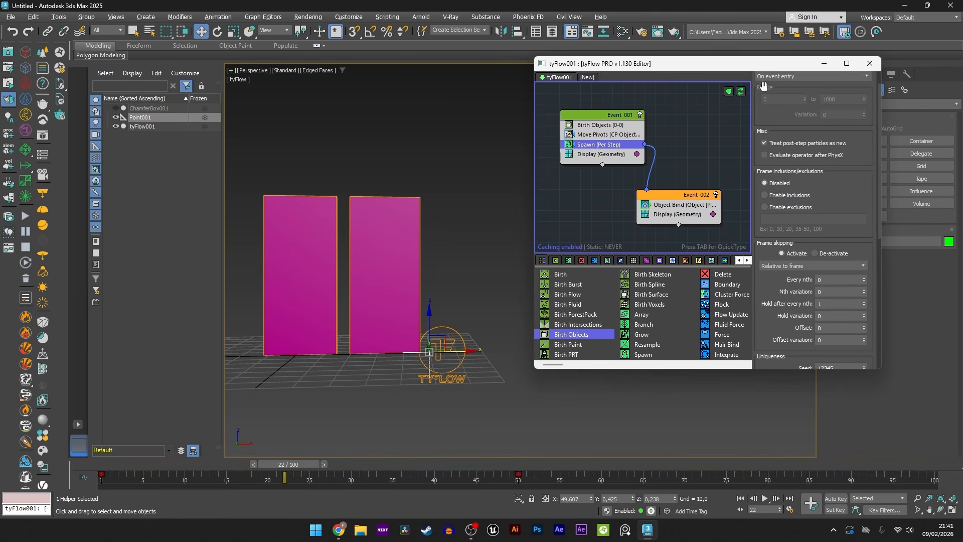
scroll(777, 82, "up", 1)
left_click(795, 96)
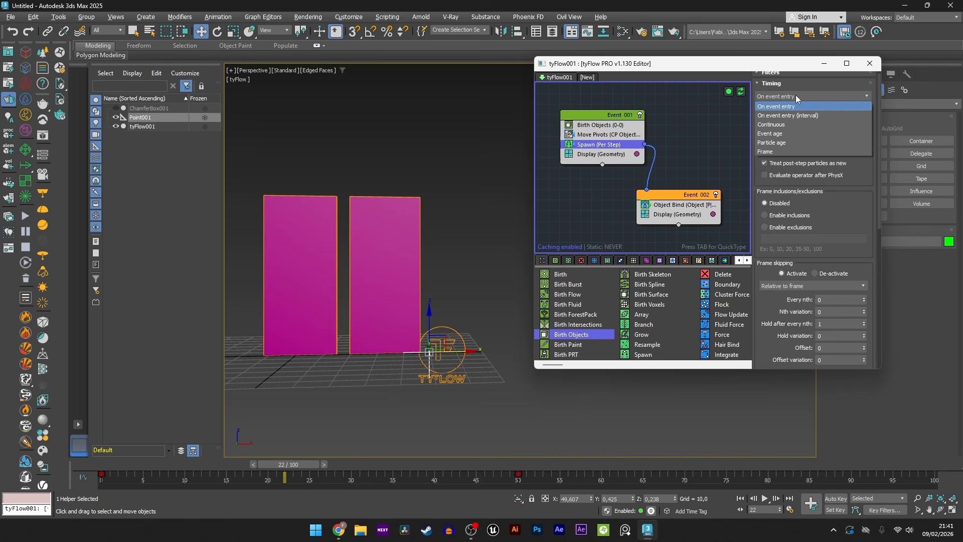
left_click(777, 125)
scroll(324, 248, "up", 2)
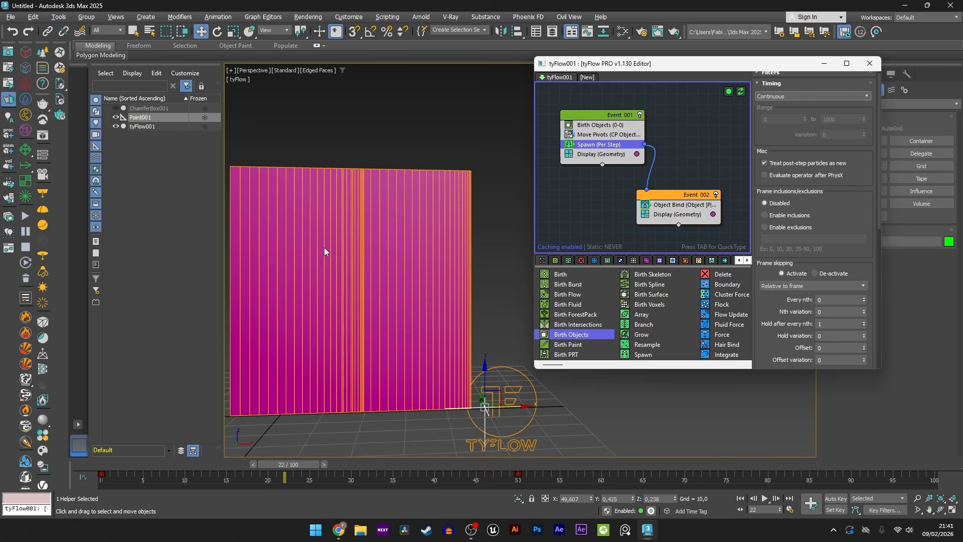
middle_click_drag(301, 202, 336, 201)
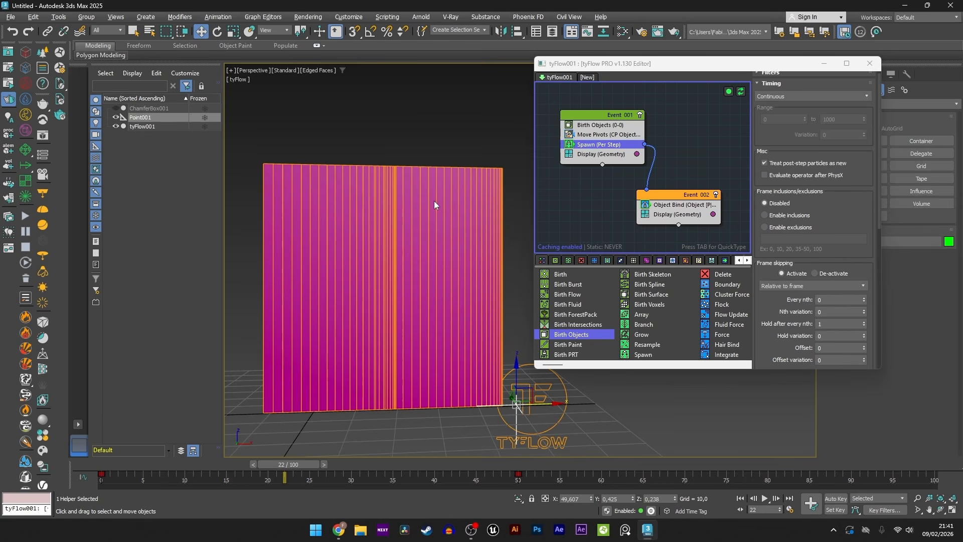
Step: Set the timing of the Move Pivots operator in the first event to Continuous
left_click(616, 135)
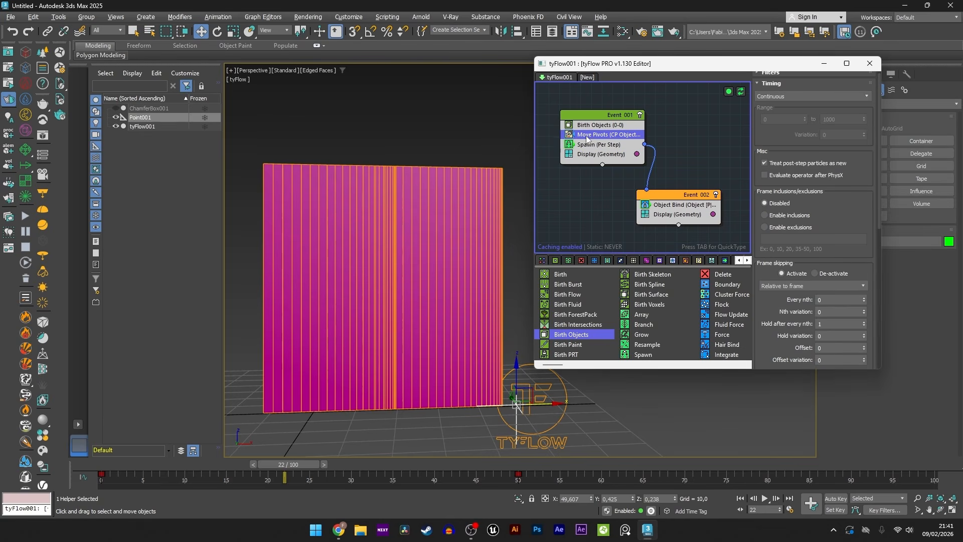
left_click(782, 84)
scroll(783, 95, "up", 1)
left_click(784, 101)
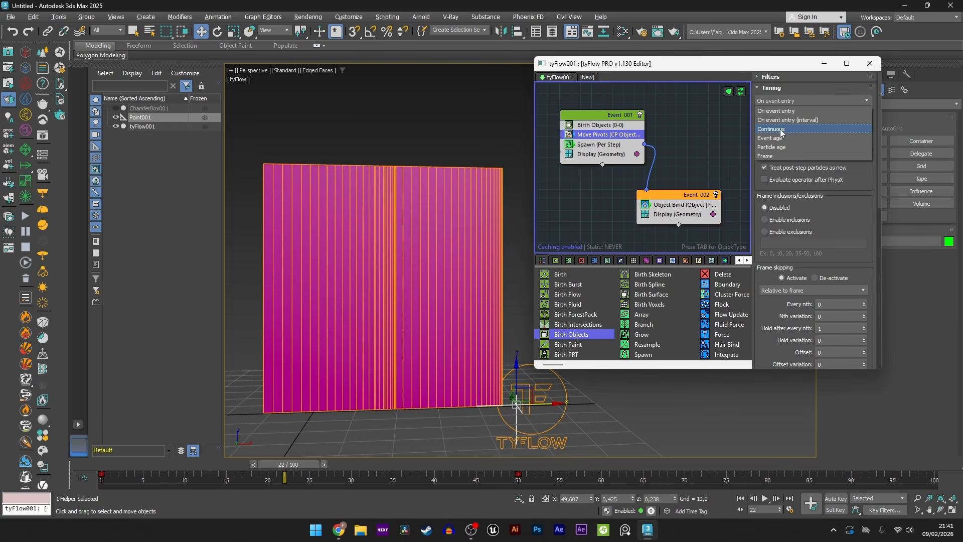
left_click(773, 129)
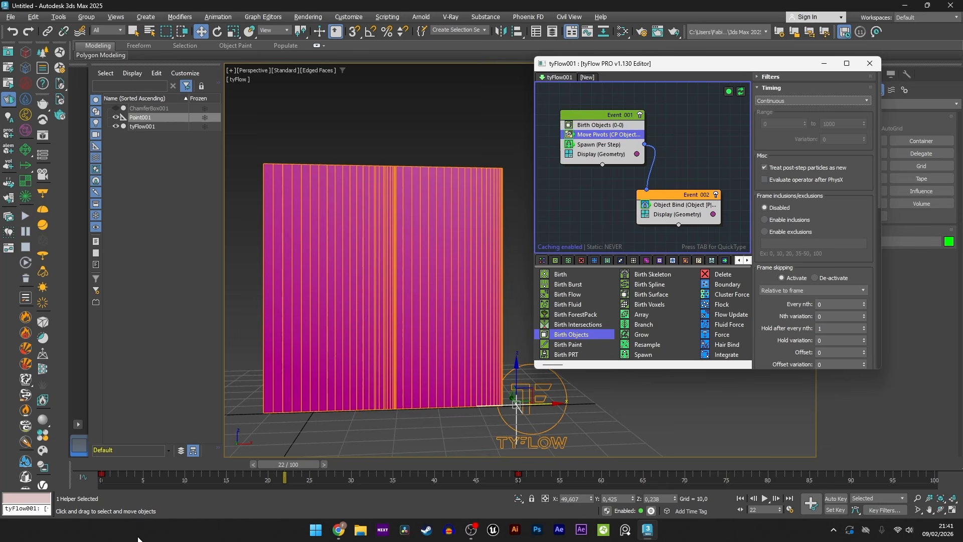
Step: Scrub from frame 0 to 50, turn on Auto Key and move the point helper along the Y axis to about 152.9
left_click(100, 470)
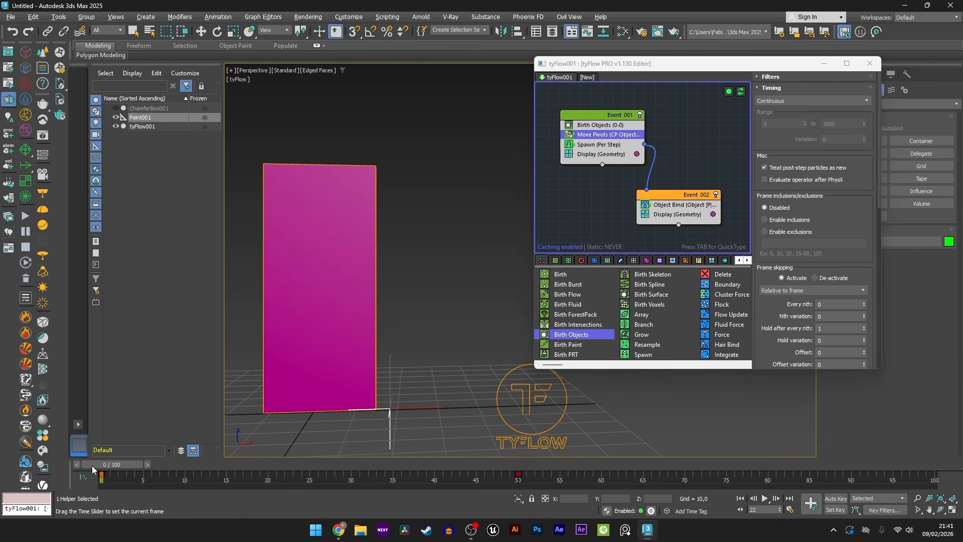
left_click_drag(92, 469, 518, 485)
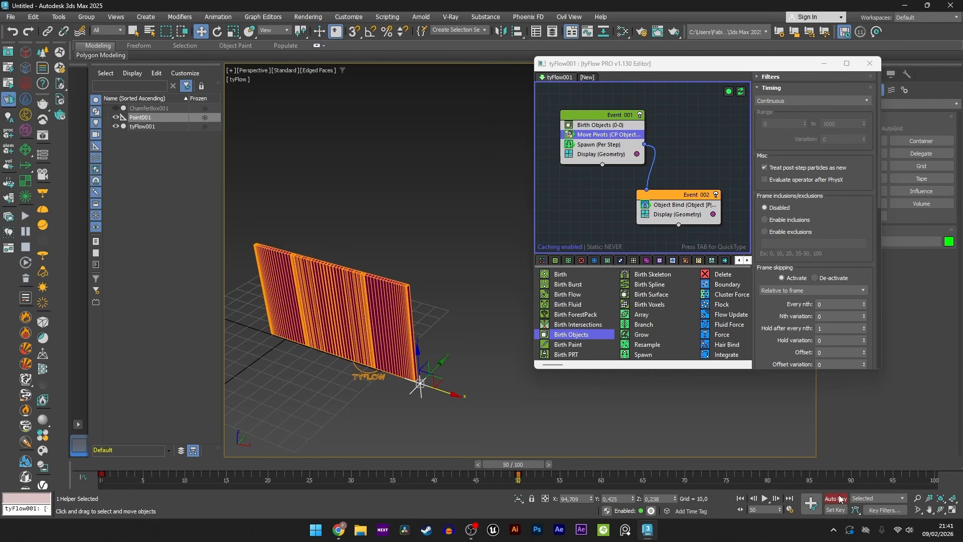
left_click(839, 499)
left_click_drag(434, 369, 492, 232)
middle_click_drag(478, 250, 437, 278)
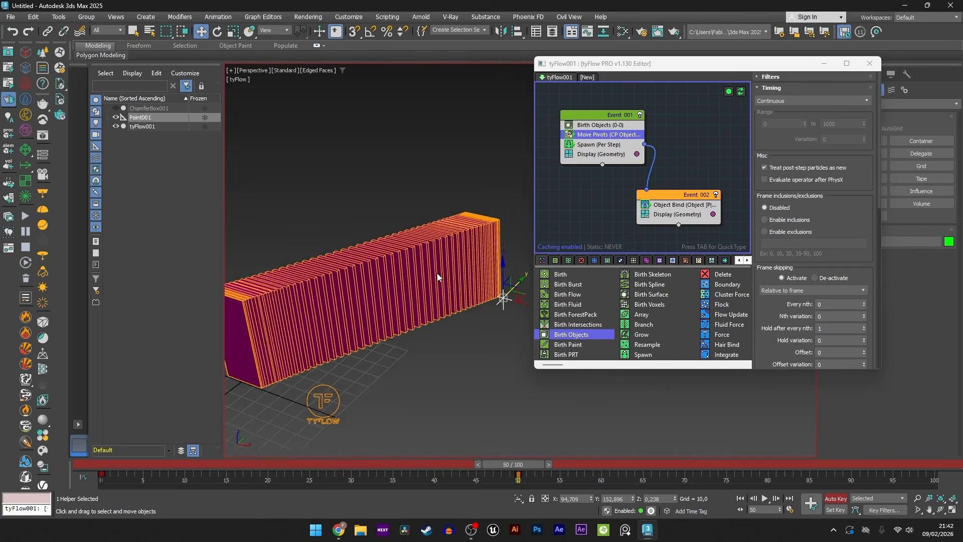
scroll(437, 278, "down", 3)
Step: Rotate the point helper at frame 50 so the clones fan out in a curve, and return to the Move tool
right_click(470, 282)
left_click(479, 293)
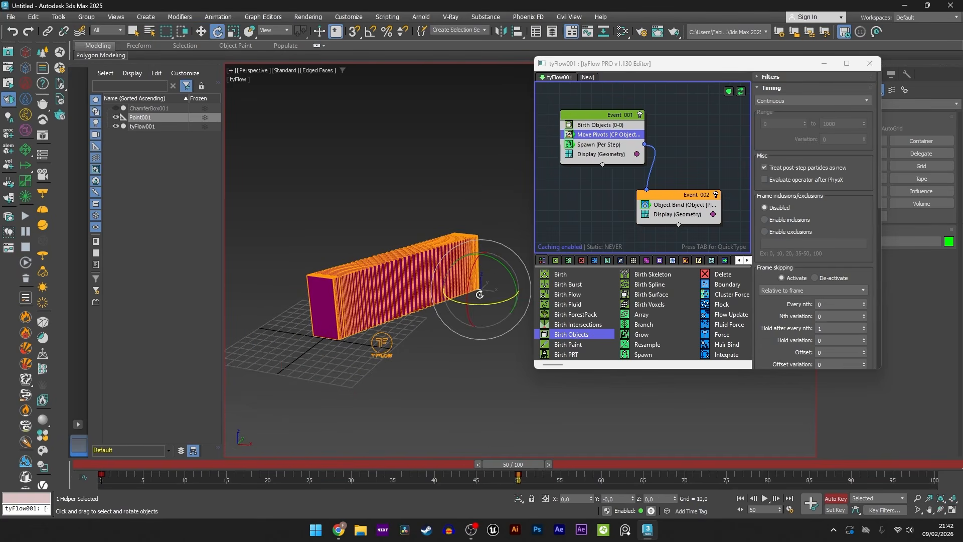
left_click_drag(500, 264, 561, 232)
right_click(452, 233)
left_click(463, 248)
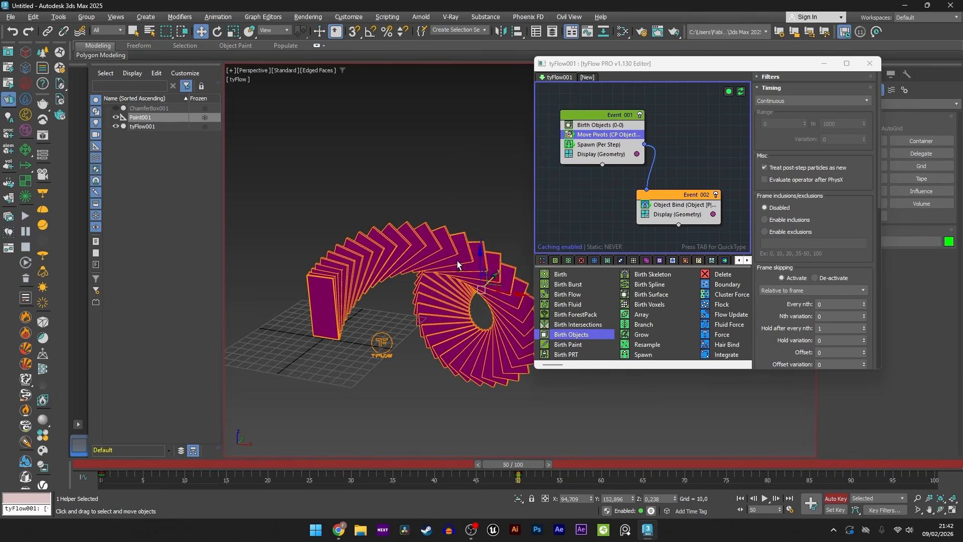
Step: Move the point helper at frame 50 back along the X axis to about 0.2
middle_click_drag(456, 261, 498, 279, "alt")
left_click_drag(504, 287, 353, 279)
middle_click_drag(354, 279, 431, 284, "alt")
left_click_drag(448, 291, 417, 275)
mouse_move(417, 275)
middle_mouse_down("alt")
mouse_move(409, 280)
mouse_move(423, 267)
middle_mouse_up("alt")
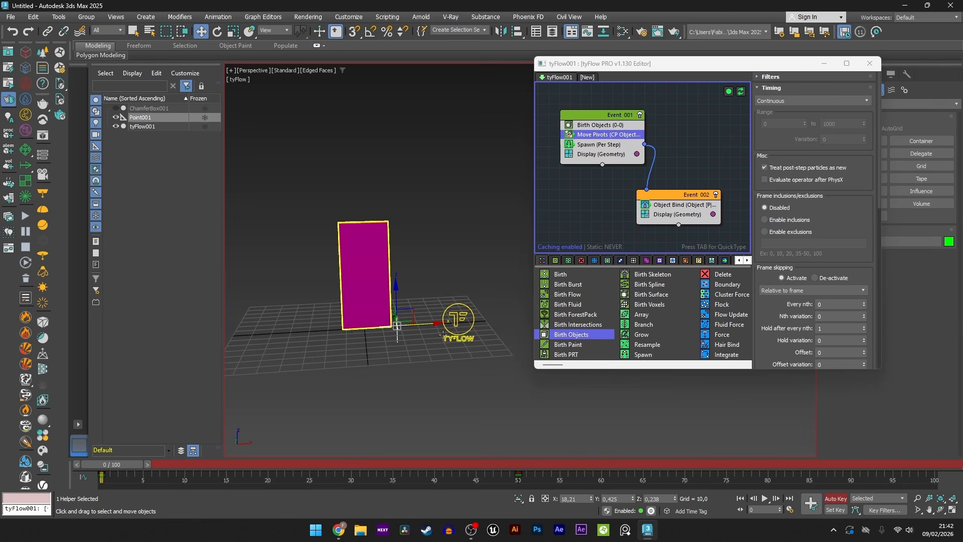
Step: At frame 0, reposition the point helper at the panel's lower corner, about X 15.4 and Z 0.4, using the Front view for alignment
left_click_drag(426, 323, 295, 217)
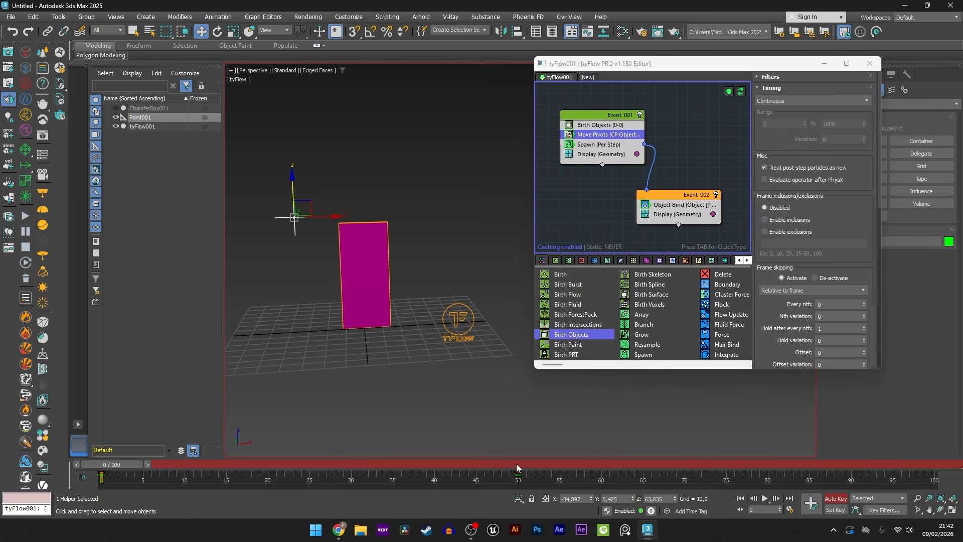
mouse_move(117, 467)
left_mouse_down()
mouse_move(365, 480)
mouse_move(426, 469)
mouse_move(100, 466)
left_mouse_up()
key("f")
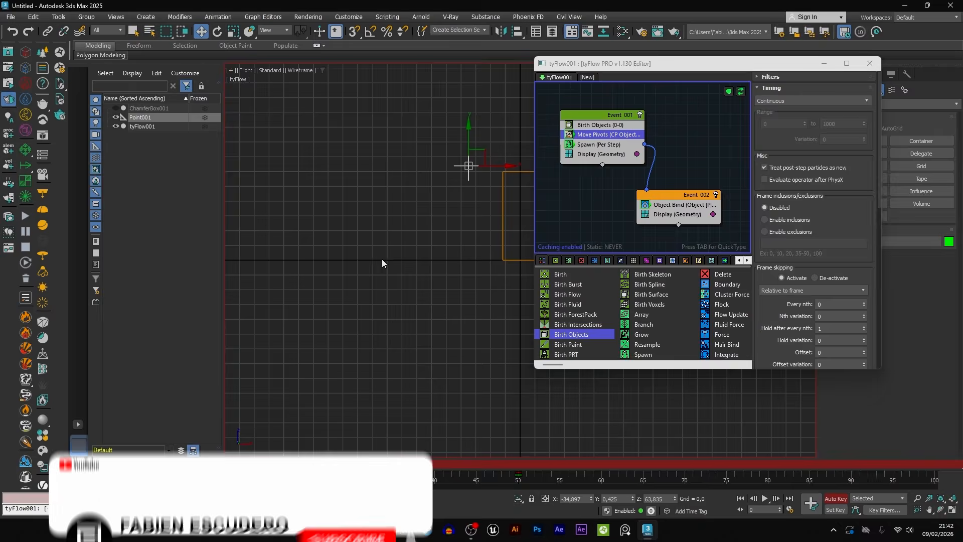
scroll(389, 236, "up", 4)
left_click_drag(338, 200, 442, 204)
left_click_drag(423, 170, 424, 302)
key("p")
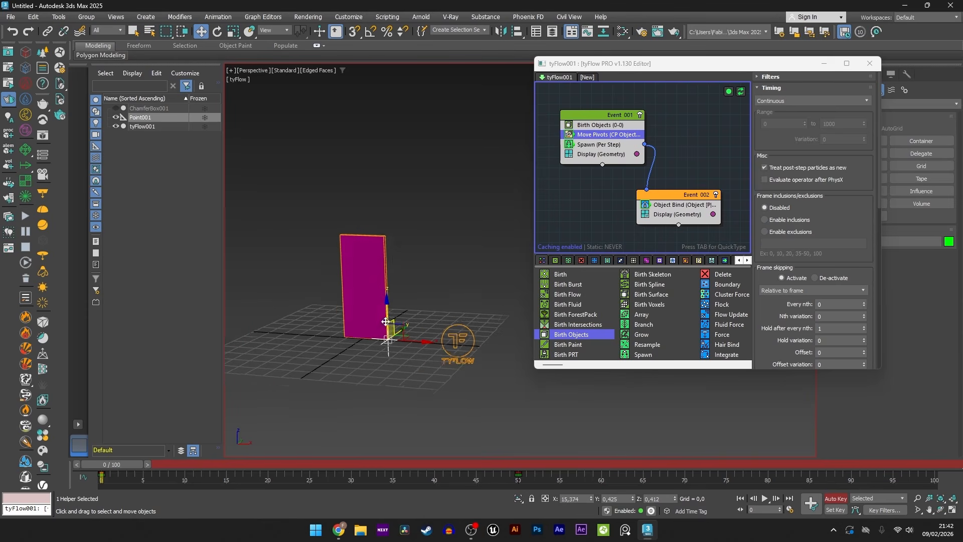
Step: Scrub the animation from frame 0 to frame 50 and turn off Auto Key
middle_click_drag(413, 321, 389, 326, "alt")
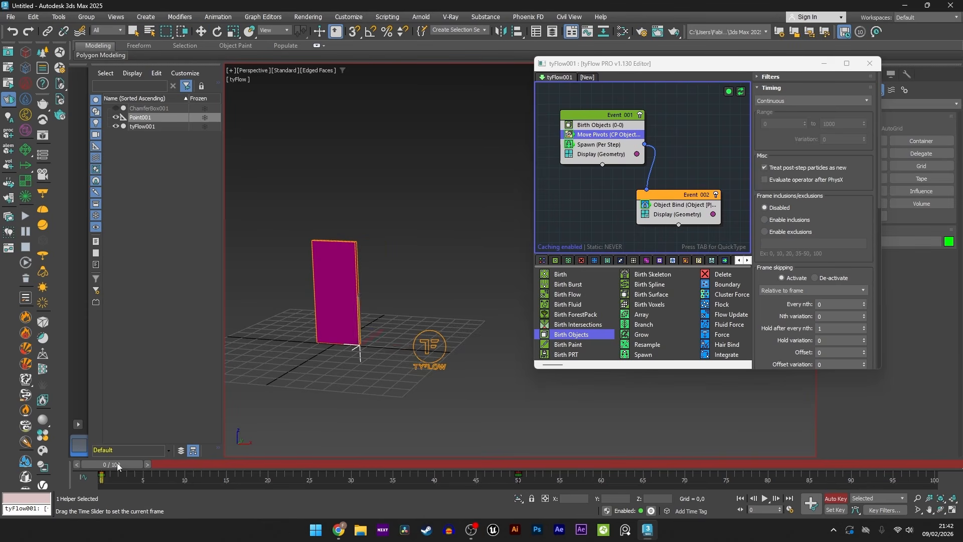
left_click_drag(116, 462, 518, 489)
key("w")
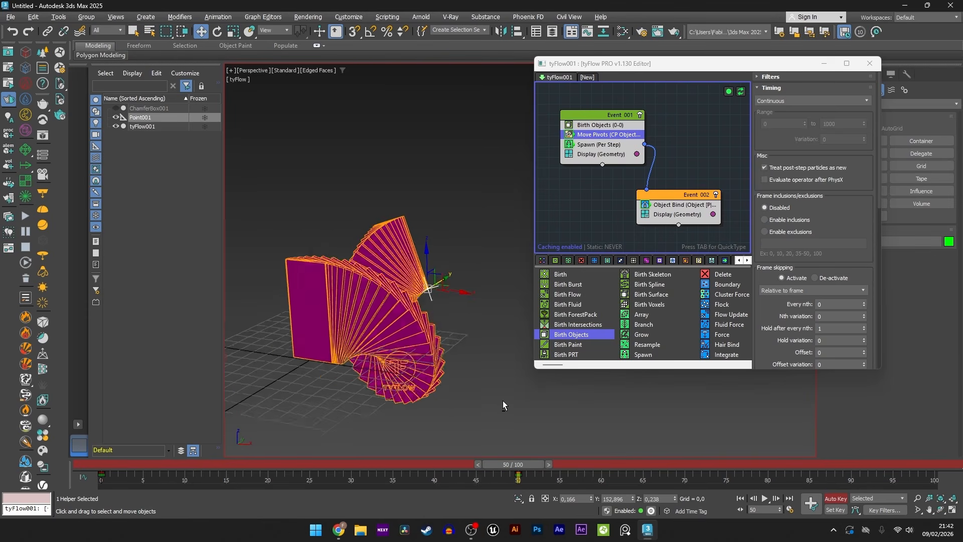
left_click(835, 498)
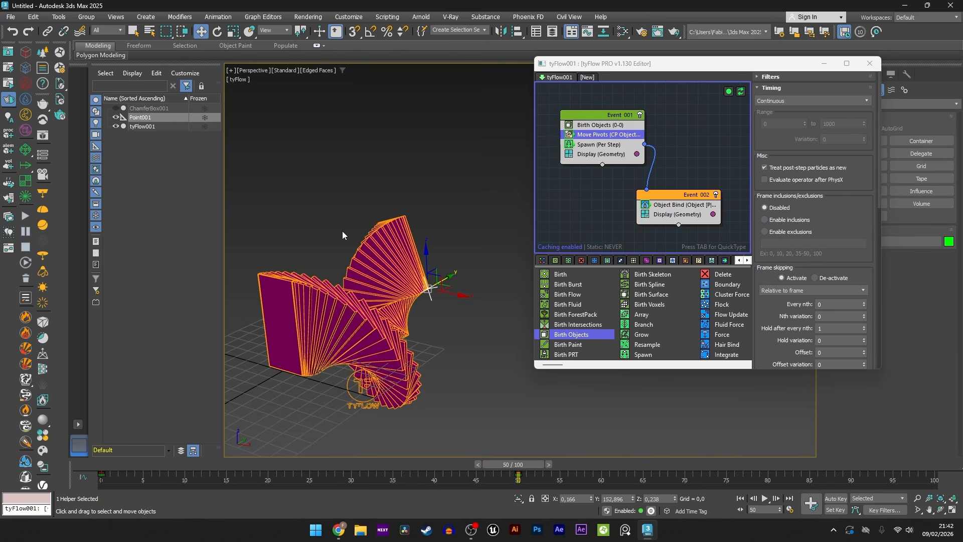
middle_click_drag(354, 304, 363, 289)
Step: Rotate the point helper at frame 50 to about X 61.9, Y 127.8 and Z -37.3 so the clones form a ring
right_click(441, 267)
left_click(452, 283)
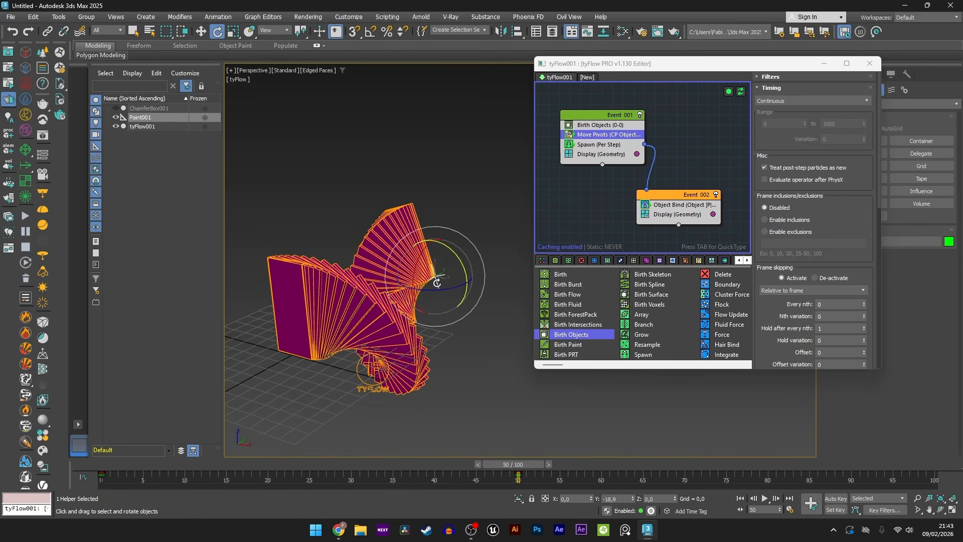
left_click_drag(427, 277, 445, 251)
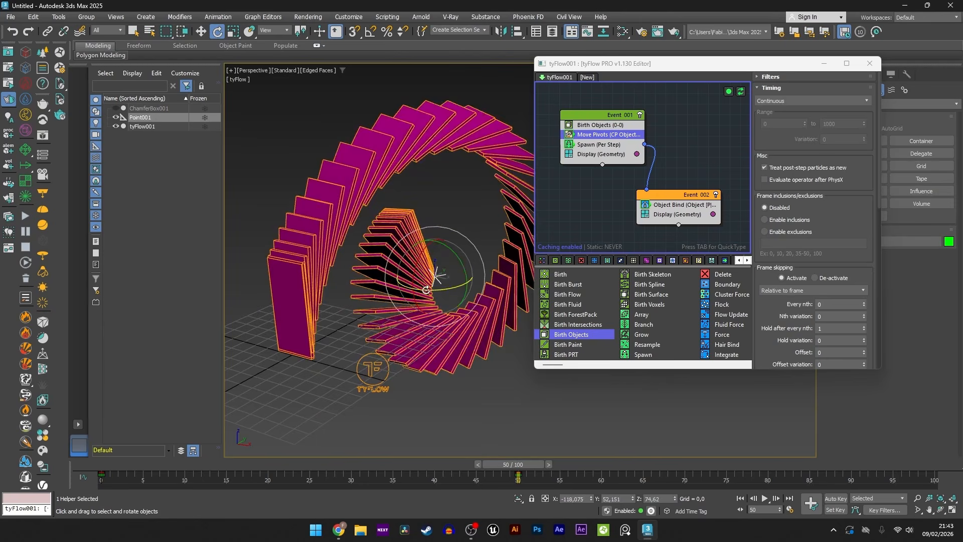
left_click_drag(428, 289, 496, 270)
middle_click_drag(406, 288, 455, 259, "alt")
Step: Move the tyFlow editor aside, scrub the animation to frame 51 and examine the ring of clones from different angles
left_click_drag(612, 66, 637, 83)
middle_click_drag(462, 225, 415, 247, "alt")
left_click(625, 163)
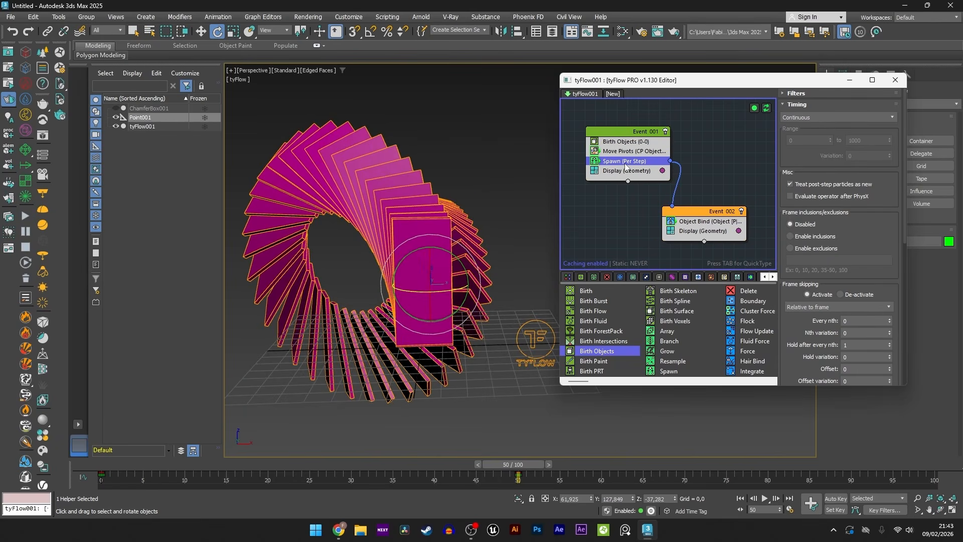
left_click_drag(103, 464, 528, 481)
key("e")
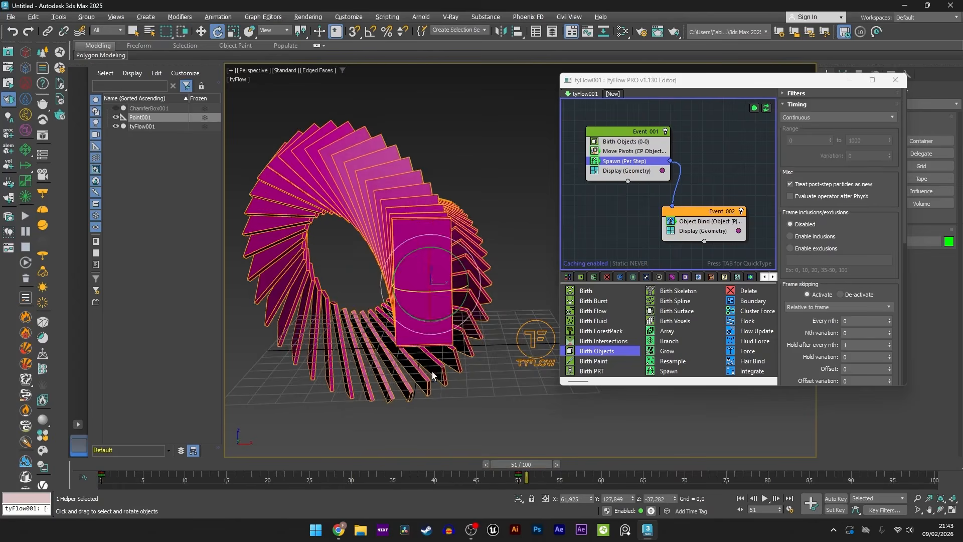
middle_click_drag(432, 374, 516, 317, "alt")
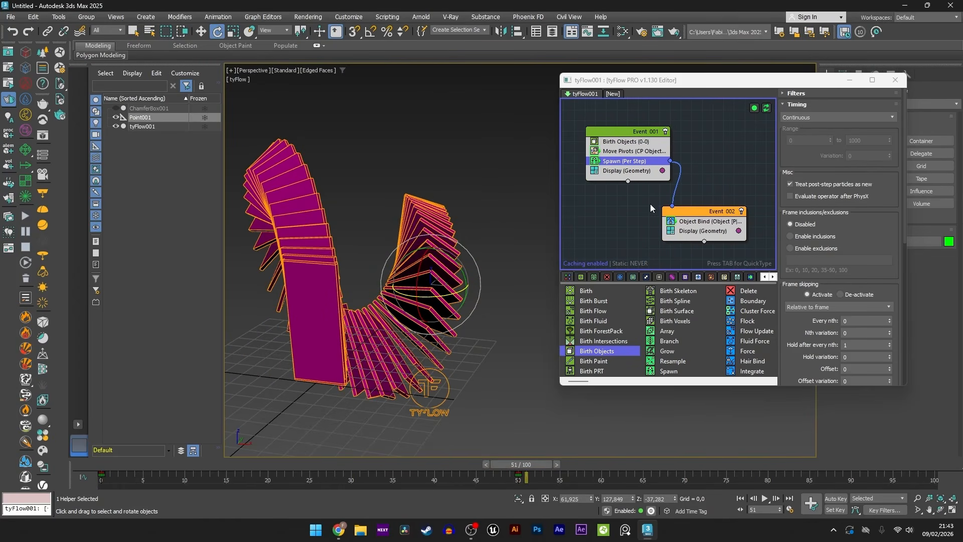
Step: Change the Spawn operator's spawn mode to Per second
middle_click_drag(650, 203, 655, 211)
scroll(825, 218, "down", 5)
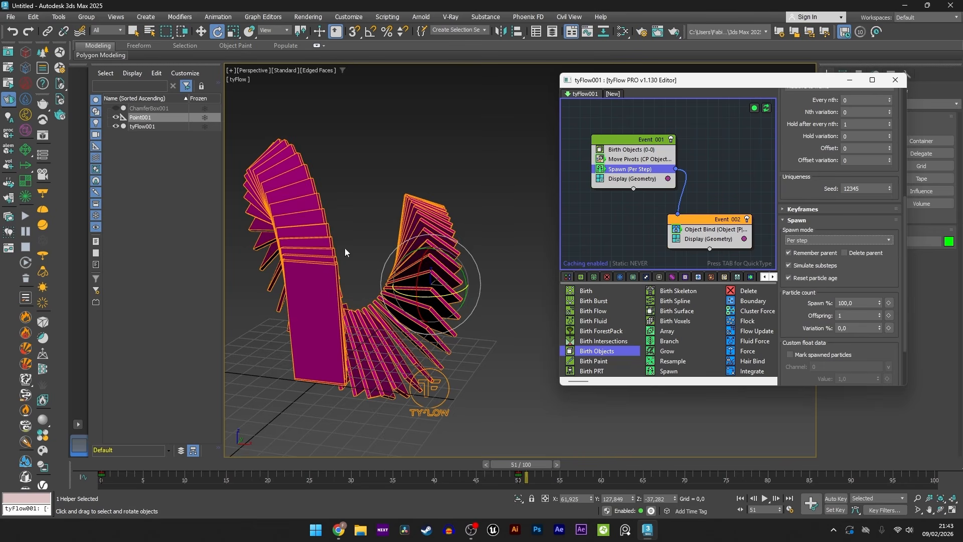
middle_click_drag(339, 254, 359, 257, "alt")
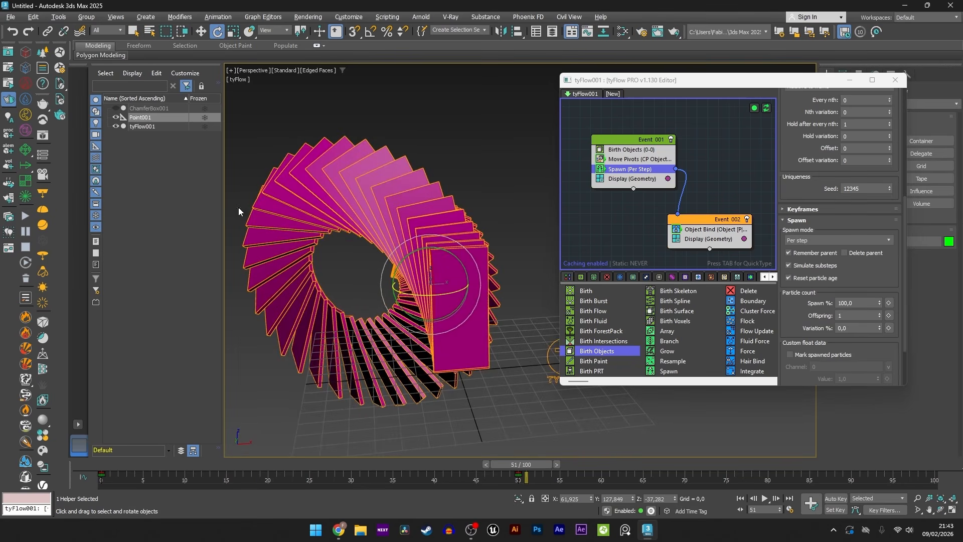
left_click(819, 240)
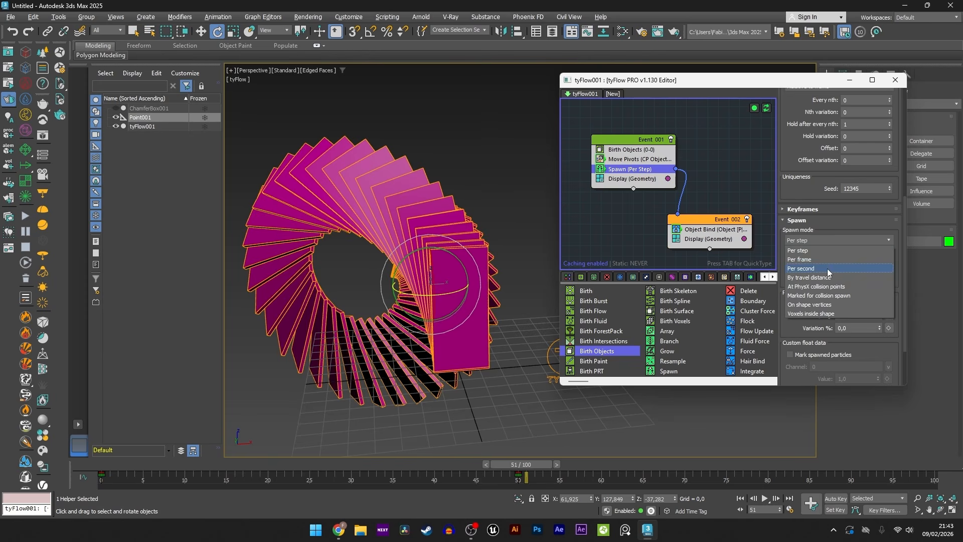
left_click(802, 268)
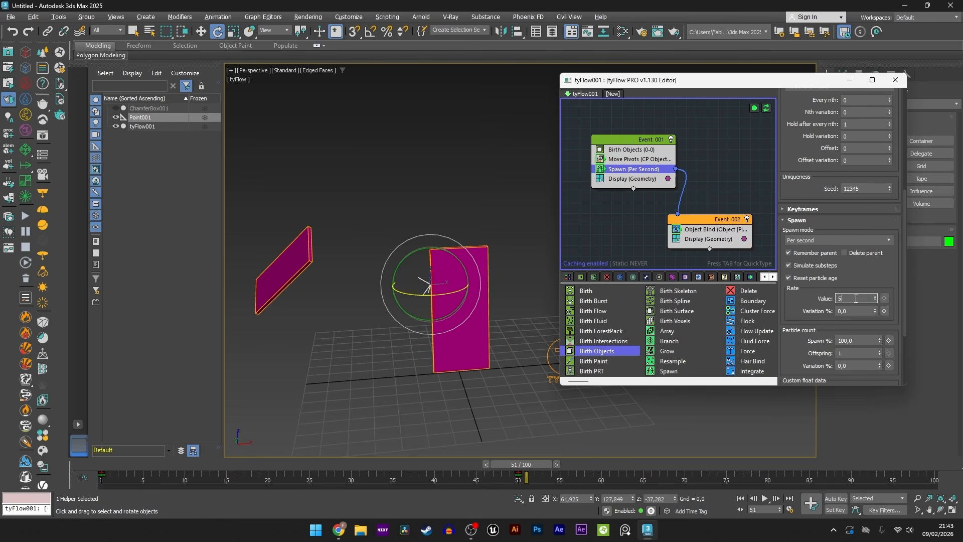
Step: Try spawn rates of 5, 10 and 20 per second and compare the clone density
key("Return")
type("10")
key("Return")
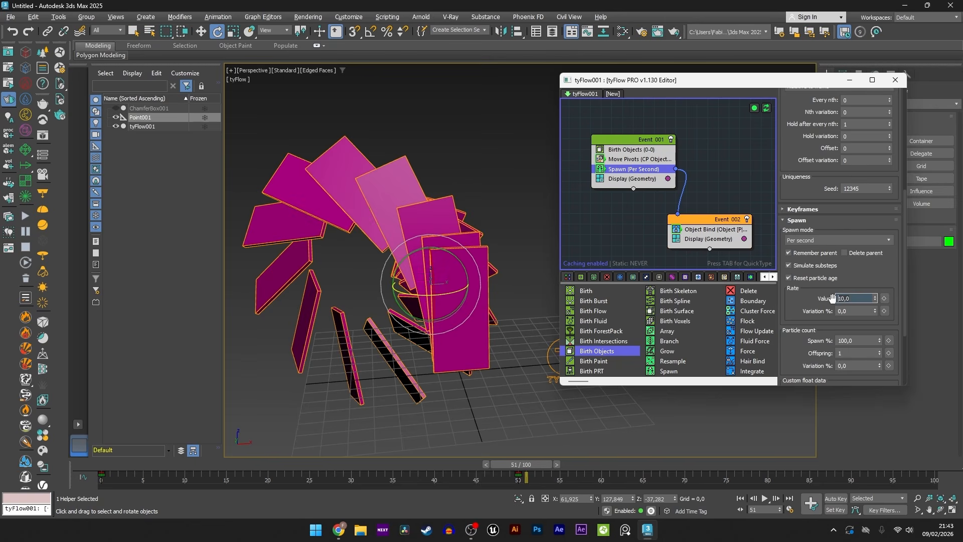
type("20")
key("Return")
middle_click_drag(336, 260, 578, 247, "alt")
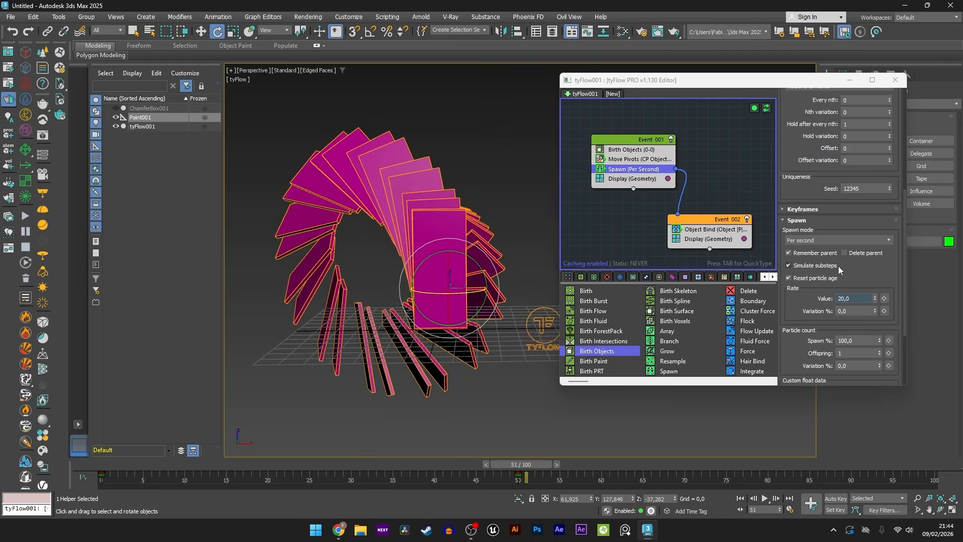
Step: Set the Spawn operator's rate value to 30 per second
left_click_drag(876, 298, 869, 308)
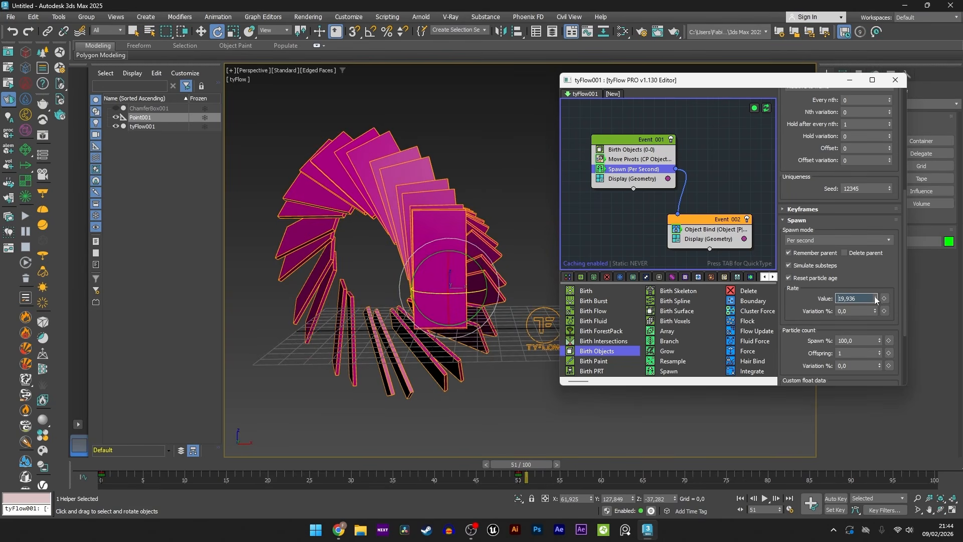
type("0")
key("Return")
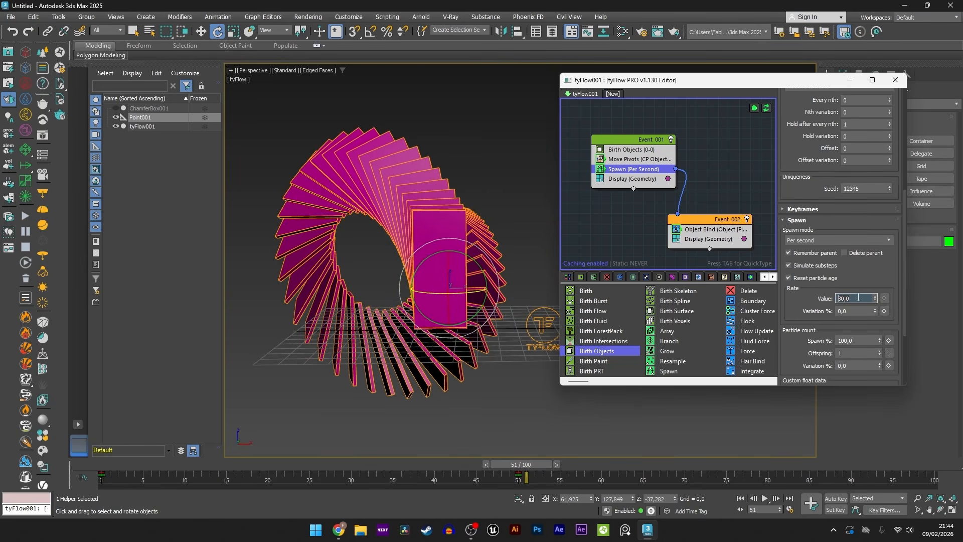
middle_click_drag(457, 290, 453, 288, "alt")
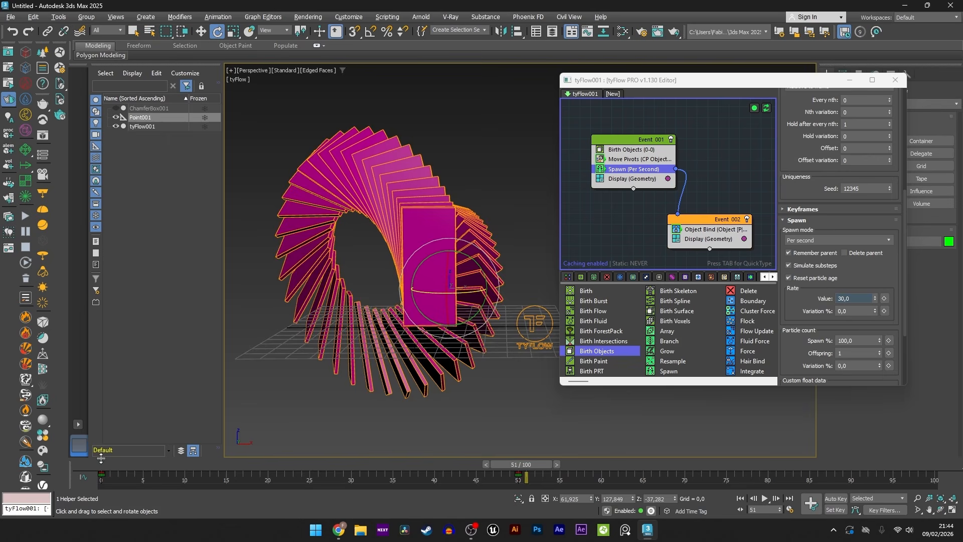
Step: Scrub the animation to frame 50 and rotate the Point001 helper to change how the clones fan out
left_click_drag(100, 458, 476, 464)
middle_click_drag(451, 367, 228, 453, "alt")
left_click_drag(98, 464, 517, 479)
right_click(349, 234)
left_click(367, 253)
left_click_drag(365, 315, 393, 308)
middle_click_drag(393, 308, 360, 274, "alt")
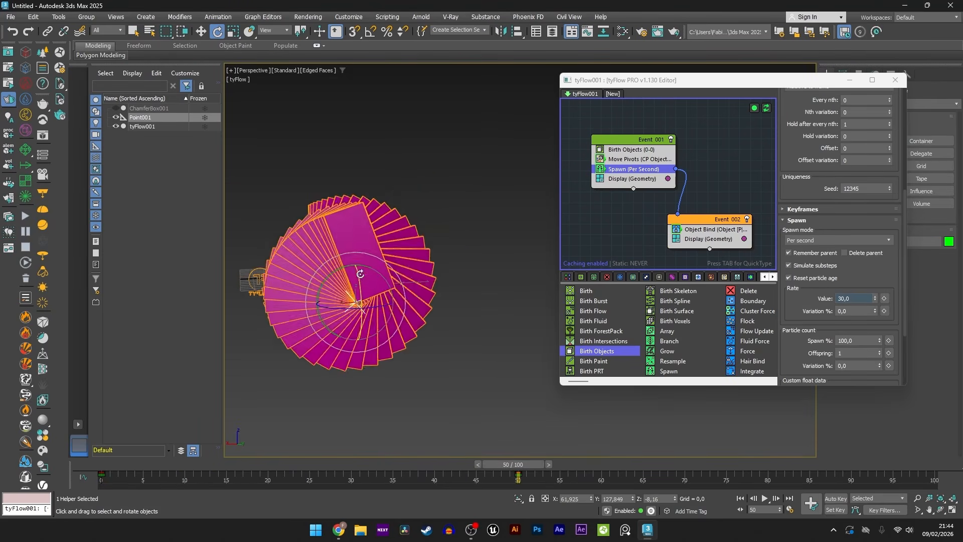
mouse_move(360, 274)
left_mouse_down()
mouse_move(357, 232)
mouse_move(356, 294)
mouse_move(358, 286)
left_mouse_up()
Step: Raise the Point001 helper along its Z axis at frame 50 and check the reshaped clone trail
middle_click_drag(412, 266, 450, 241, "alt")
key("w")
left_click_drag(460, 247, 460, 214)
middle_click_drag(354, 230, 367, 267, "alt")
scroll(327, 247, "up", 2)
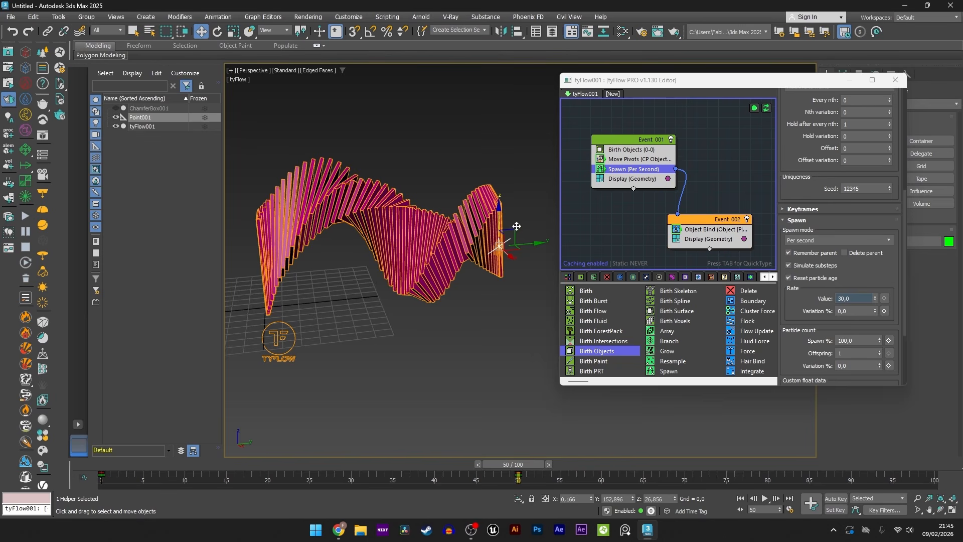
Step: Add a Custom Properties operator above the Spawn operator in Event 001
key("Tab")
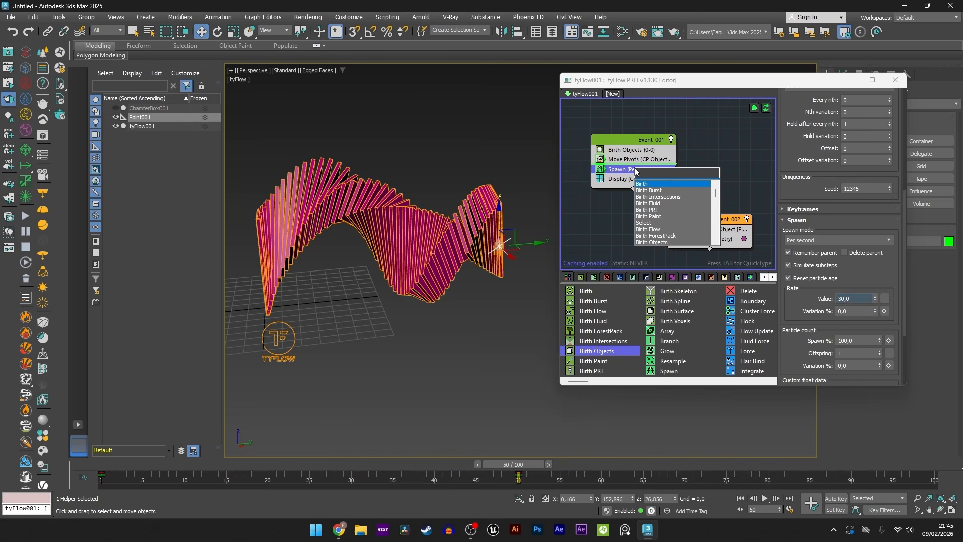
type("cu")
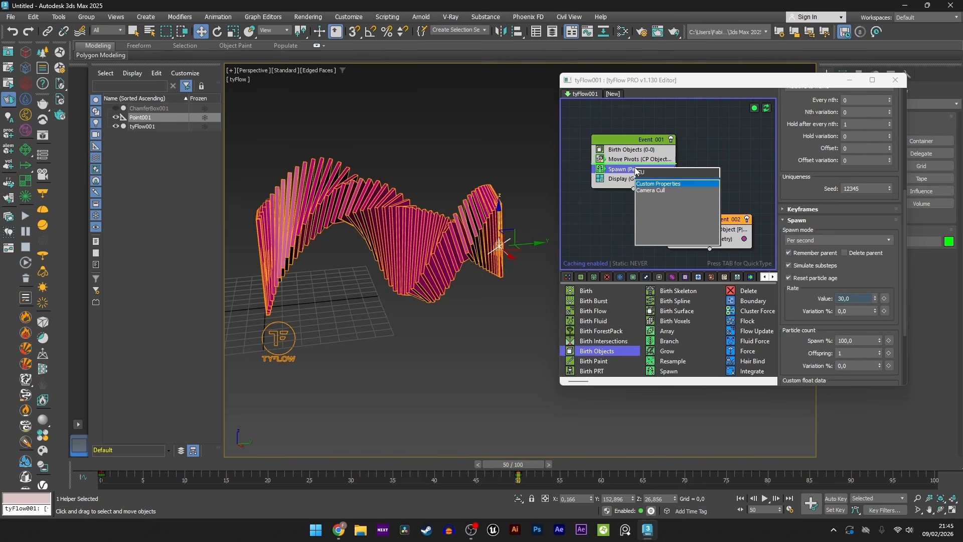
key("Return")
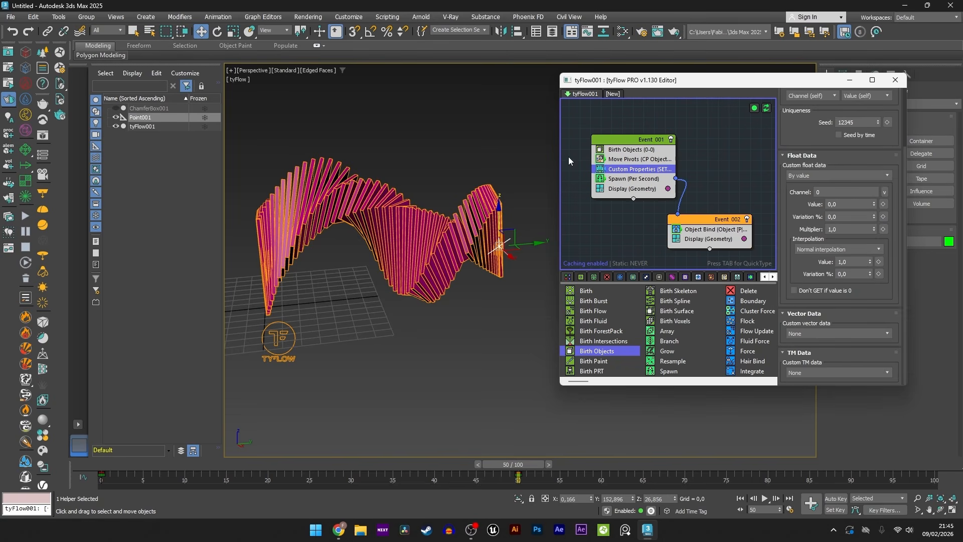
Step: Change the timing mode that controls when the Custom Properties operator takes effect
scroll(827, 271, "up", 3)
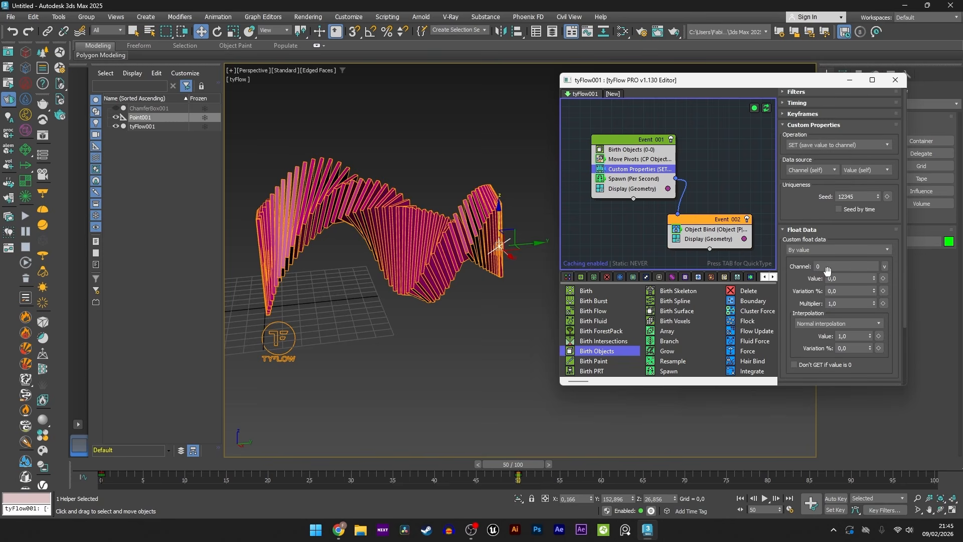
left_click(797, 104)
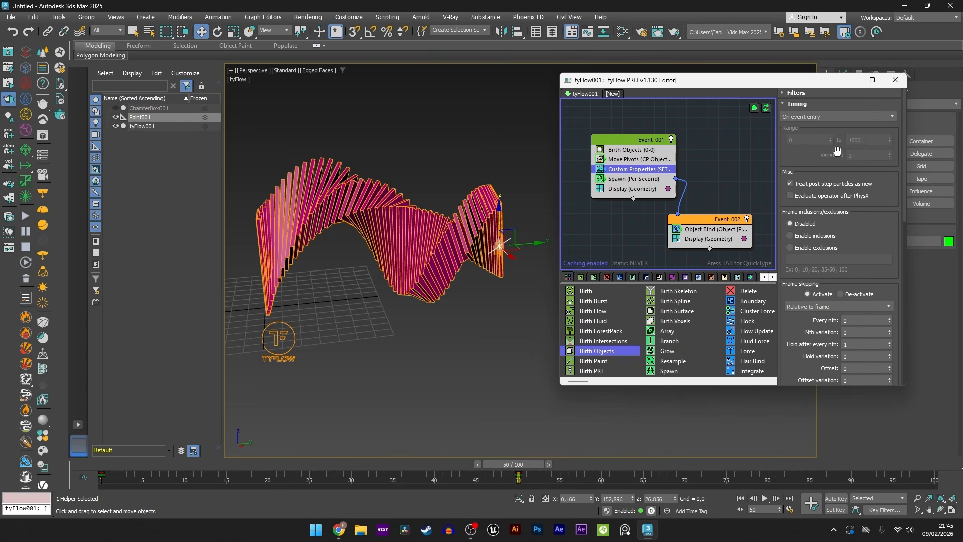
left_click(822, 116)
left_click(807, 145)
scroll(850, 191, "down", 10)
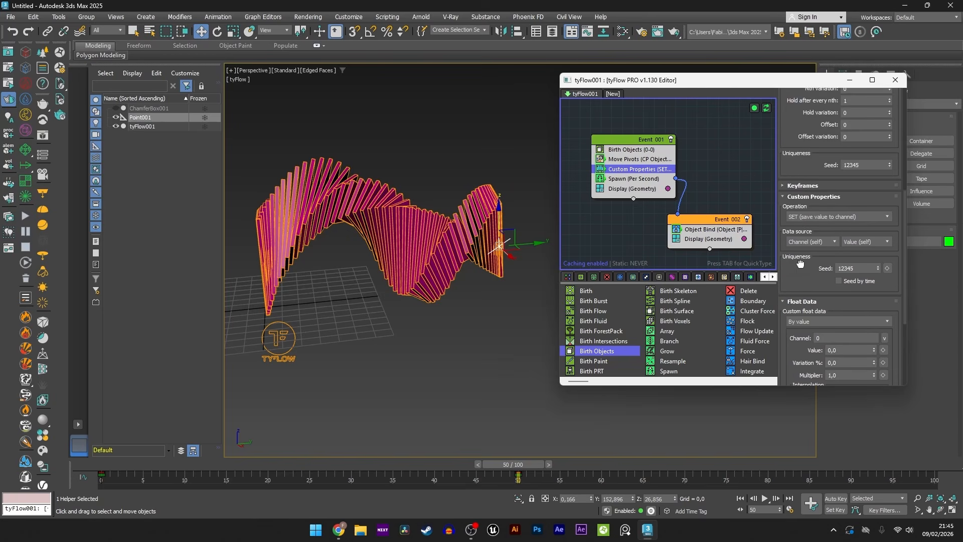
Step: Review the operator's custom float data sources without choosing one, and disable the Custom Properties operator
scroll(802, 215, "down", 2)
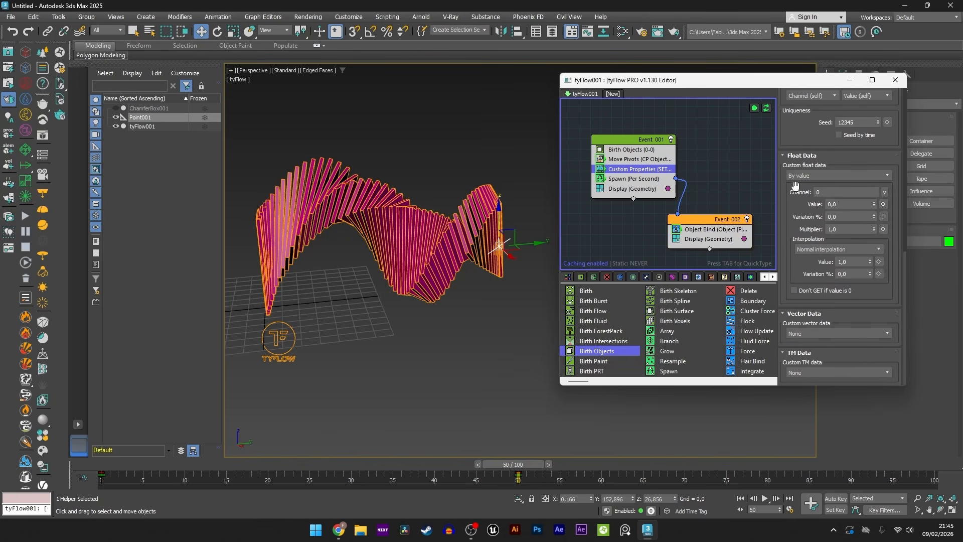
left_click(796, 177)
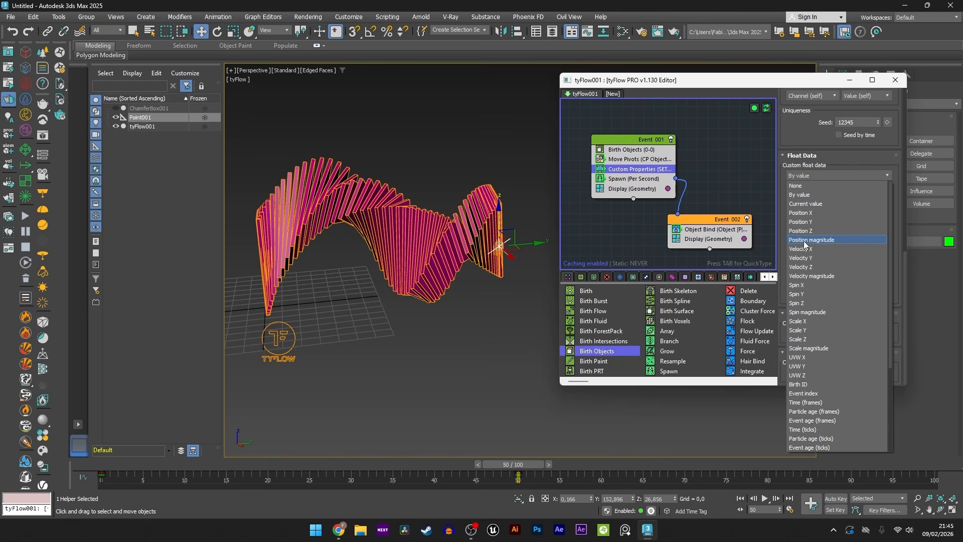
left_click(374, 204)
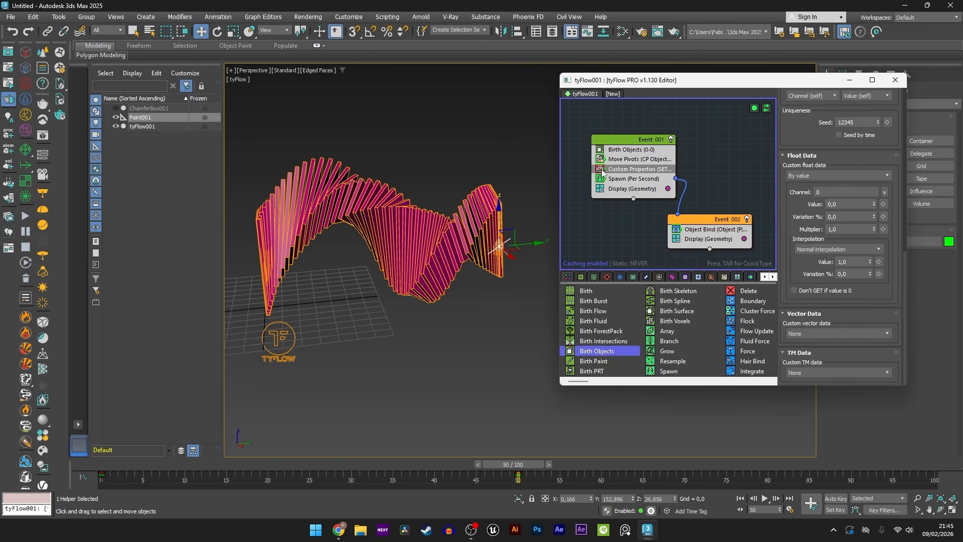
Step: Make V-Ray the current renderer and create a VRayMtl in the Slate Material Editor
left_click(624, 33)
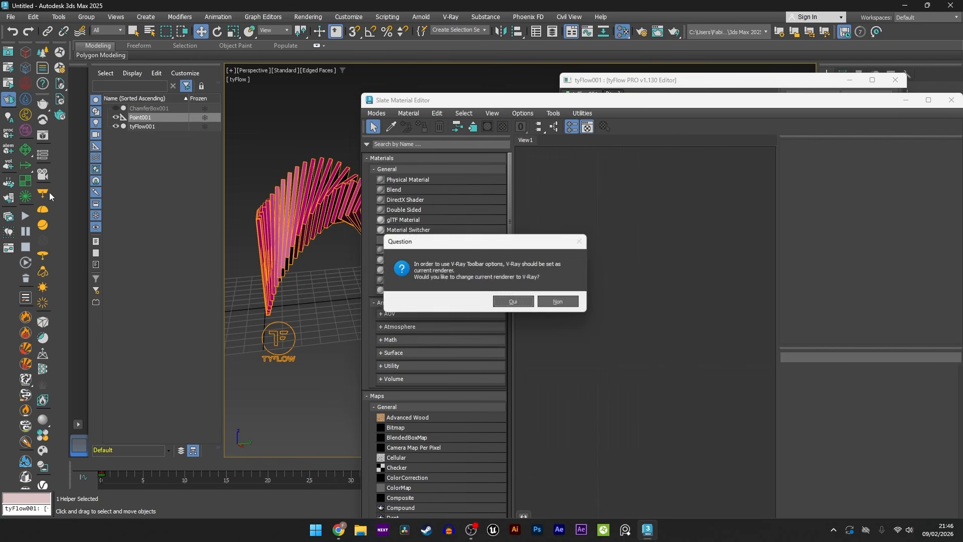
left_click(510, 301)
left_click_drag(611, 105, 488, 114)
right_click(471, 226)
mouse_move(495, 232)
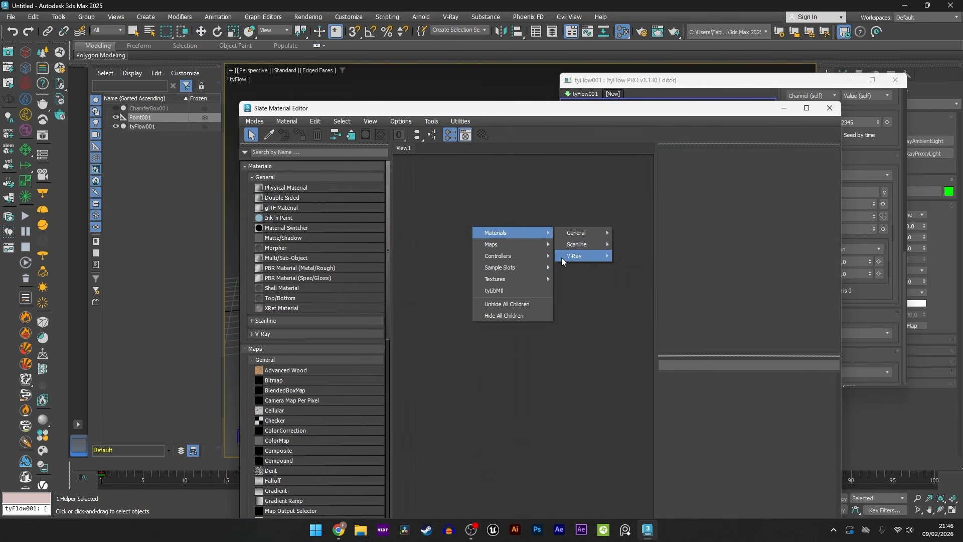
mouse_move(574, 257)
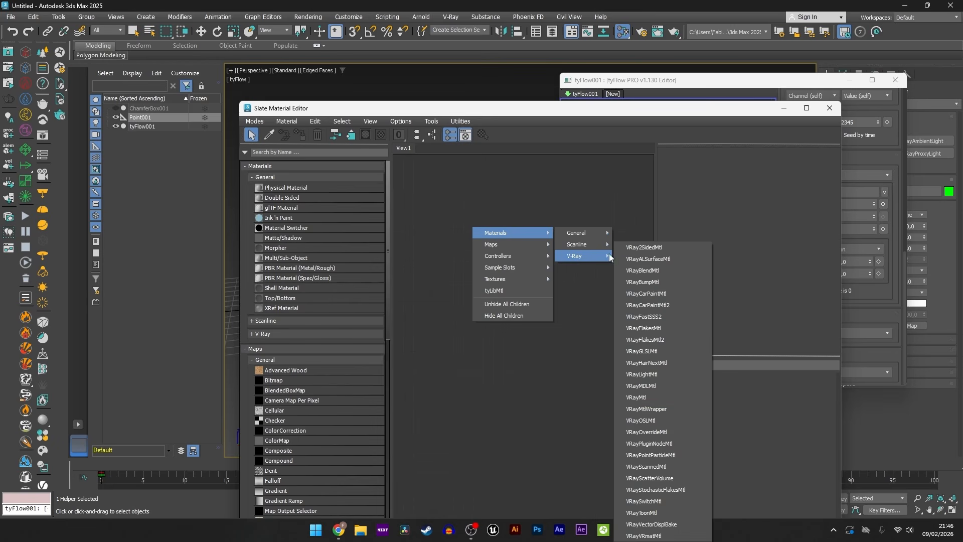
left_click(636, 399)
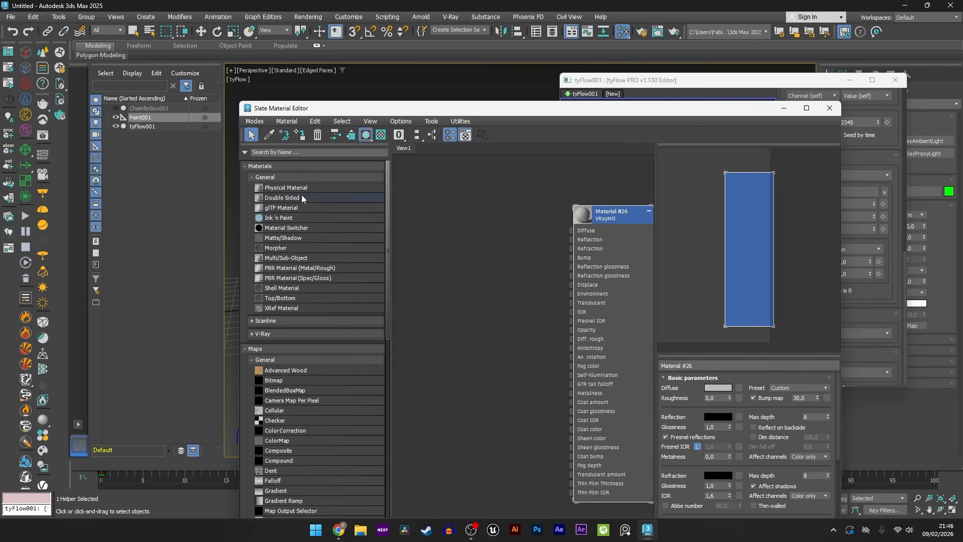
Step: Connect a Gradient Ramp map to the Diffuse input of the VRayMtl
left_click_drag(240, 200, 342, 207)
scroll(569, 275, "down", 2)
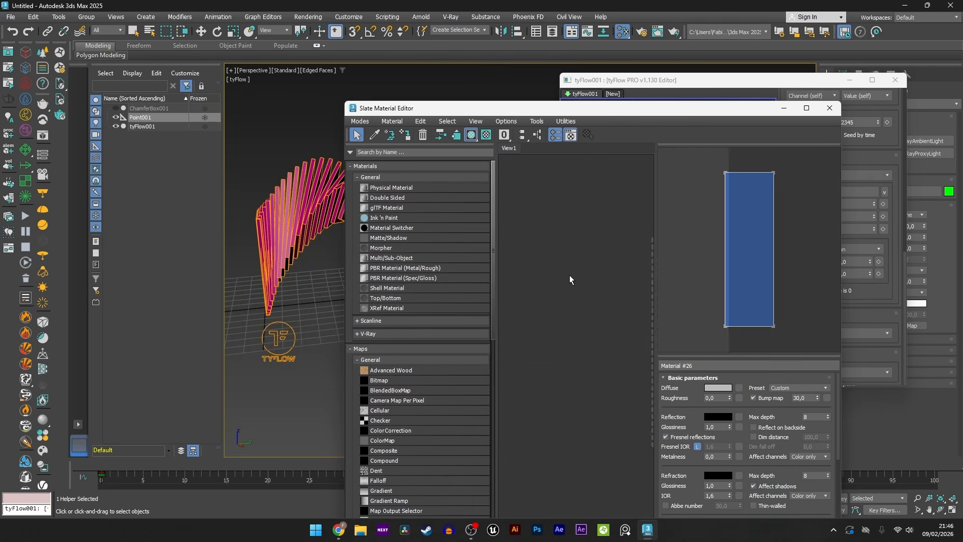
middle_click_drag(569, 275, 506, 245)
scroll(584, 233, "up", 3)
left_click_drag(586, 209, 537, 221)
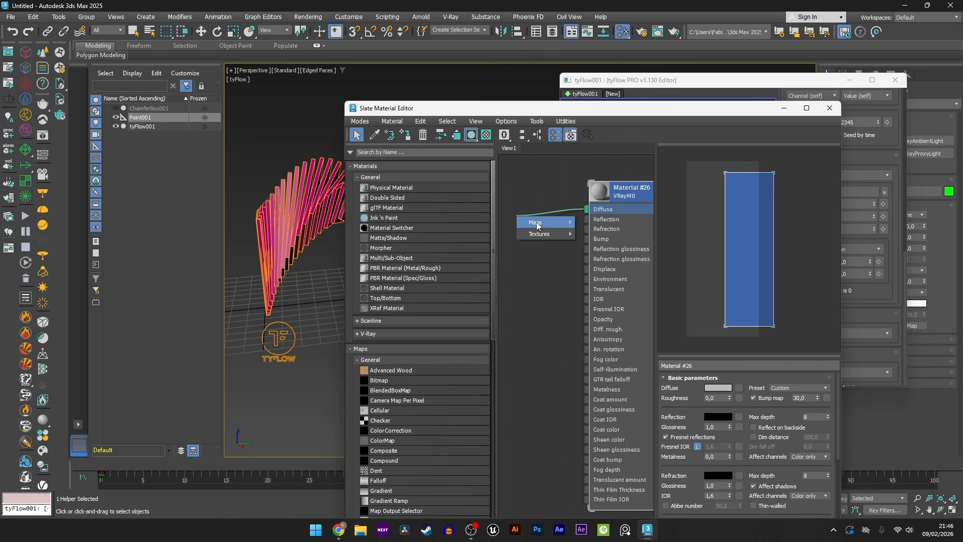
mouse_move(537, 222)
mouse_move(602, 222)
left_click(675, 179)
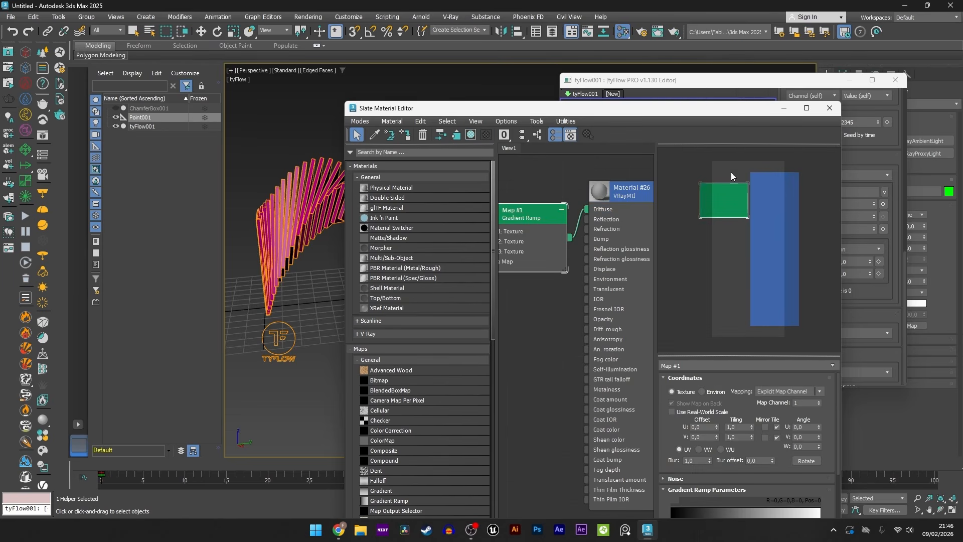
Step: Colour the gradient ramp's start flag red and its middle flag green
left_click_drag(694, 102, 689, 68)
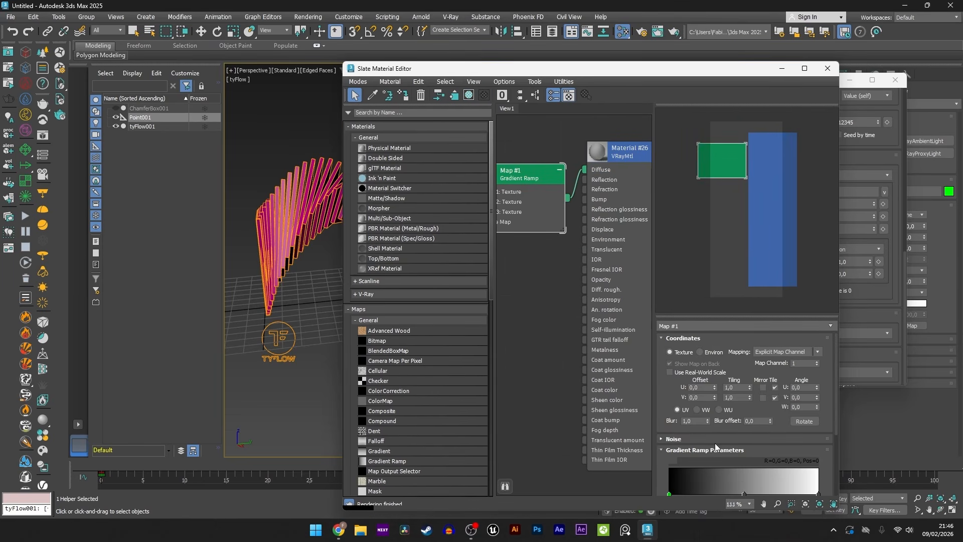
left_click_drag(713, 444, 701, 335)
double_click(669, 388)
left_click(411, 323)
left_click(602, 365)
double_click(744, 388)
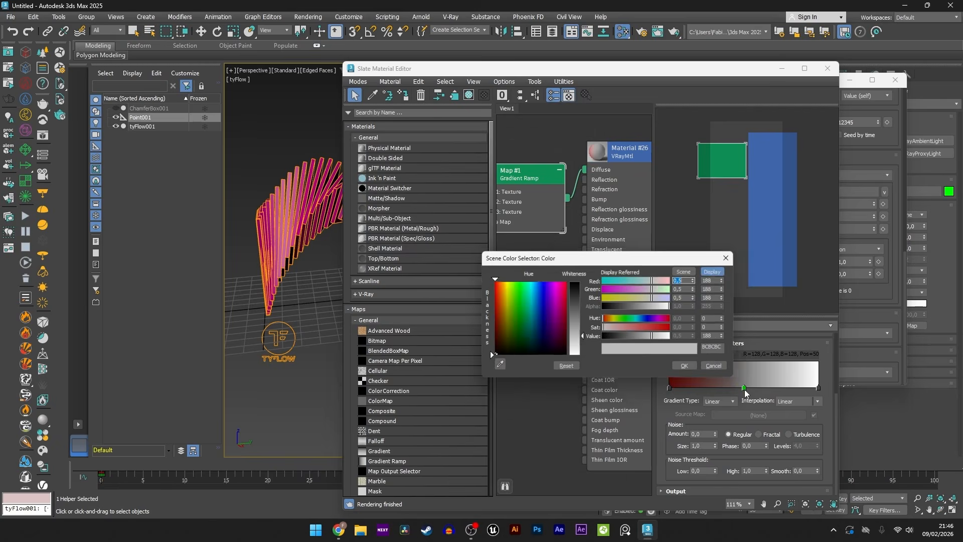
left_click(524, 321)
left_click(684, 365)
Step: Make the ramp's end flag yellow and add colour flags at about 25 and 77
left_click(817, 388)
double_click(818, 389)
left_click(762, 365)
double_click(706, 386)
left_click(650, 366)
double_click(784, 386)
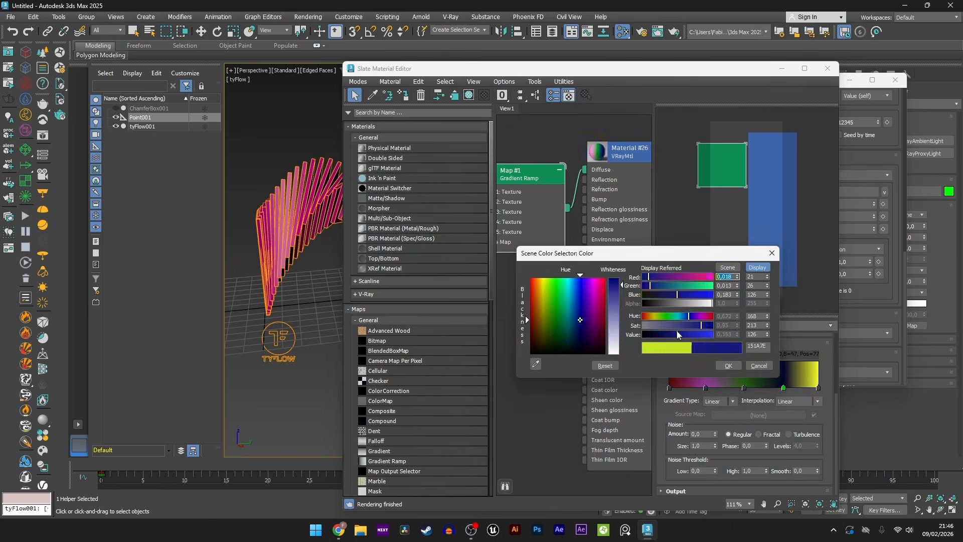
left_click(728, 366)
Step: Adjust the ramp's middle flag to a bright green and recolour the start flag dark purple
double_click(744, 387)
left_click_drag(603, 276, 642, 276)
left_click(688, 365)
double_click(668, 388)
left_click(477, 309)
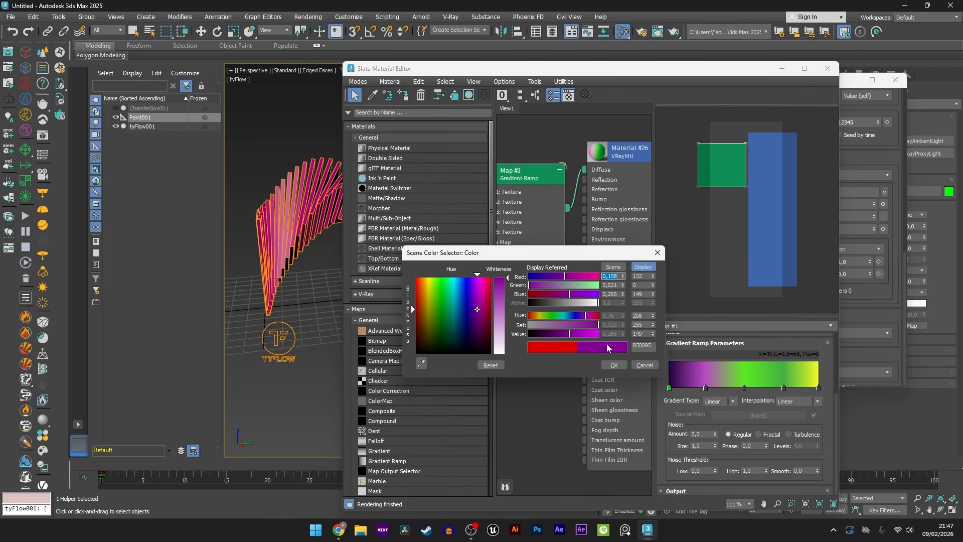
left_click(616, 366)
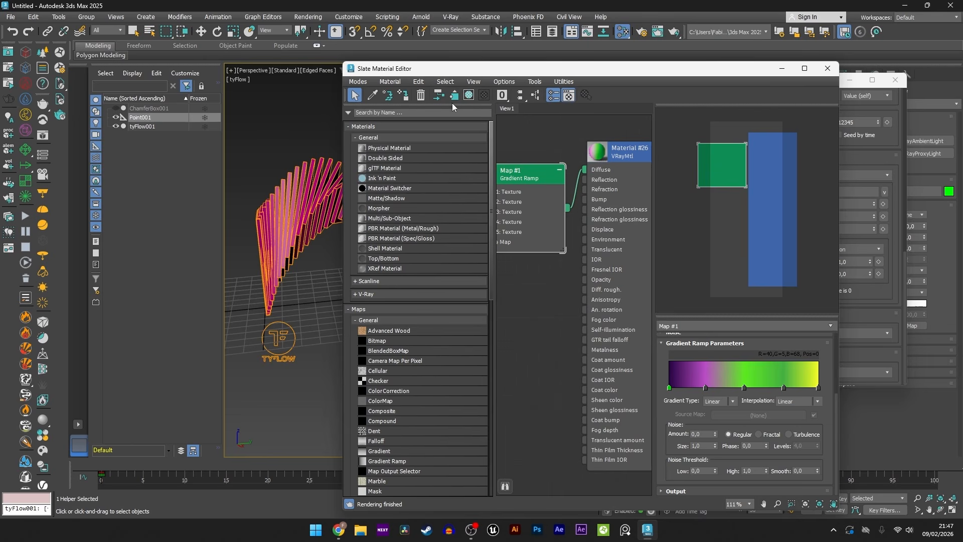
Step: Assign the gradient VRayMtl to the tyFlow001 object and check the gradient on the clones from several angles
double_click(622, 159)
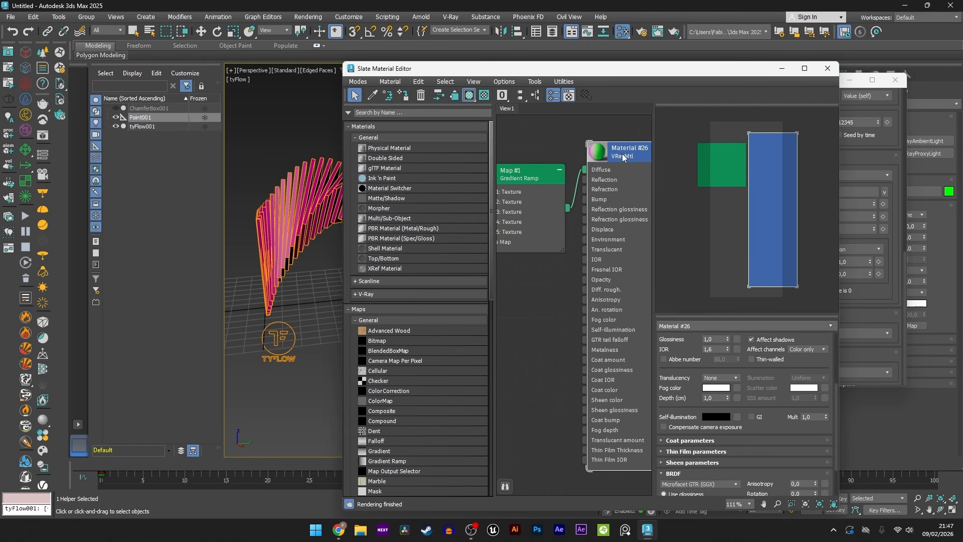
left_click(155, 146)
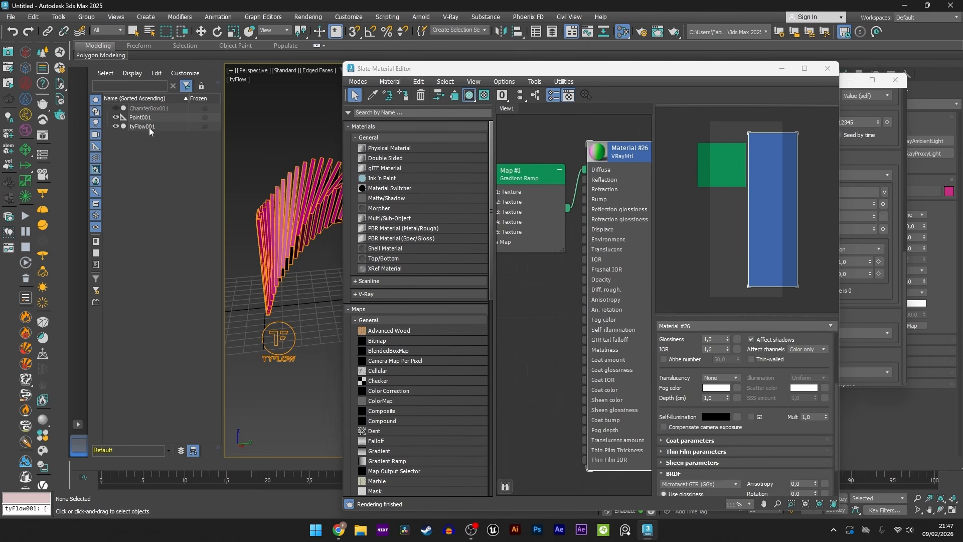
left_click(142, 127)
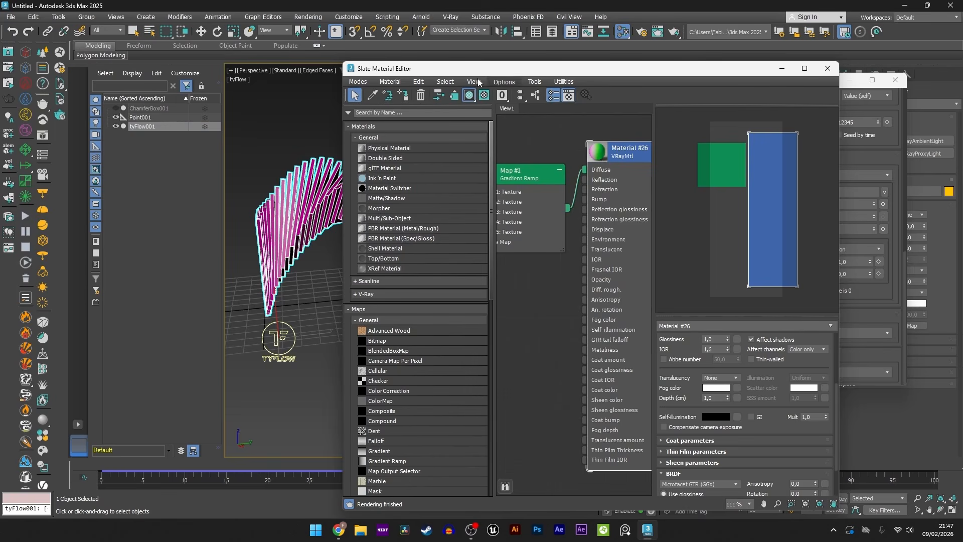
left_click(403, 95)
left_click_drag(444, 71, 582, 174)
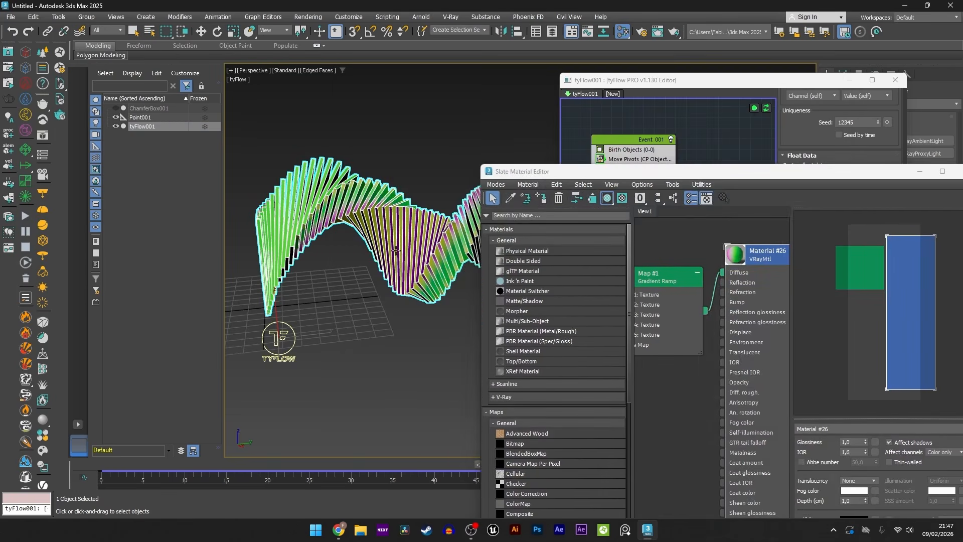
middle_click_drag(241, 228, 302, 225, "alt")
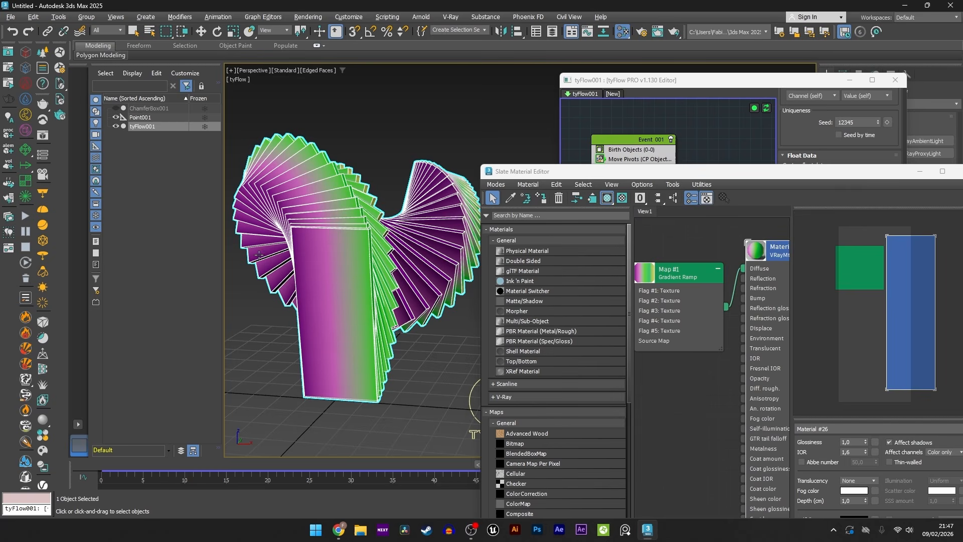
middle_click_drag(714, 278, 727, 279)
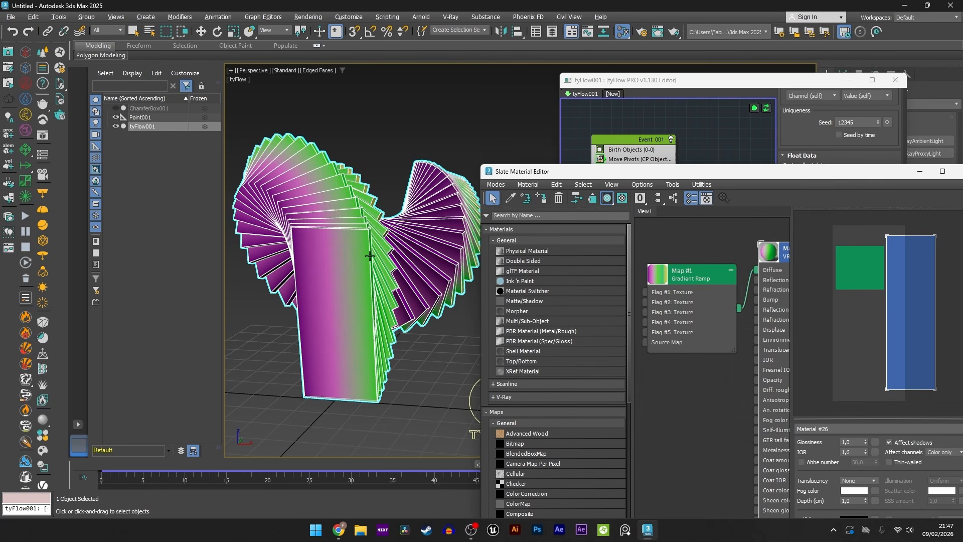
middle_click_drag(369, 236, 246, 266, "alt")
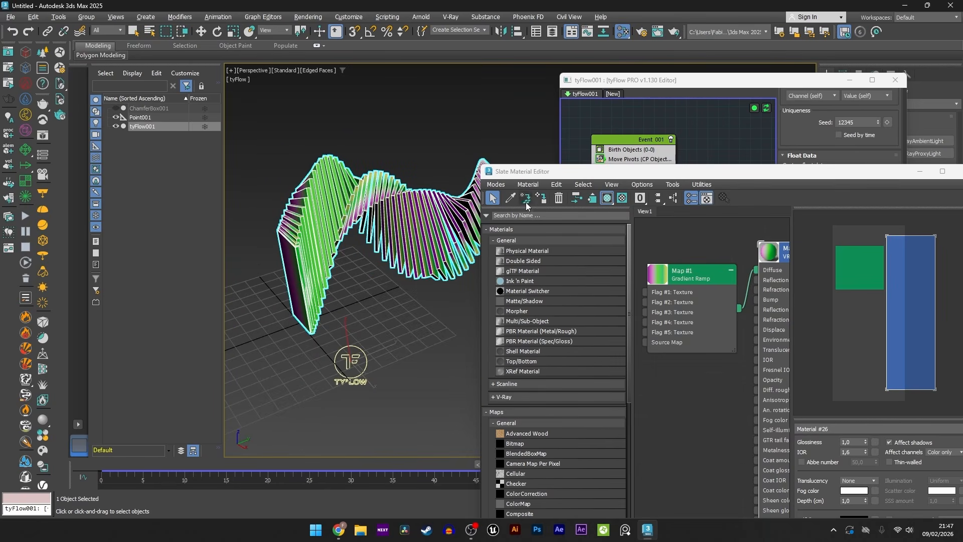
middle_click_drag(451, 236, 383, 235, "alt")
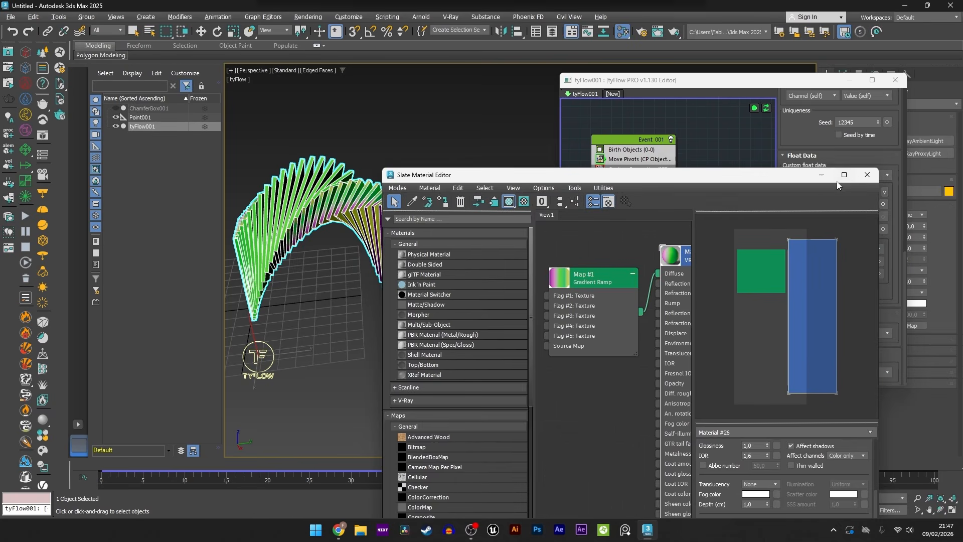
Step: Set the custom float data of Event 001's Custom Properties operator to Position magnitude
left_click(919, 171)
left_click(626, 179)
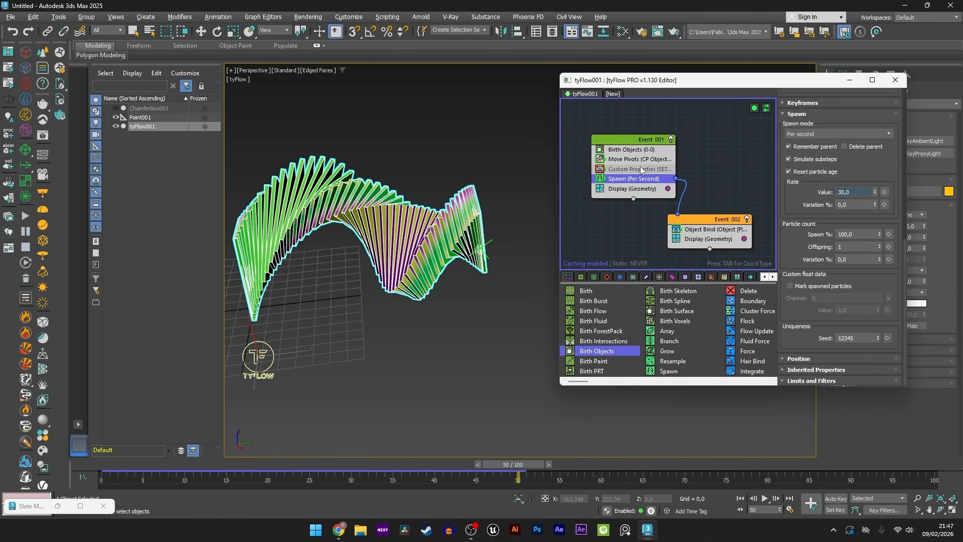
left_click(634, 169)
scroll(791, 273, "up", 3)
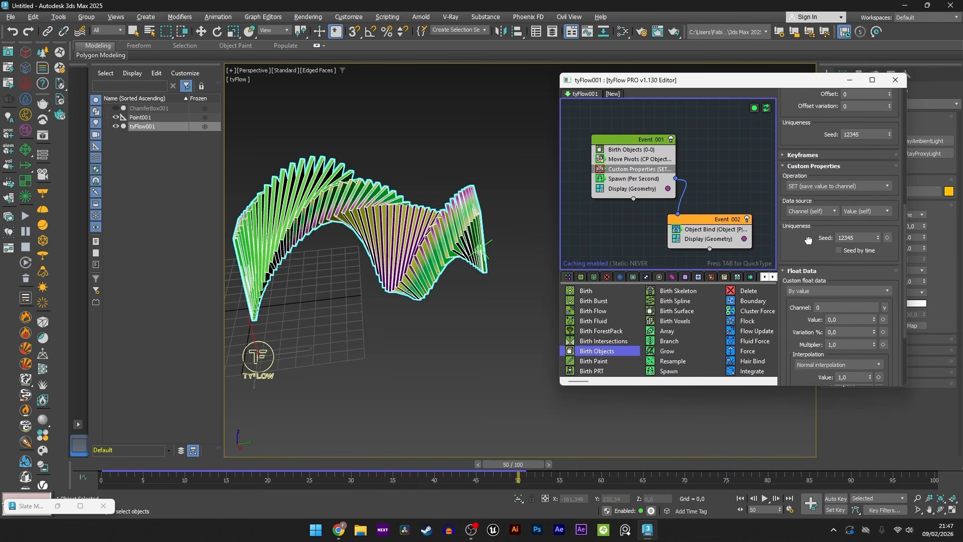
scroll(820, 272, "down", 3)
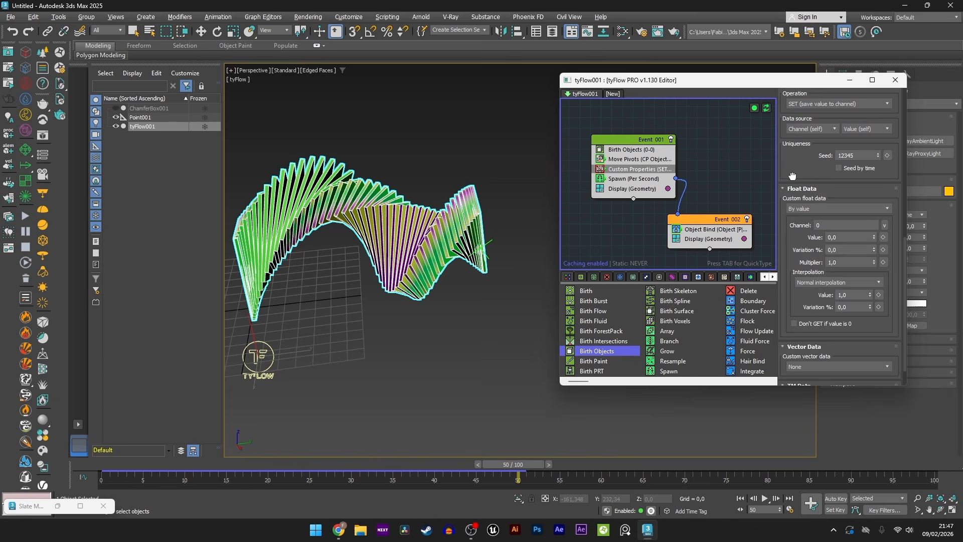
left_click(797, 204)
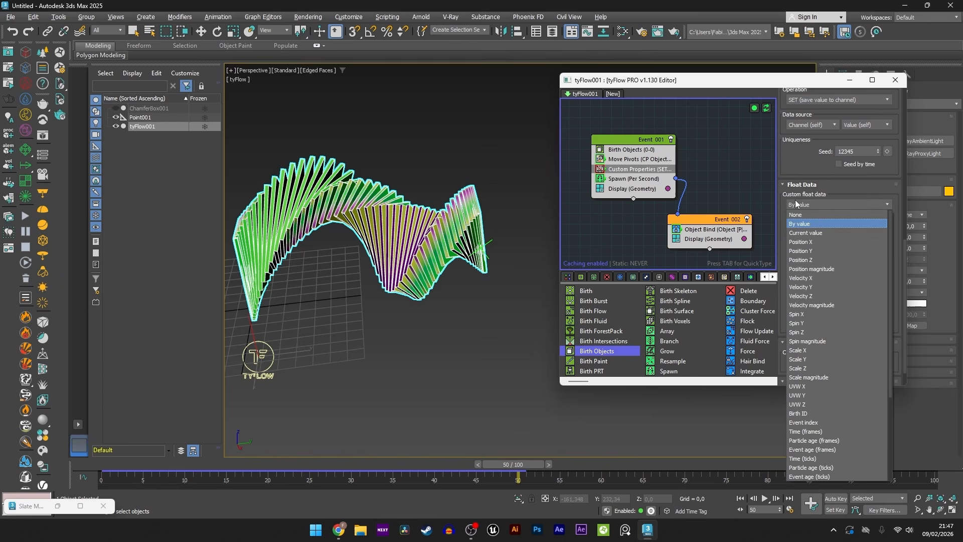
left_click(817, 269)
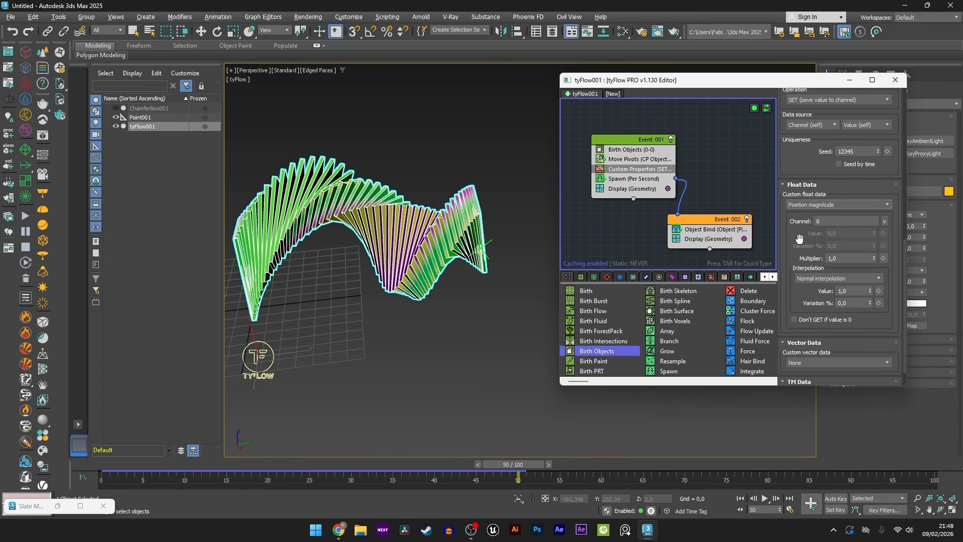
Step: Name the float data channel Position and re-enable the Custom Properties operator in Event 001
scroll(799, 235, "down", 1)
left_click(794, 220)
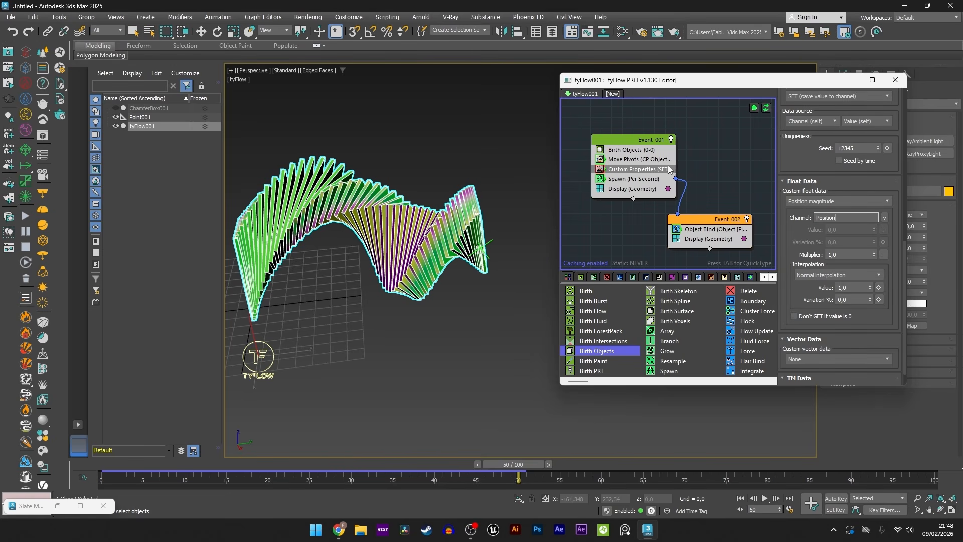
mouse_move(807, 287)
left_mouse_down()
mouse_move(822, 185)
mouse_move(800, 285)
left_mouse_up()
middle_click_drag(707, 204, 683, 194)
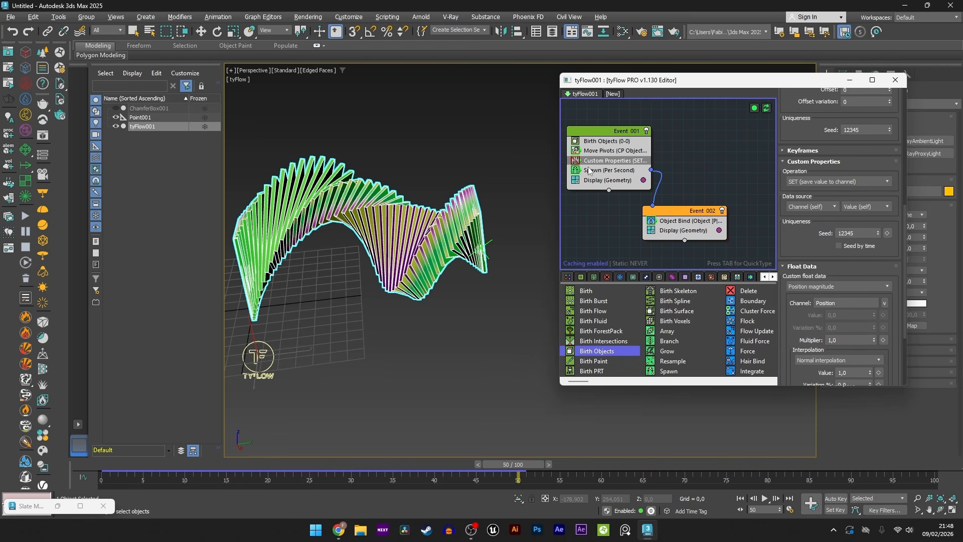
left_click(576, 163)
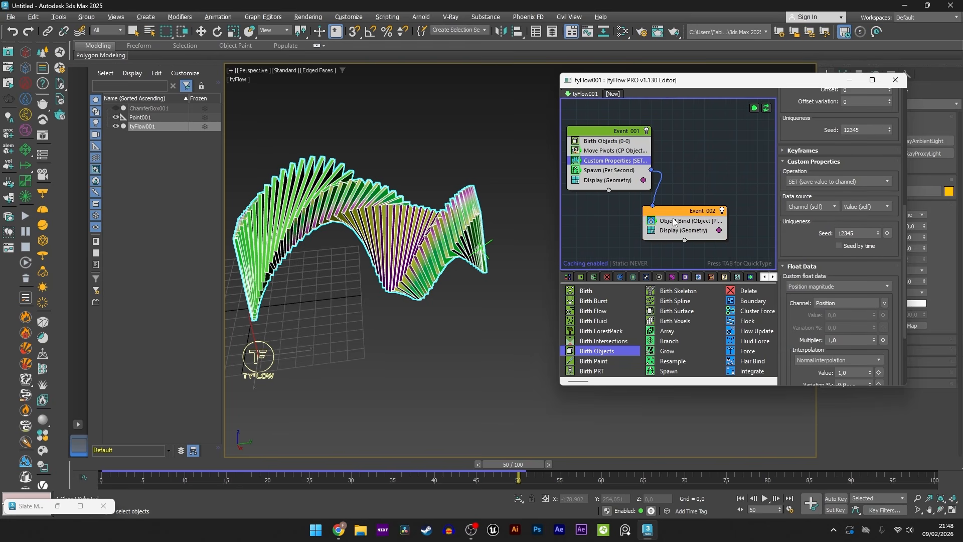
Step: Add a Mapping operator to Event 002 between the Object Bind and Display operators
left_click(667, 221)
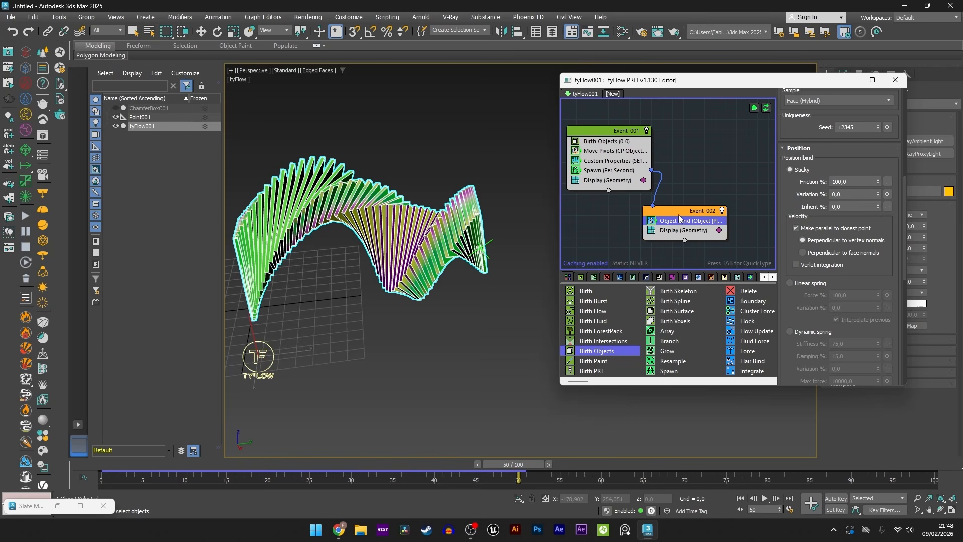
key("Tab")
type("map")
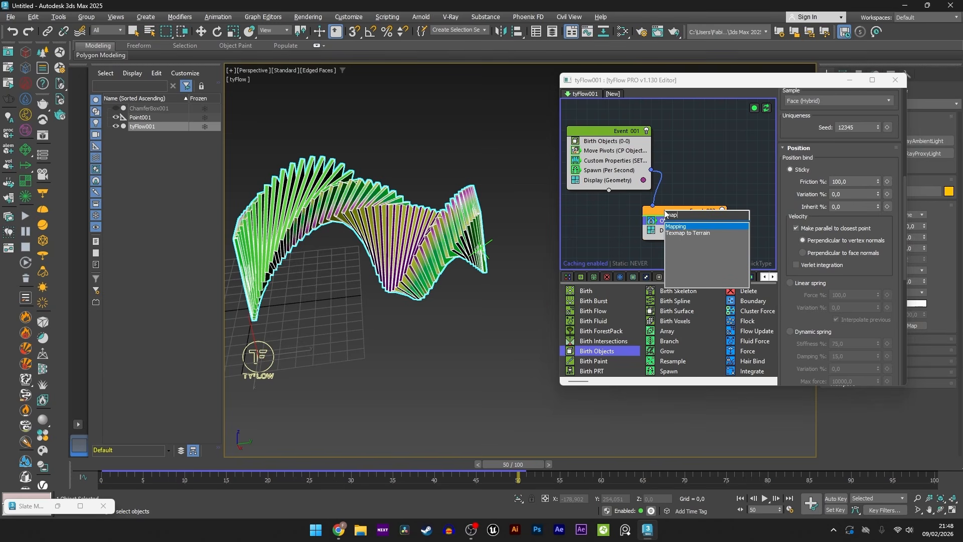
key("Return")
left_click_drag(679, 221, 681, 234)
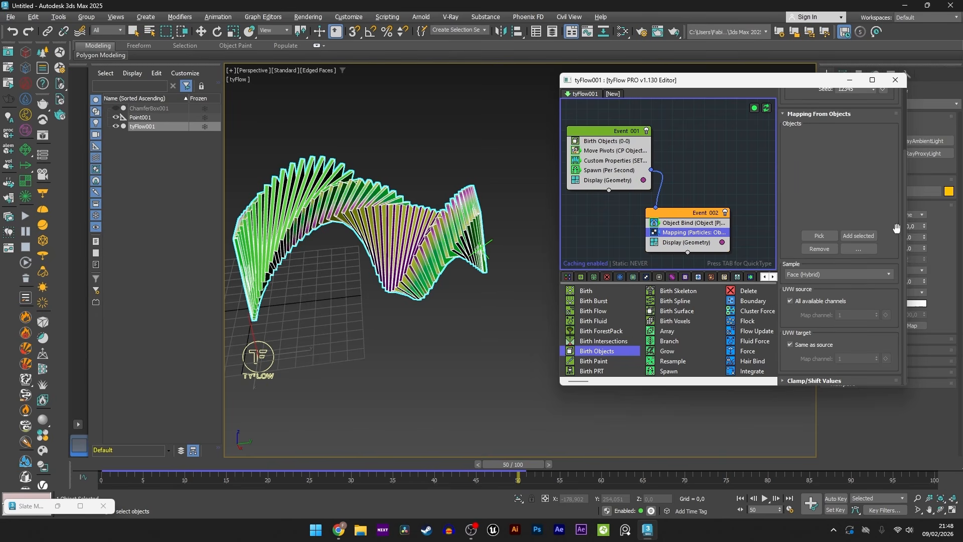
Step: Set the Mapping operator's mode to Mapping from custom float
scroll(901, 145, "up", 3)
scroll(783, 107, "up", 8)
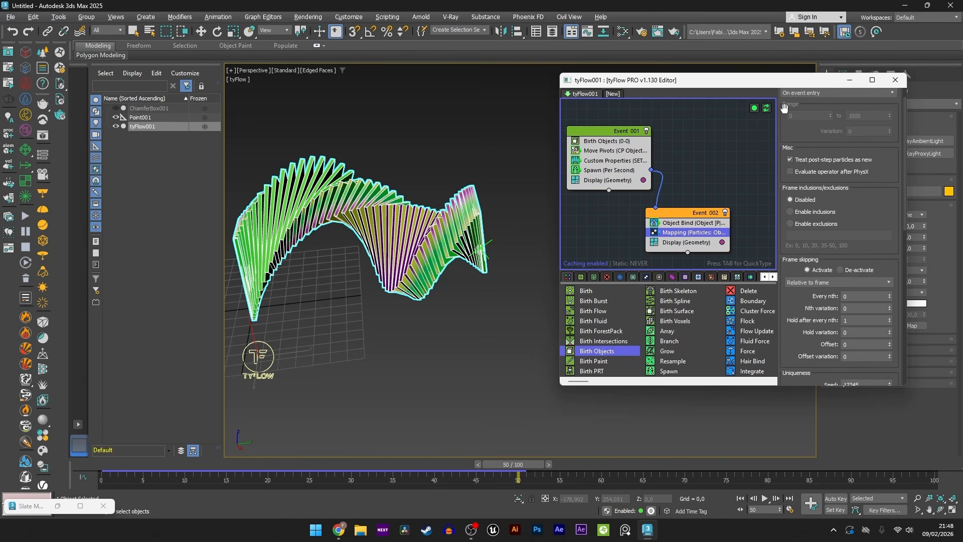
scroll(786, 115, "up", 2)
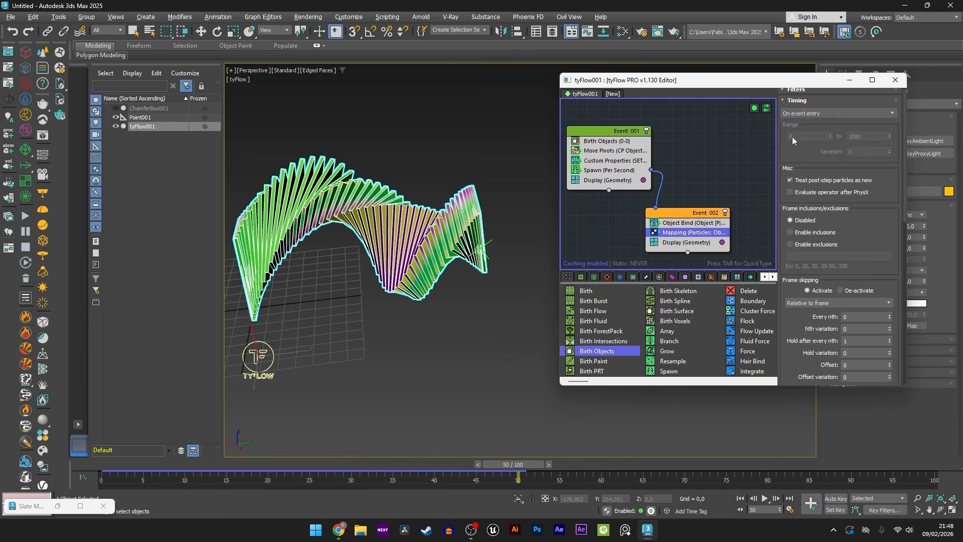
scroll(792, 136, "down", 3)
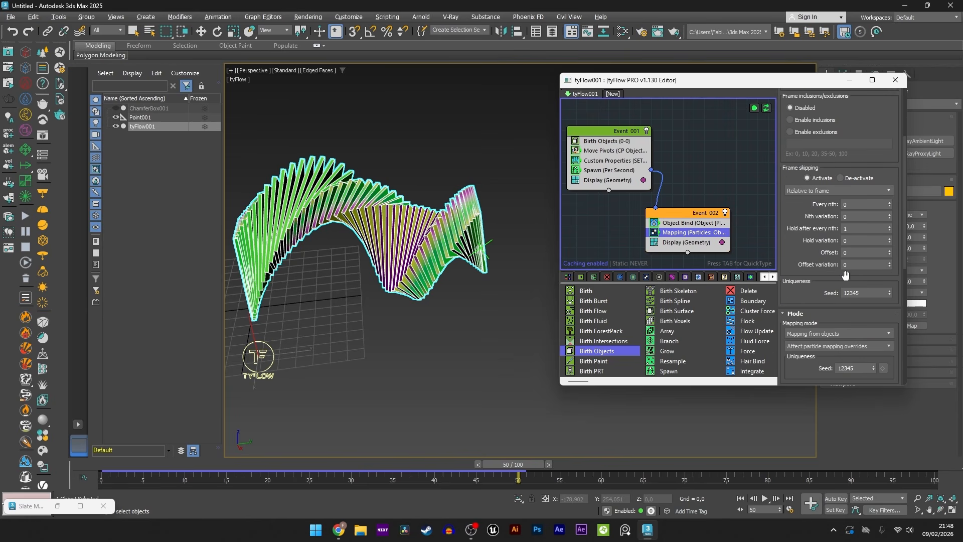
scroll(845, 275, "down", 5)
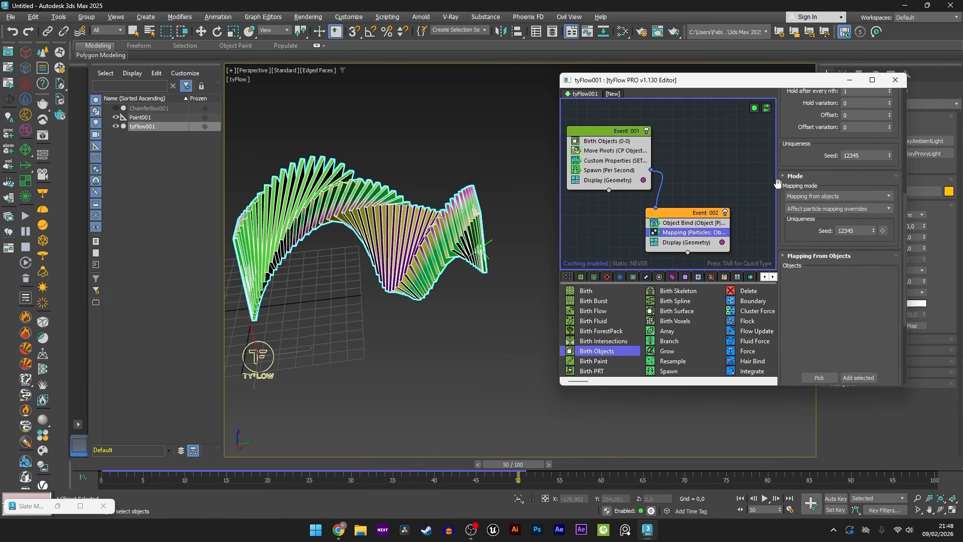
scroll(816, 191, "down", 1)
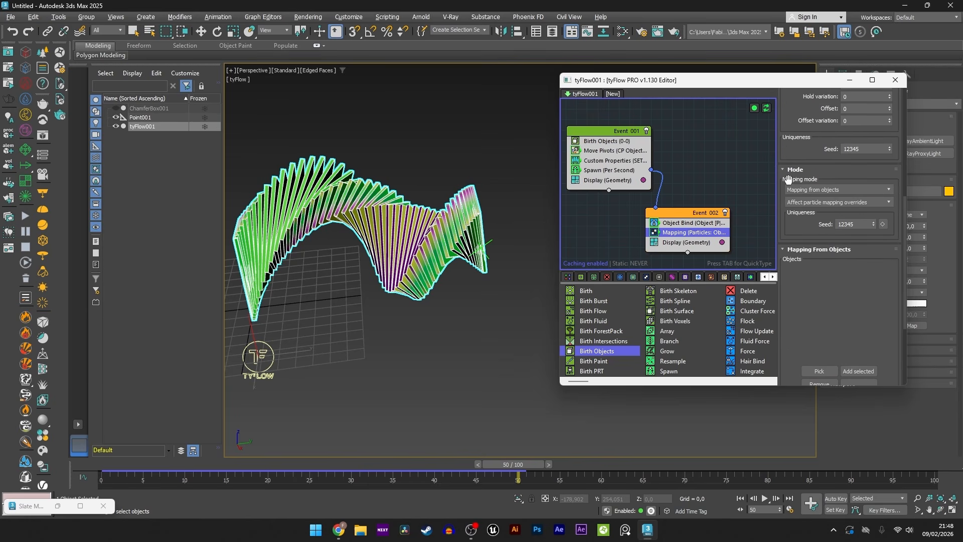
left_click(809, 191)
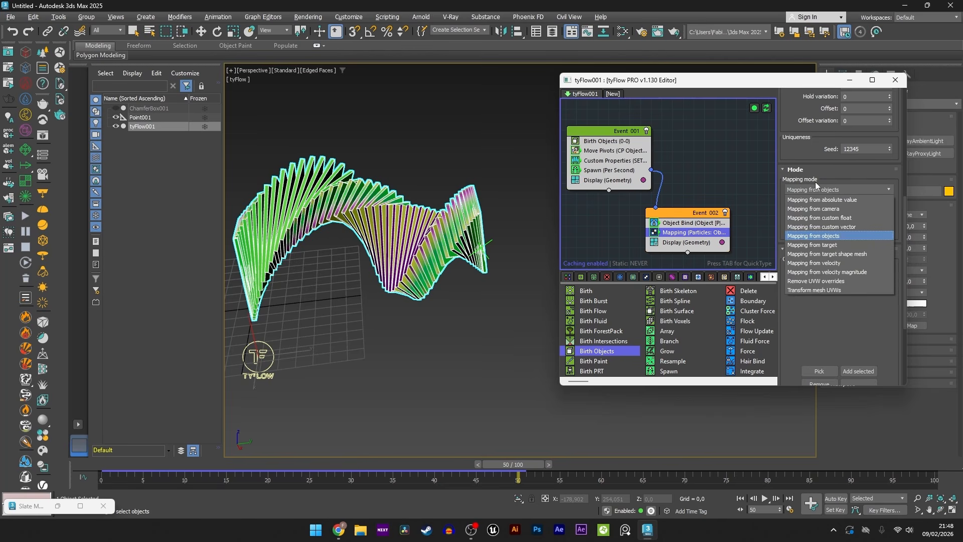
left_click(822, 219)
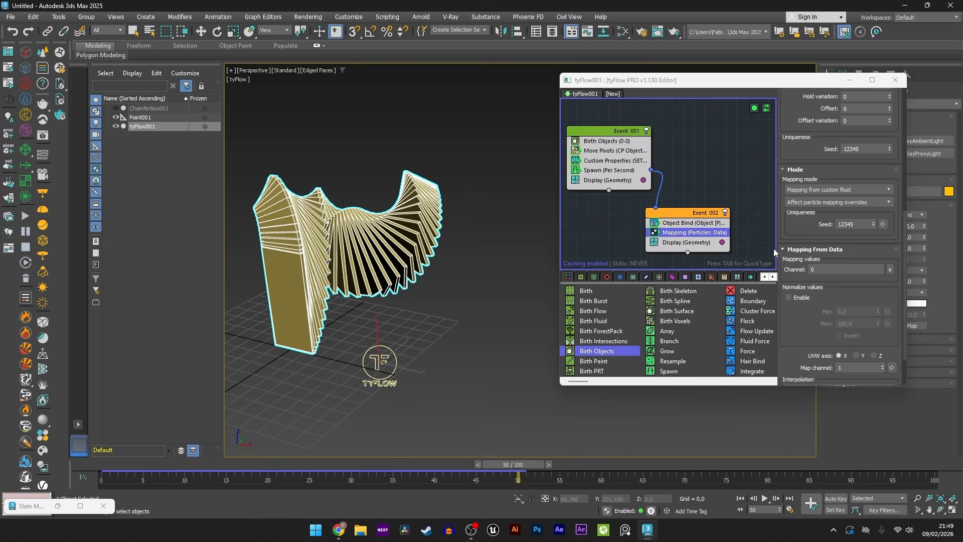
Step: Set the mapping values channel to Position and scrub the timeline to frame 58 to check the clone colours
left_click(889, 269)
left_click(924, 290)
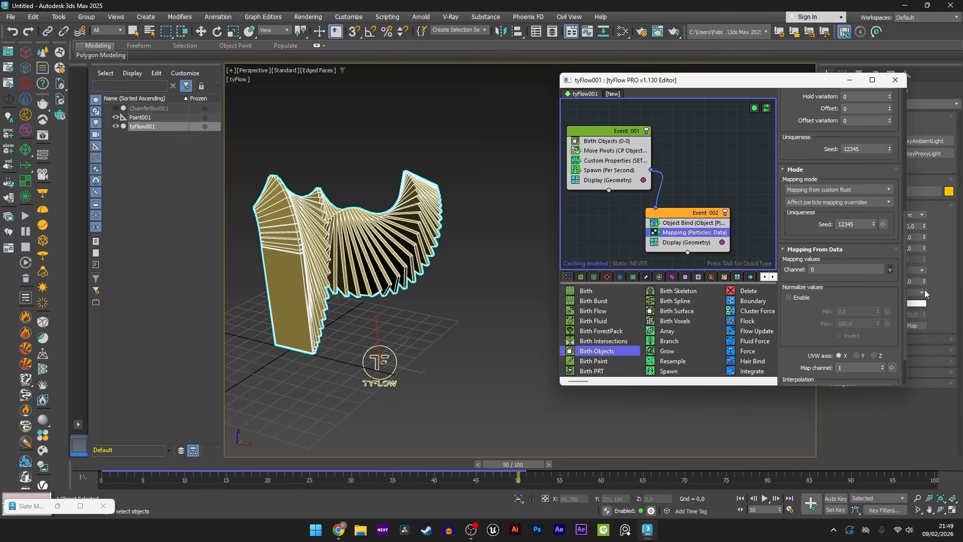
middle_click_drag(455, 255, 437, 247, "alt")
left_click_drag(107, 465, 584, 471)
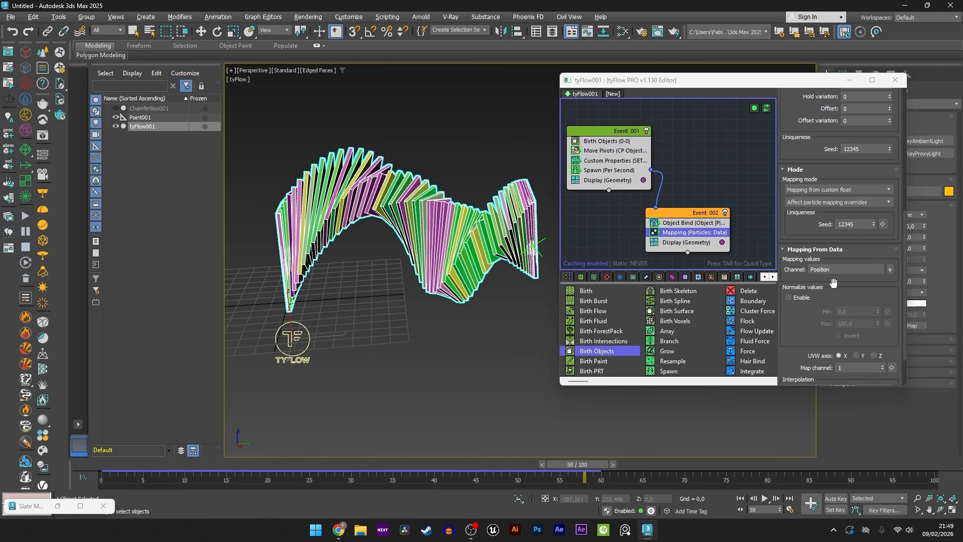
Step: Enable Normalize values for the mapping data and turn off edged faces in the perspective viewport
scroll(822, 295, "down", 3)
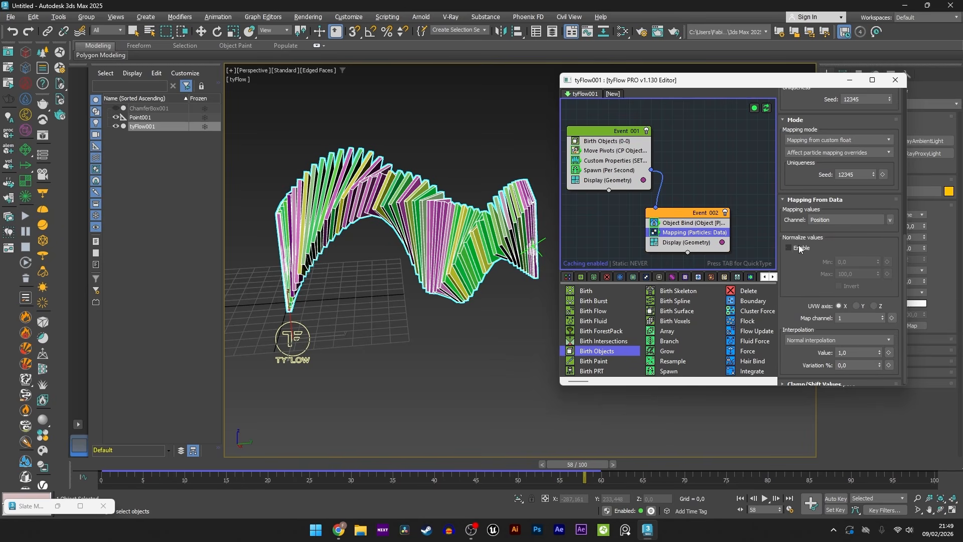
left_click(799, 249)
left_click(477, 324)
mouse_move(466, 288)
middle_mouse_down("alt")
mouse_move(477, 324)
mouse_move(446, 316)
mouse_move(476, 294)
mouse_move(391, 296)
mouse_move(397, 304)
mouse_move(384, 295)
middle_mouse_up("alt")
key("F4")
scroll(476, 293, "down", 3)
scroll(383, 296, "up", 3)
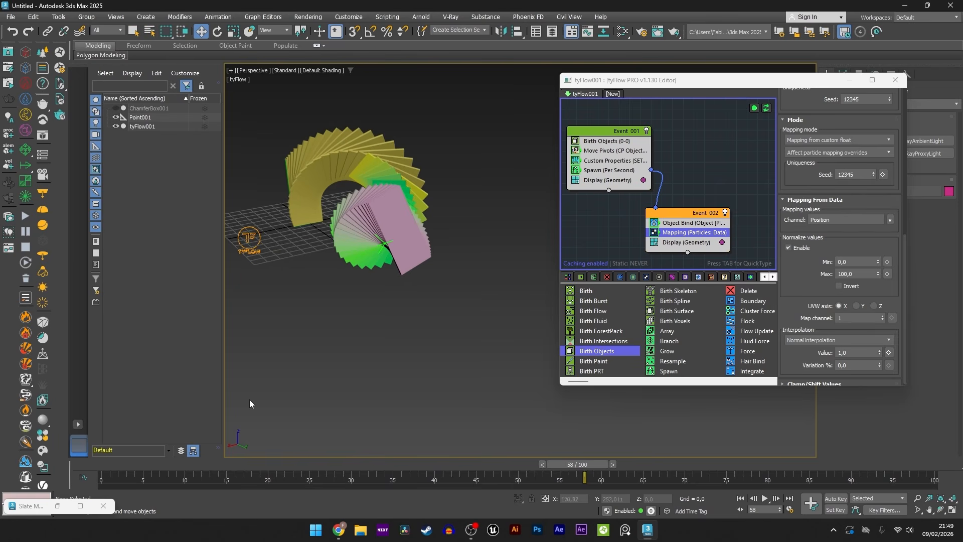
Step: Scrub the timeline to frame 56 and set the normalize range to Min 16,504 and Max 157,5
left_click_drag(104, 464, 558, 471)
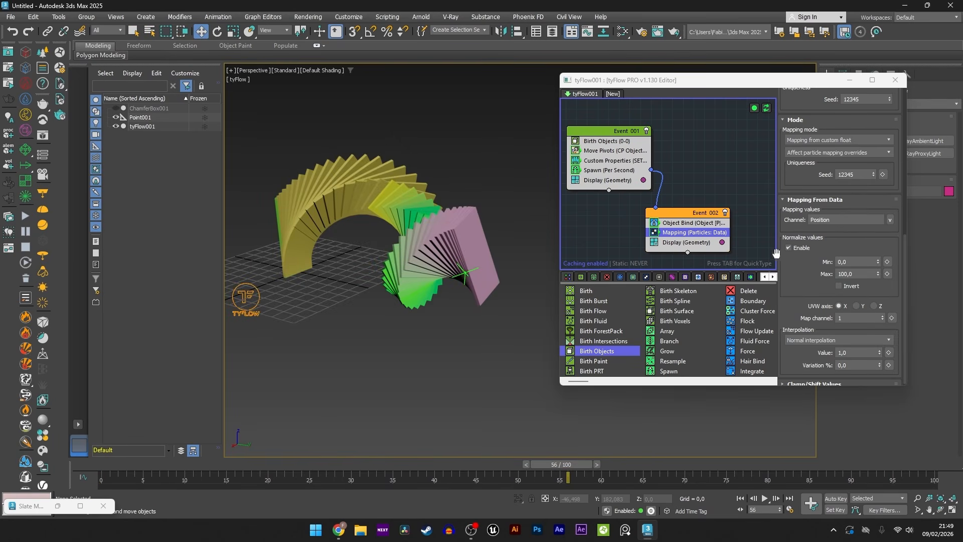
left_click_drag(879, 262, 853, 158)
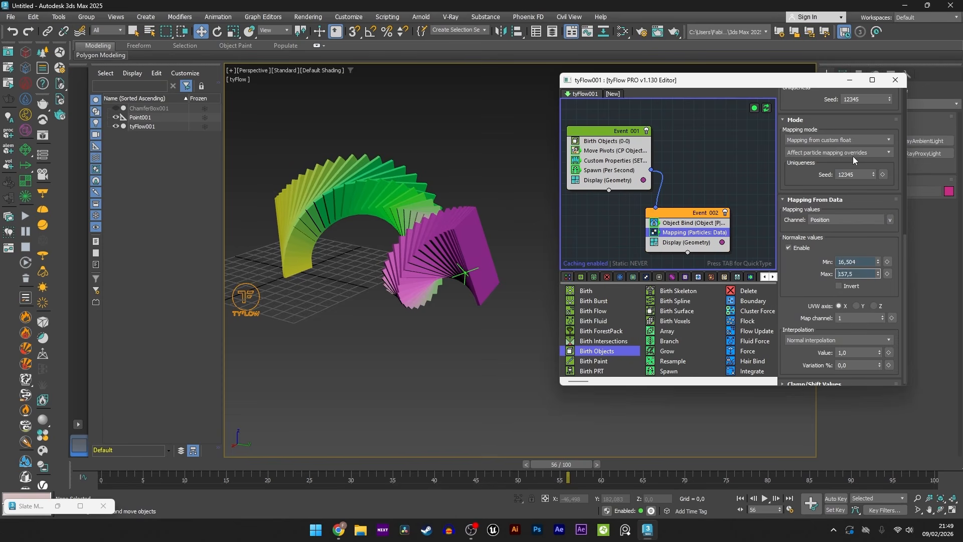
middle_click_drag(442, 209, 407, 216, "alt")
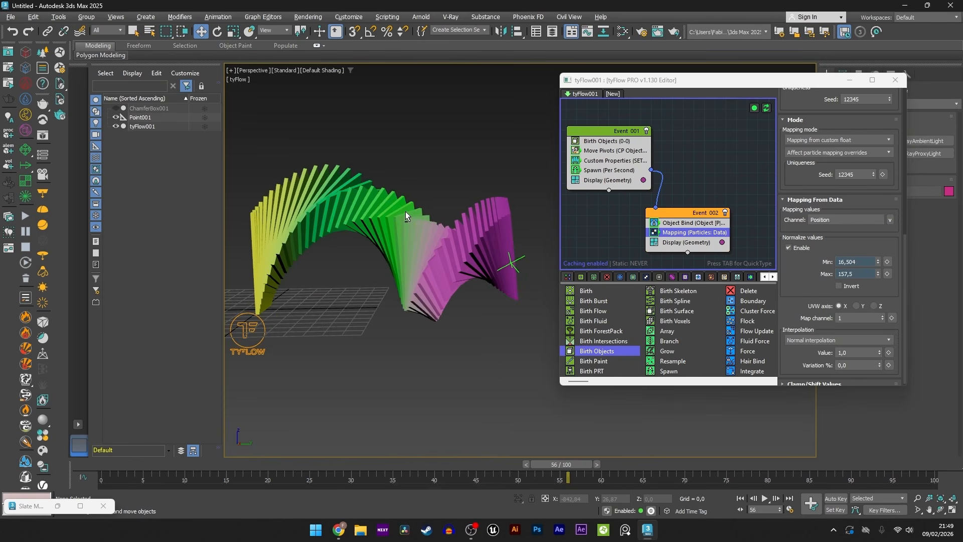
Step: Open the Gradient Ramp's parameters in the Slate Material Editor and raise the point helper to about Z 38
left_click(622, 32)
double_click(560, 277)
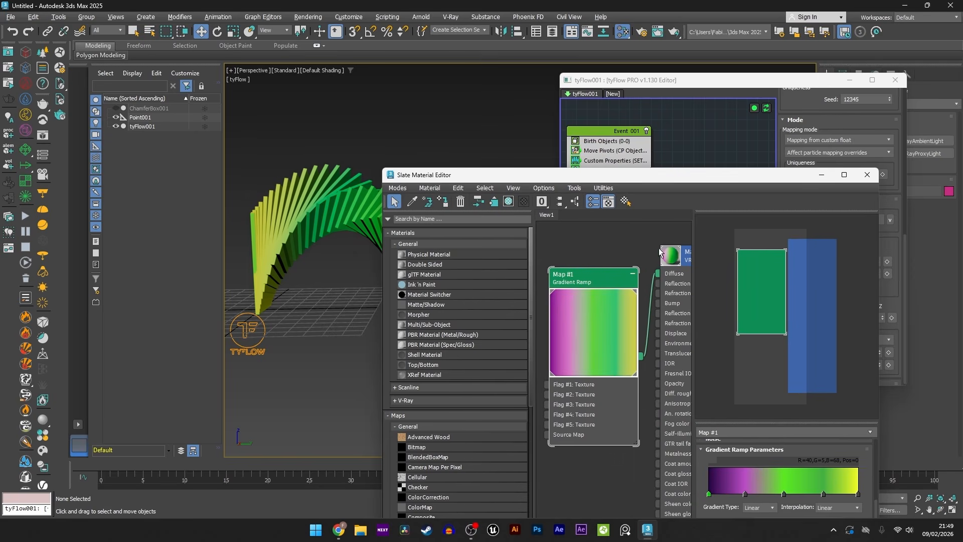
left_click_drag(651, 177, 708, 114)
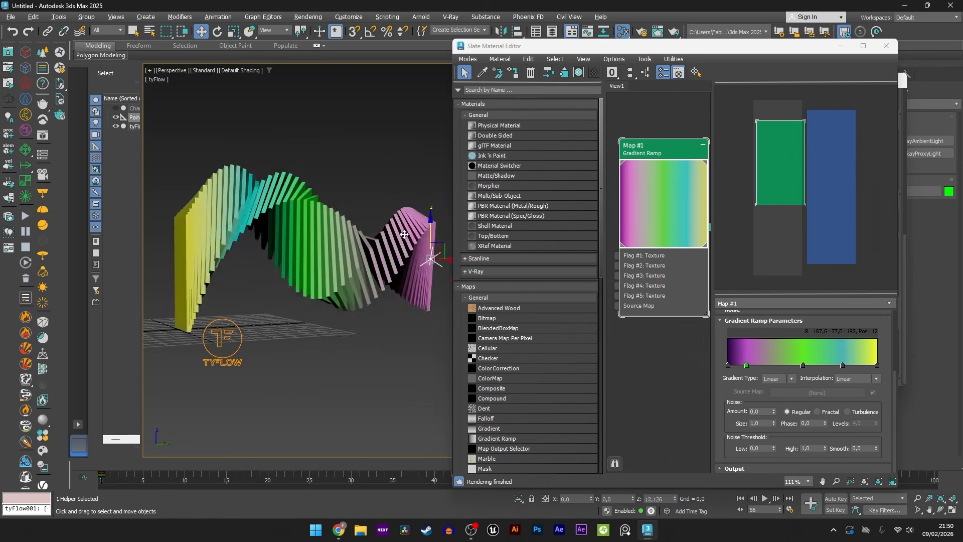
mouse_move(404, 234)
left_mouse_down()
mouse_move(413, 202)
mouse_move(410, 249)
mouse_move(407, 223)
left_mouse_up()
middle_click_drag(375, 222, 438, 296, "alt")
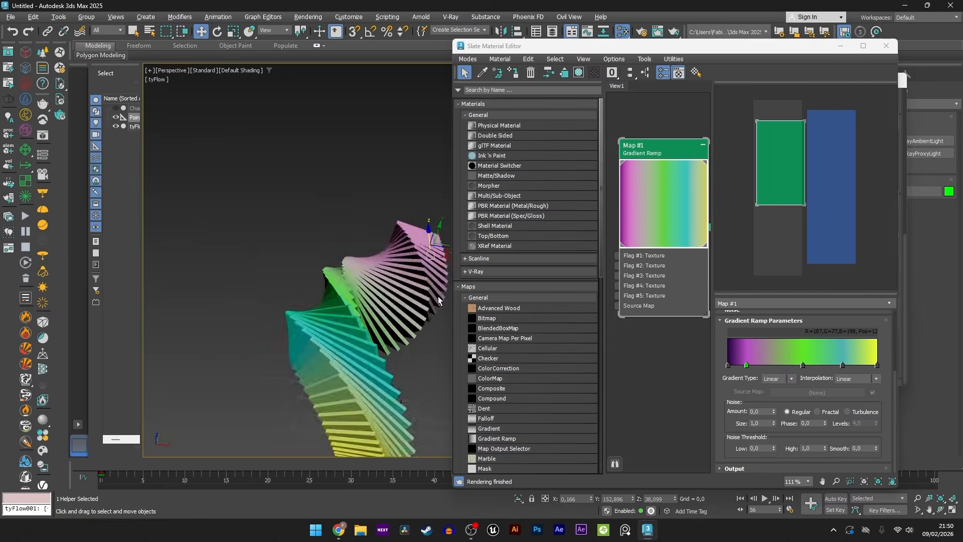
Step: Recolour the gradient ramp's middle flag yellow and the flag at position 12 orange
left_click(744, 345)
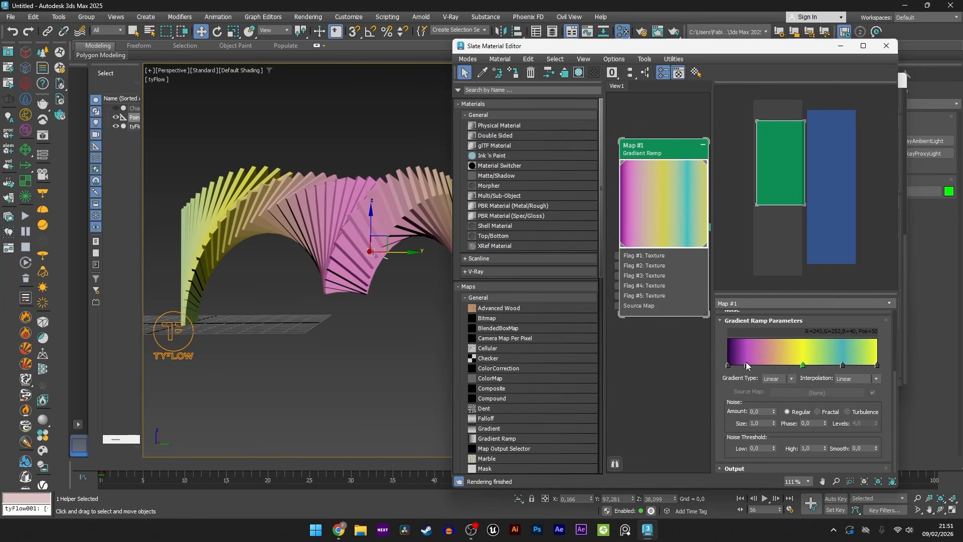
double_click(744, 365)
left_click_drag(652, 308, 665, 327)
left_click(688, 345)
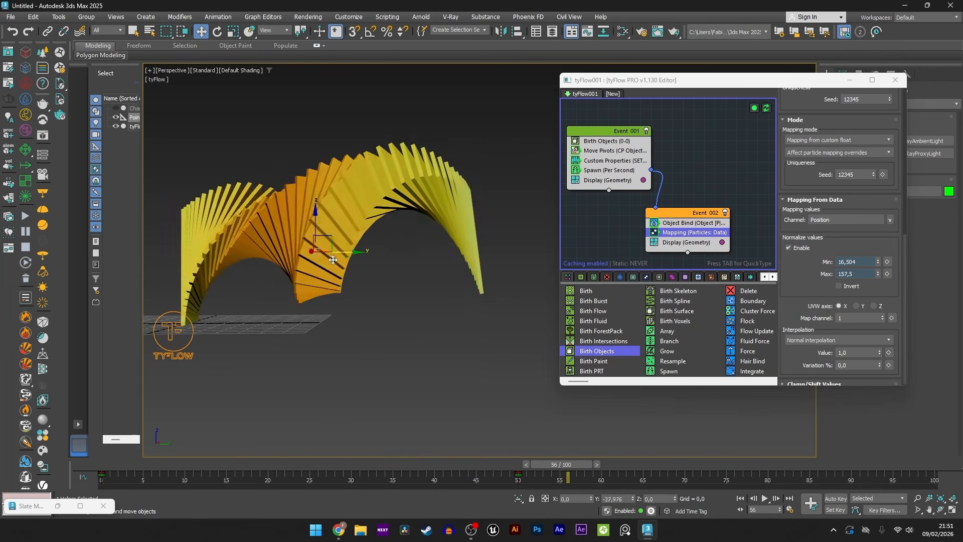
Step: Move the point helper along the Y axis and scrub the timeline to check the gradient on the clones from several angles
left_click_drag(332, 260, 413, 263)
middle_click_drag(412, 262, 388, 301, "alt")
left_click_drag(561, 464, 501, 462)
middle_click_drag(351, 341, 359, 306, "alt")
left_click_drag(501, 464, 577, 466)
middle_click_drag(413, 382, 401, 401, "alt")
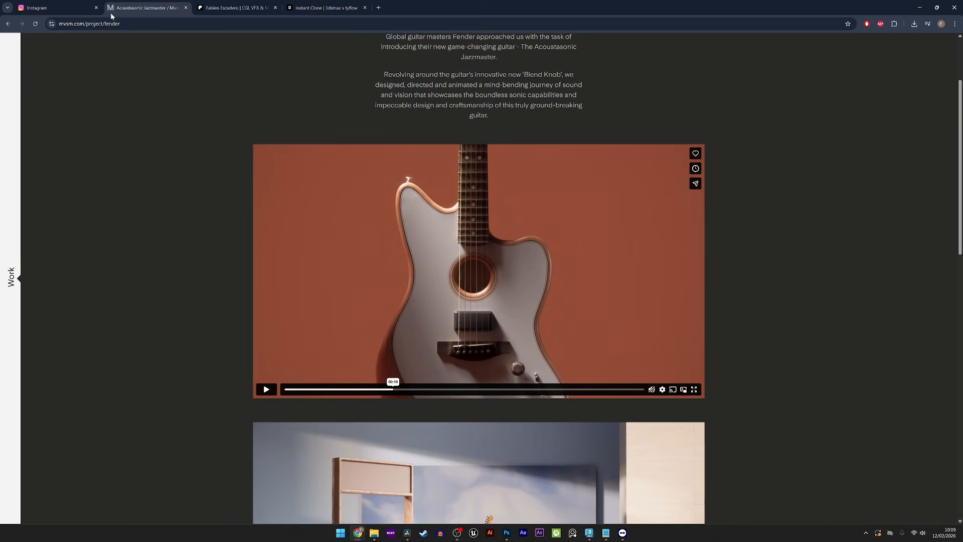
Step: Switch to the creator's Patreon page in the browser and look through its 3ds Max, tyFlow and Phoenix project posts
left_click(215, 13)
scroll(547, 301, "down", 10)
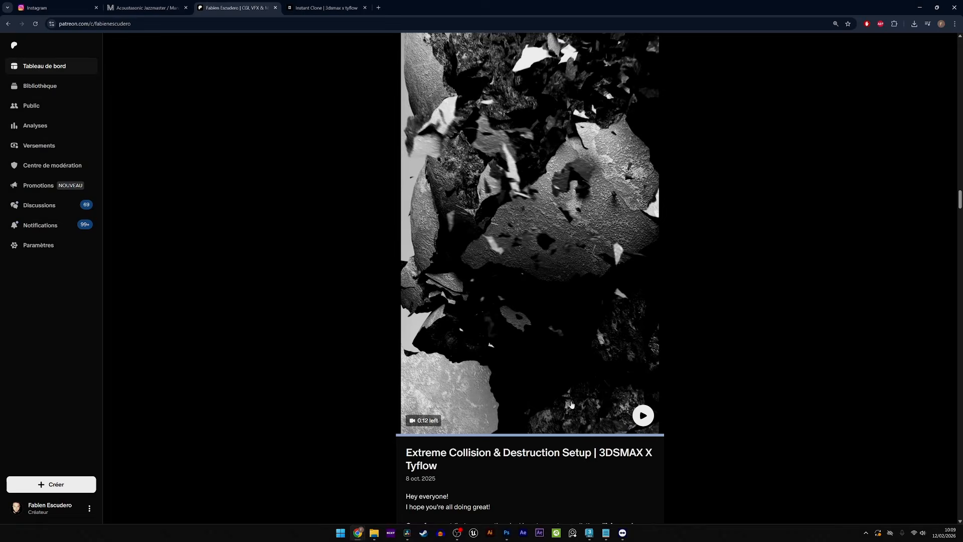
left_click(571, 403)
scroll(509, 274, "down", 6)
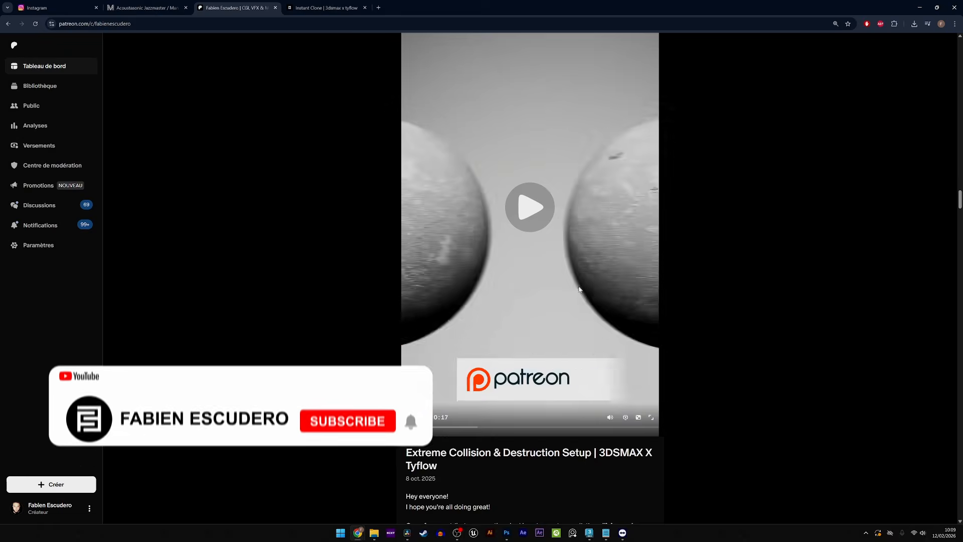
scroll(509, 273, "down", 20)
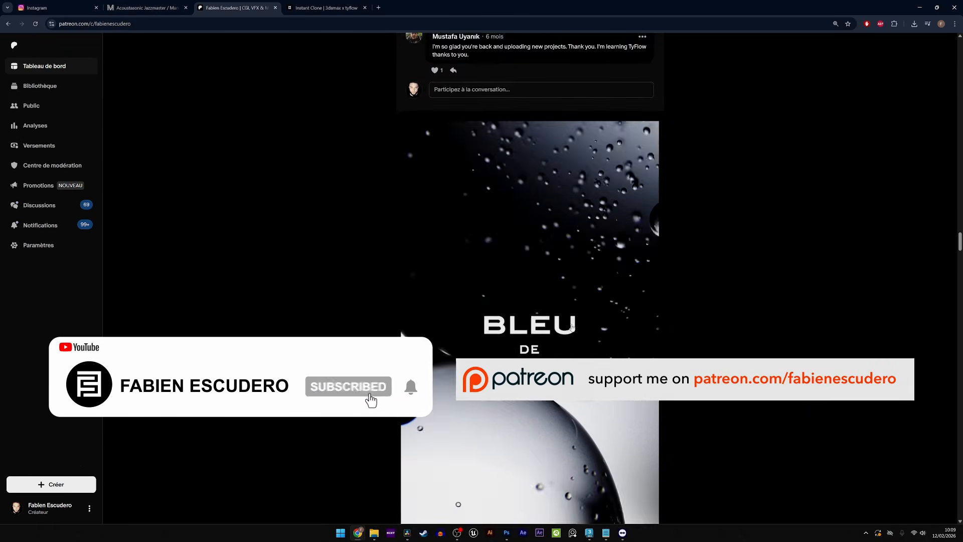
left_click(643, 407)
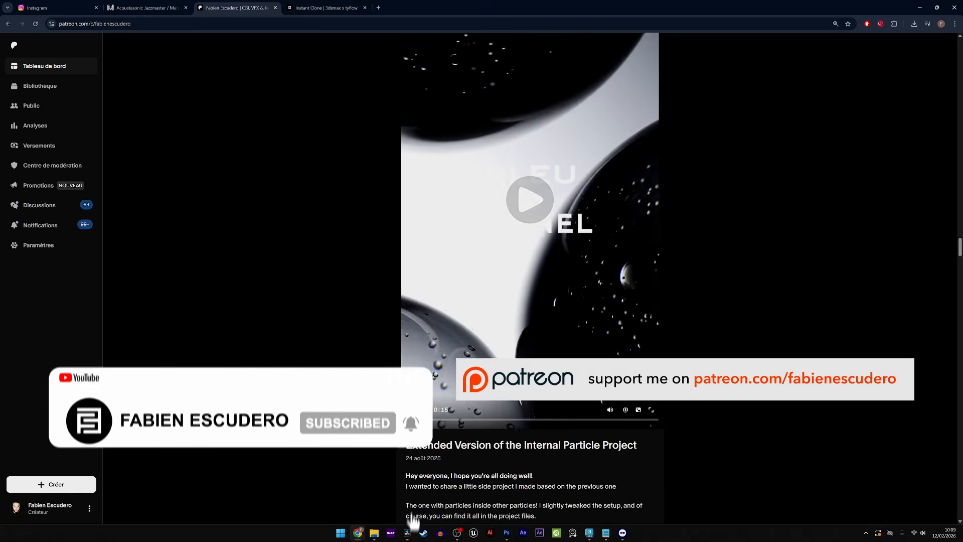
scroll(492, 194, "up", 2)
scroll(591, 228, "down", 12)
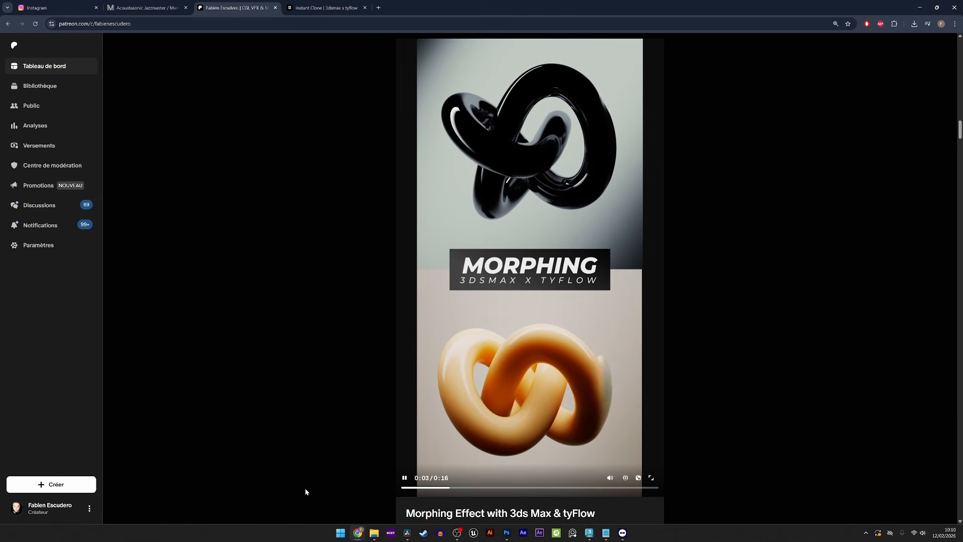
scroll(434, 433, "up", 5)
scroll(434, 433, "up", 9)
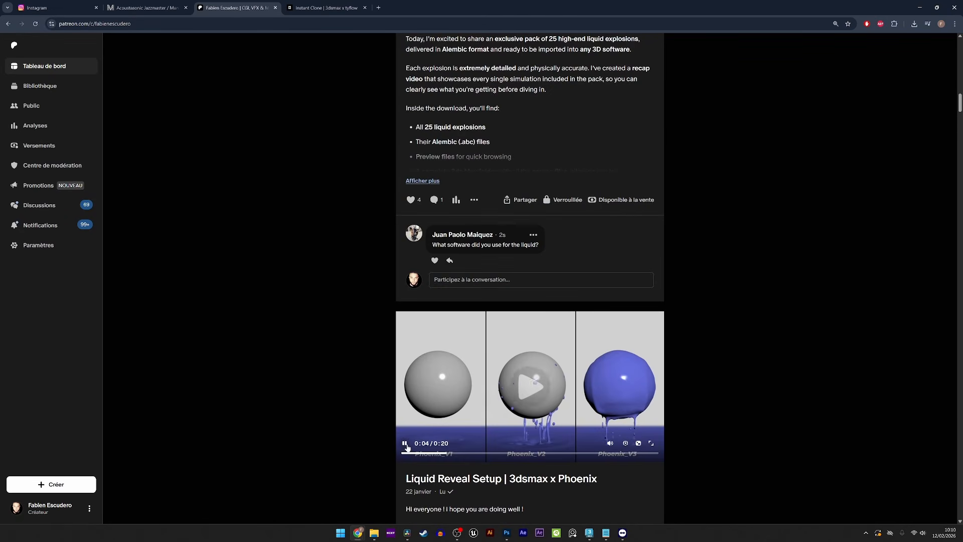